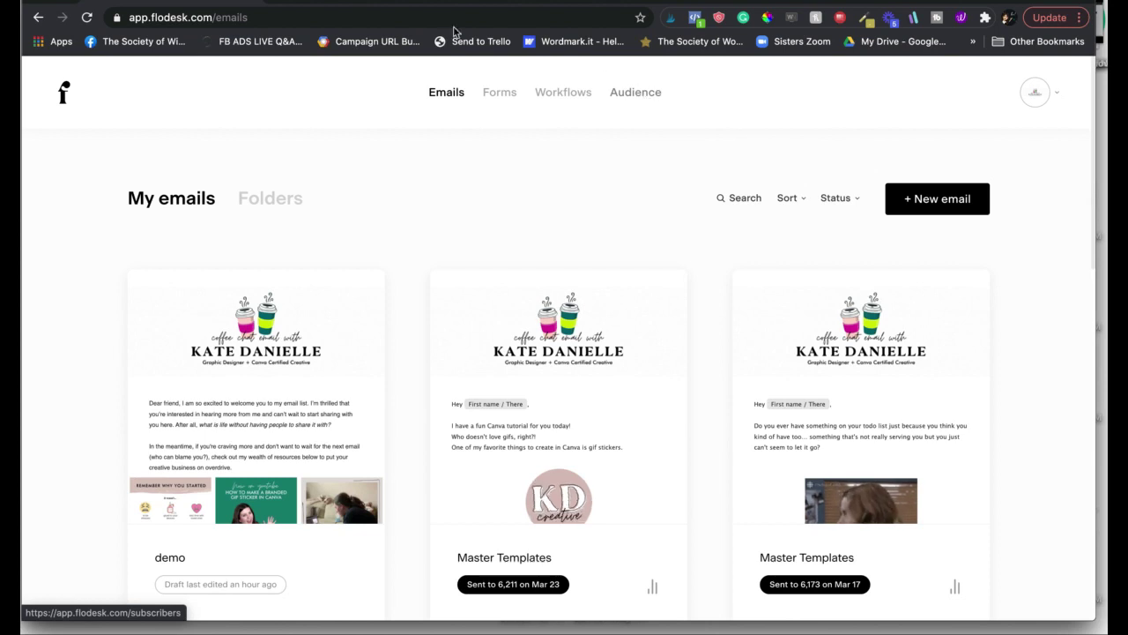
{"action": "scroll", "coordinate": [450, 105], "scroll_direction": "down", "scroll_amount": 1}
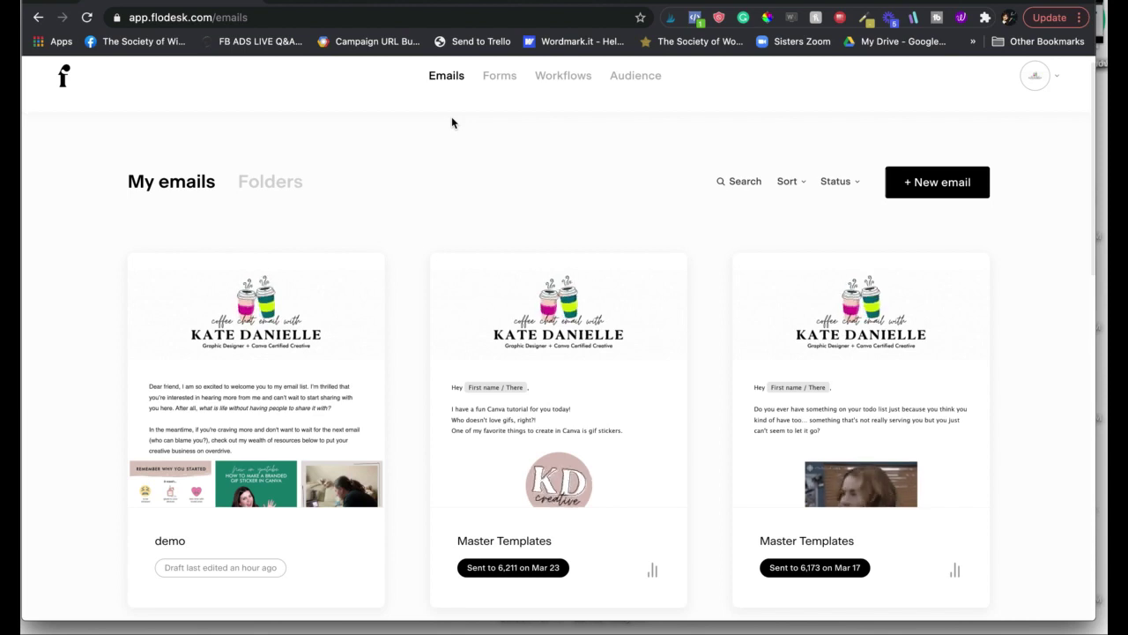
{"action": "scroll", "coordinate": [451, 123], "scroll_direction": "down", "scroll_amount": 1}
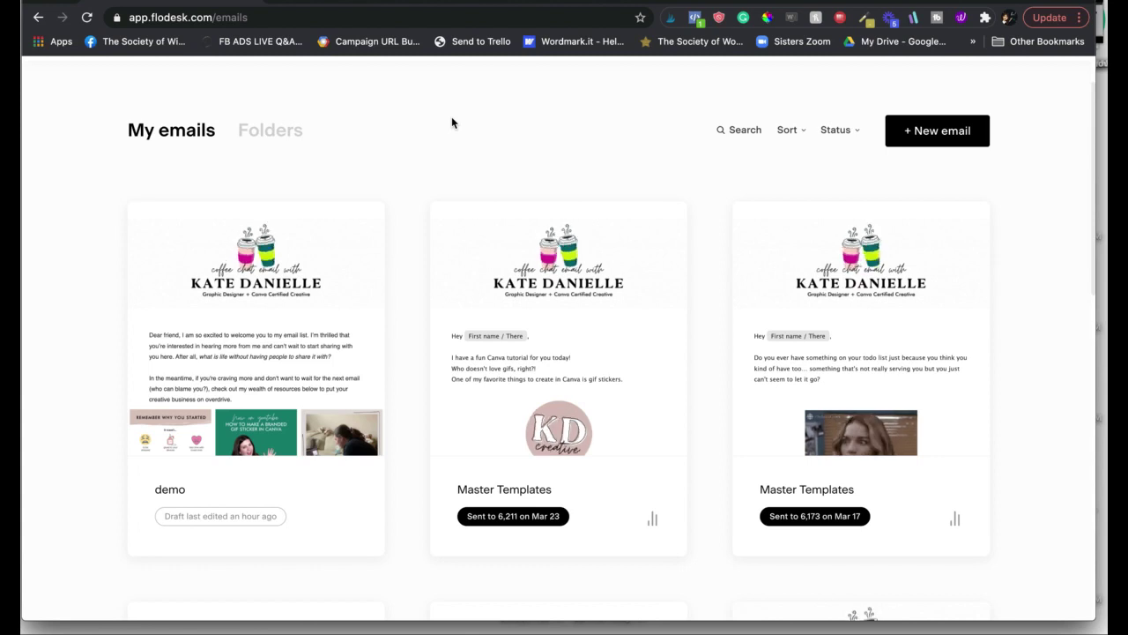
{"action": "scroll", "coordinate": [451, 123], "scroll_direction": "up", "scroll_amount": 1}
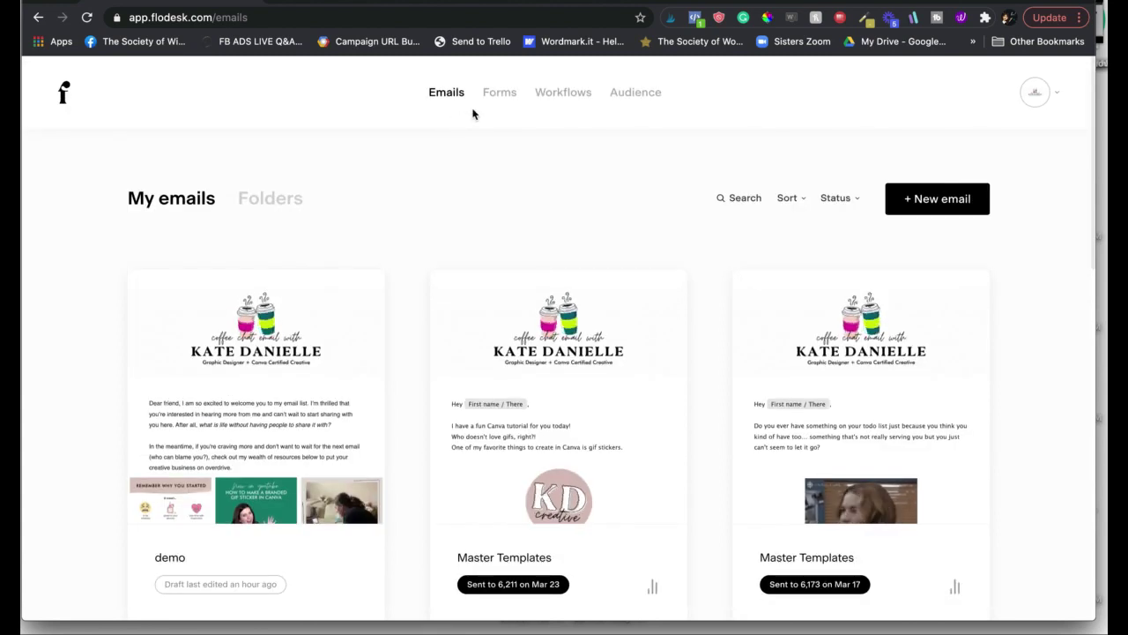
- Start a new email and browse the full template gallery
{"action": "left_click", "coordinate": [923, 203]}
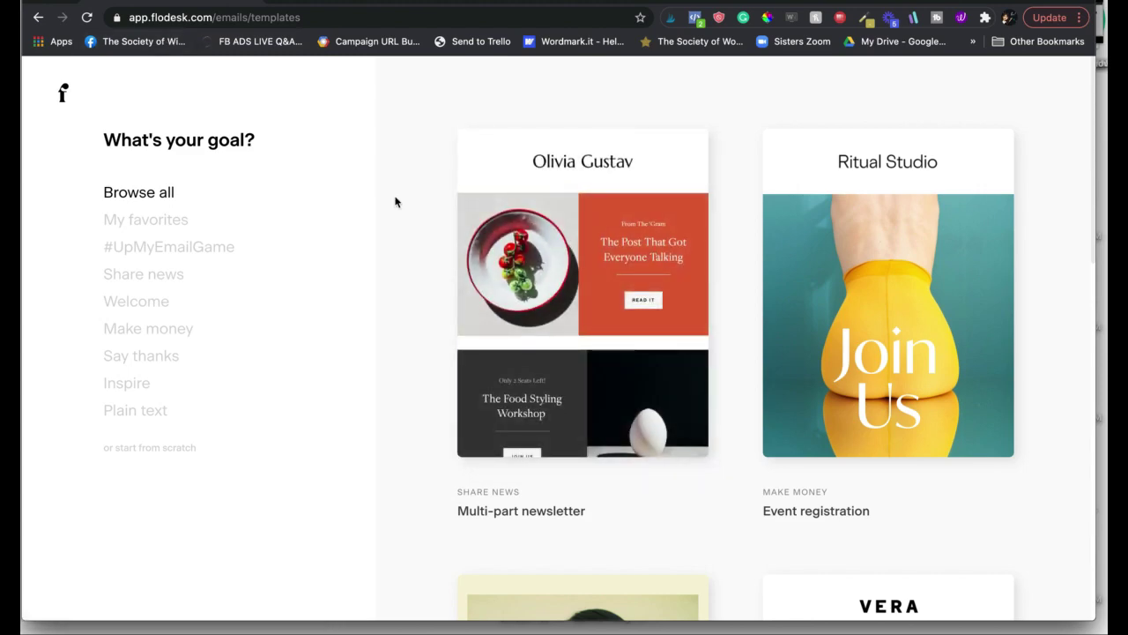
{"action": "scroll", "coordinate": [637, 259], "scroll_direction": "down", "scroll_amount": 10}
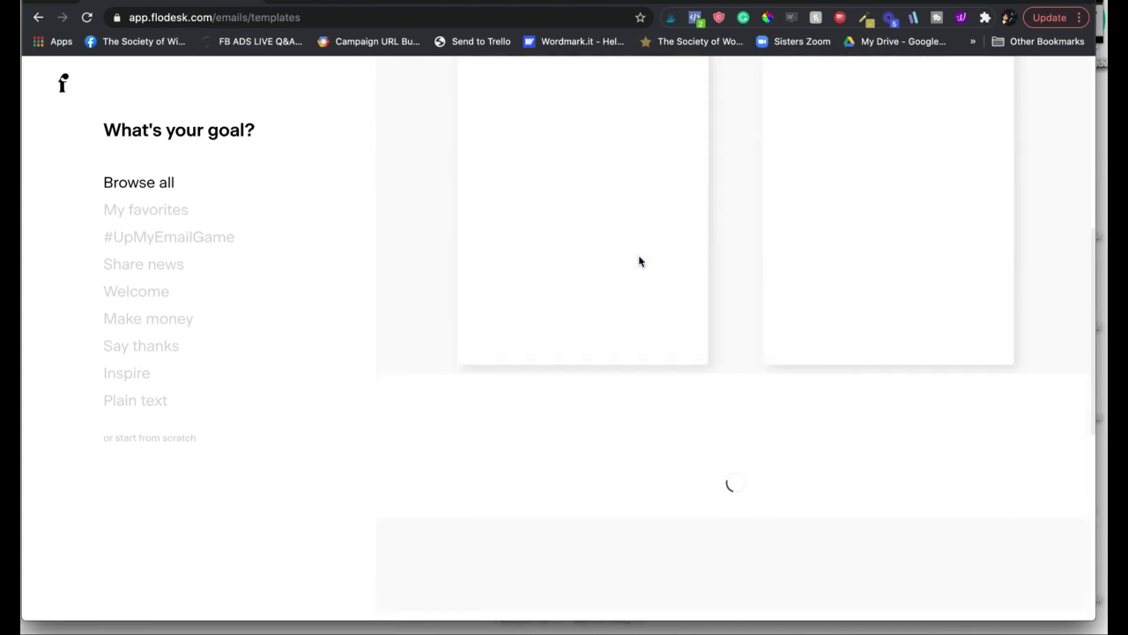
{"action": "scroll", "coordinate": [638, 260], "scroll_direction": "down", "scroll_amount": 5}
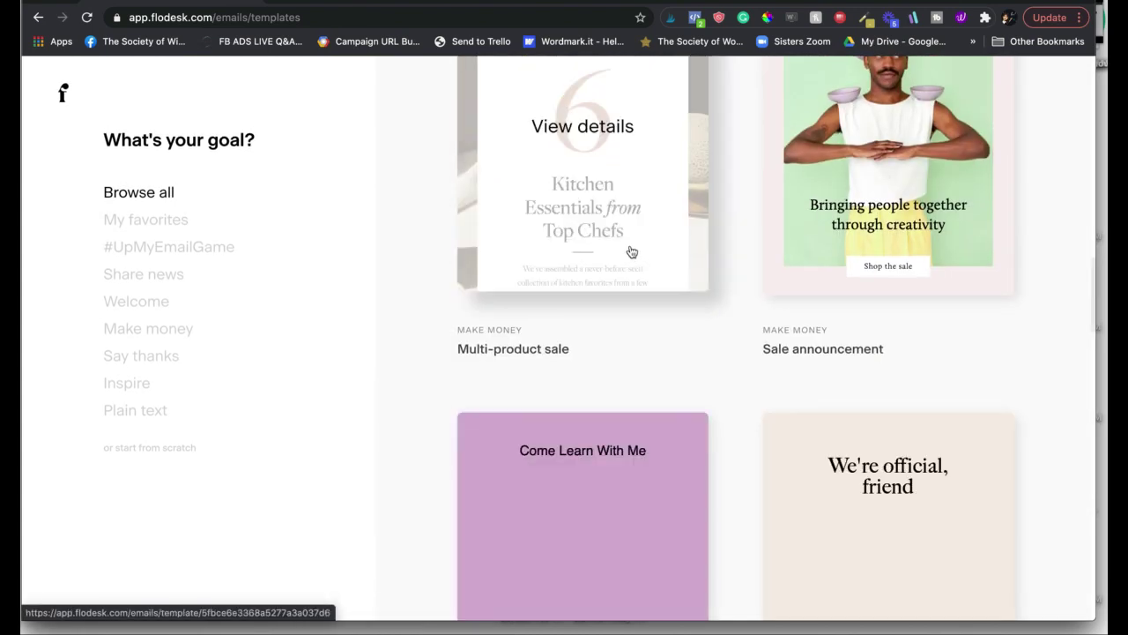
{"action": "scroll", "coordinate": [630, 247], "scroll_direction": "down", "scroll_amount": 4}
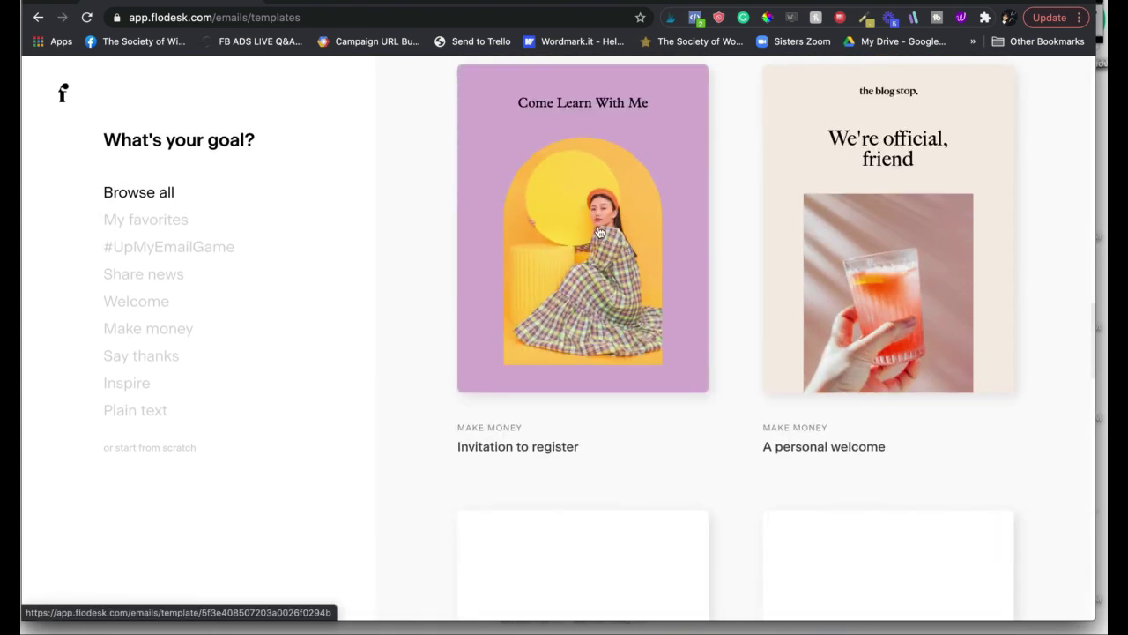
- Preview the "Invitation to register" template through to its footer and return to the template gallery
{"action": "left_click", "coordinate": [599, 232]}
{"action": "scroll", "coordinate": [451, 289], "scroll_direction": "down", "scroll_amount": 5}
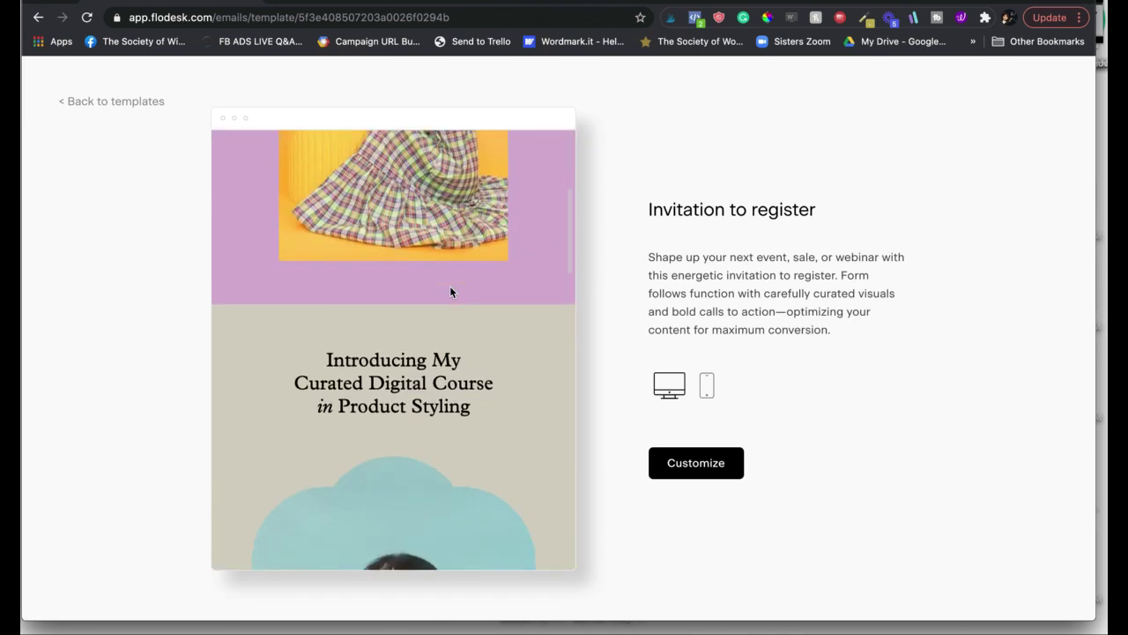
{"action": "scroll", "coordinate": [451, 292], "scroll_direction": "down", "scroll_amount": 15}
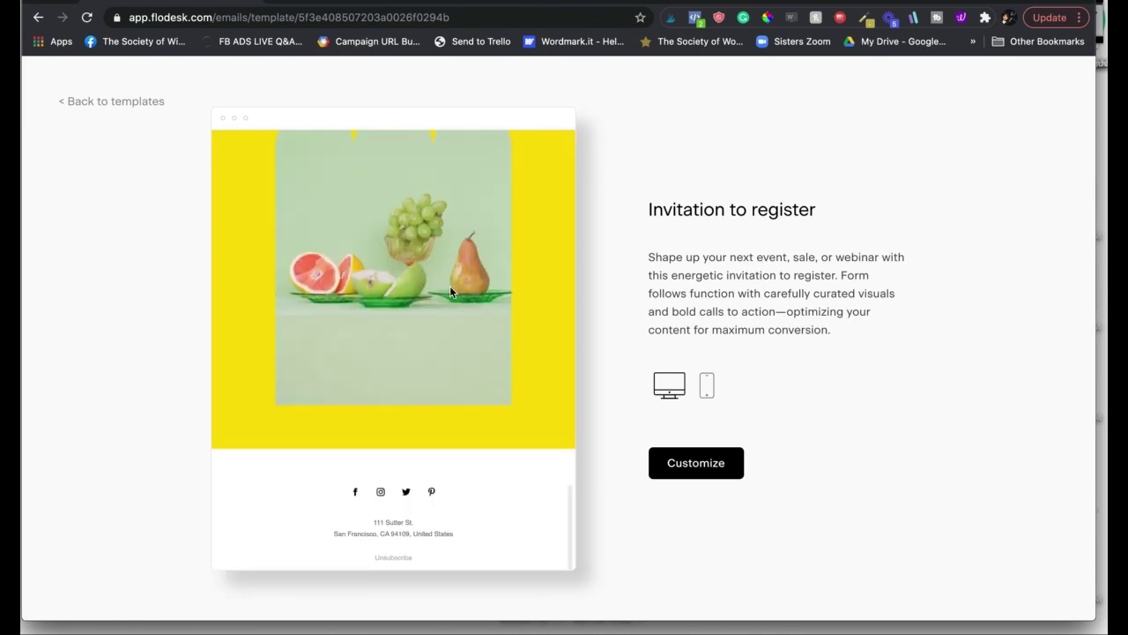
{"action": "left_click", "coordinate": [121, 98]}
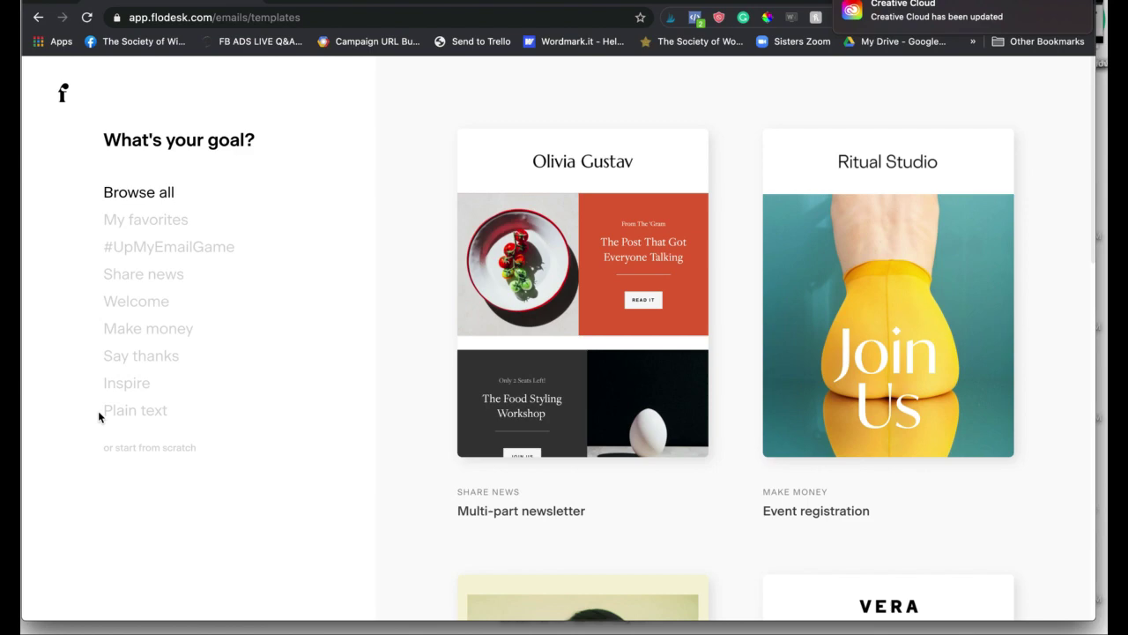
- Start the email from scratch and enlarge its logo to a width of 600
{"action": "left_click", "coordinate": [127, 452]}
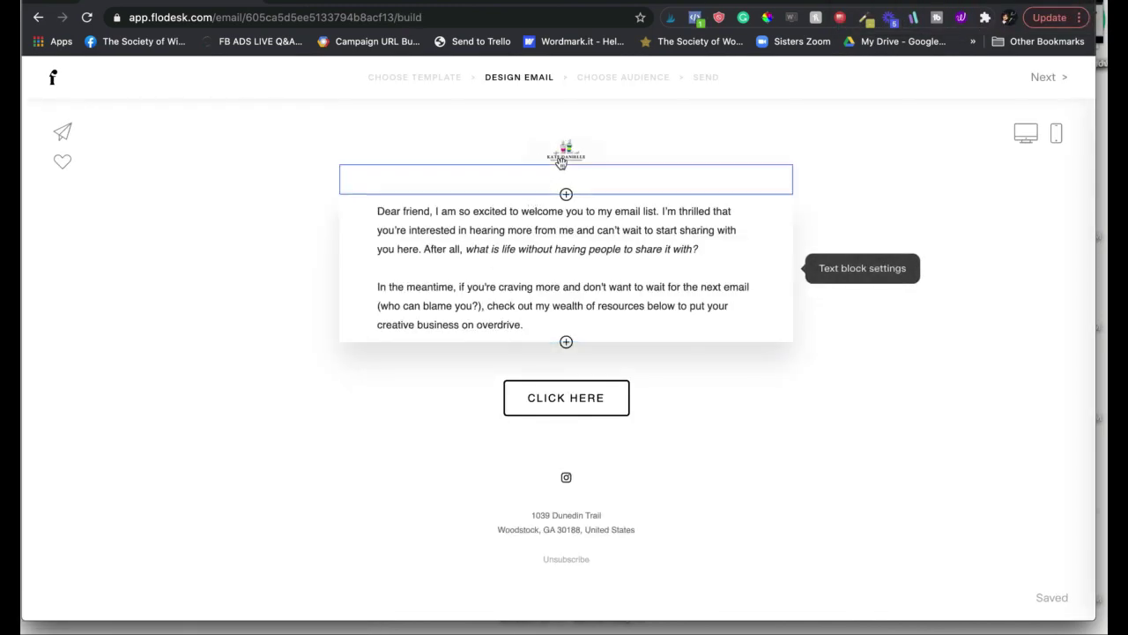
{"action": "left_click", "coordinate": [566, 156]}
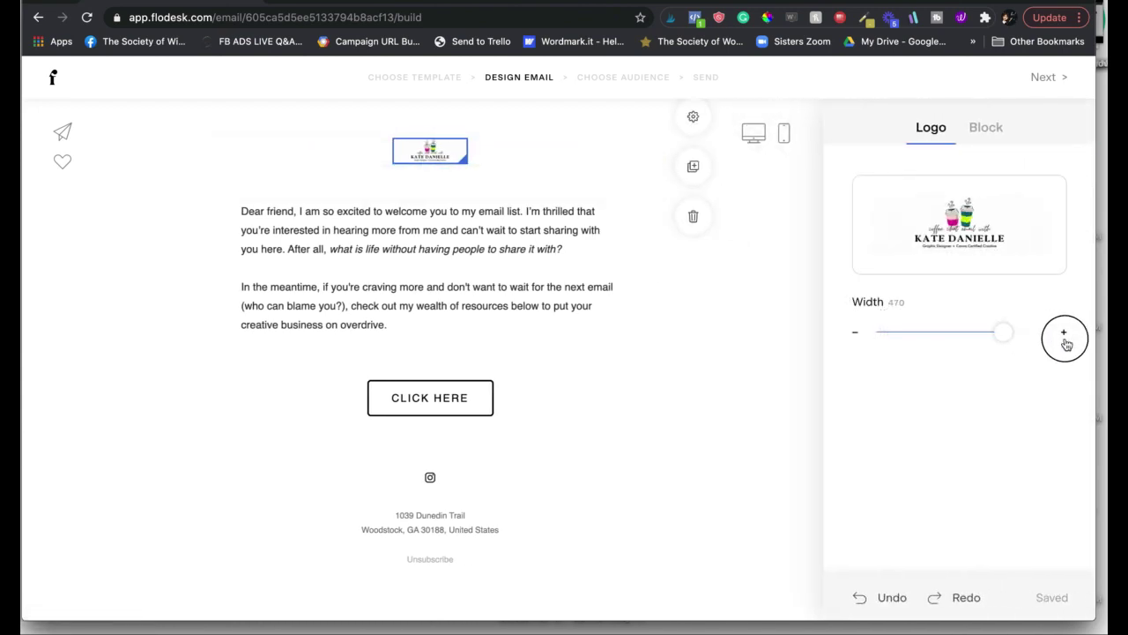
{"action": "left_click", "coordinate": [1074, 344]}
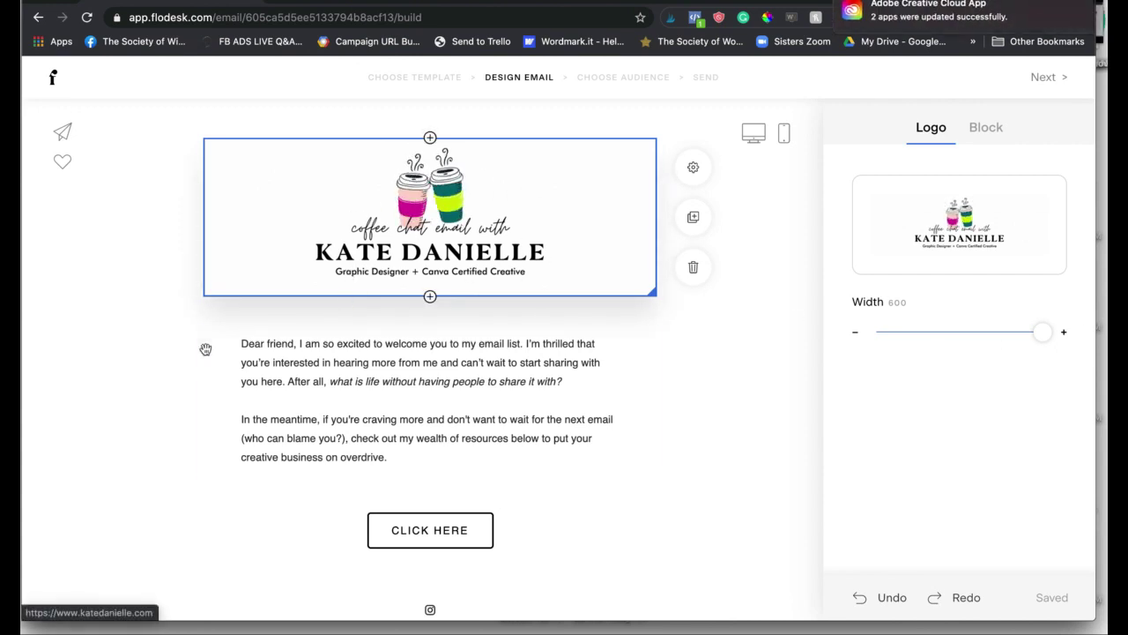
- Delete the "CLICK HERE" button block and the social links block below the intro text
{"action": "left_click", "coordinate": [168, 372]}
{"action": "scroll", "coordinate": [337, 394], "scroll_direction": "down", "scroll_amount": 3}
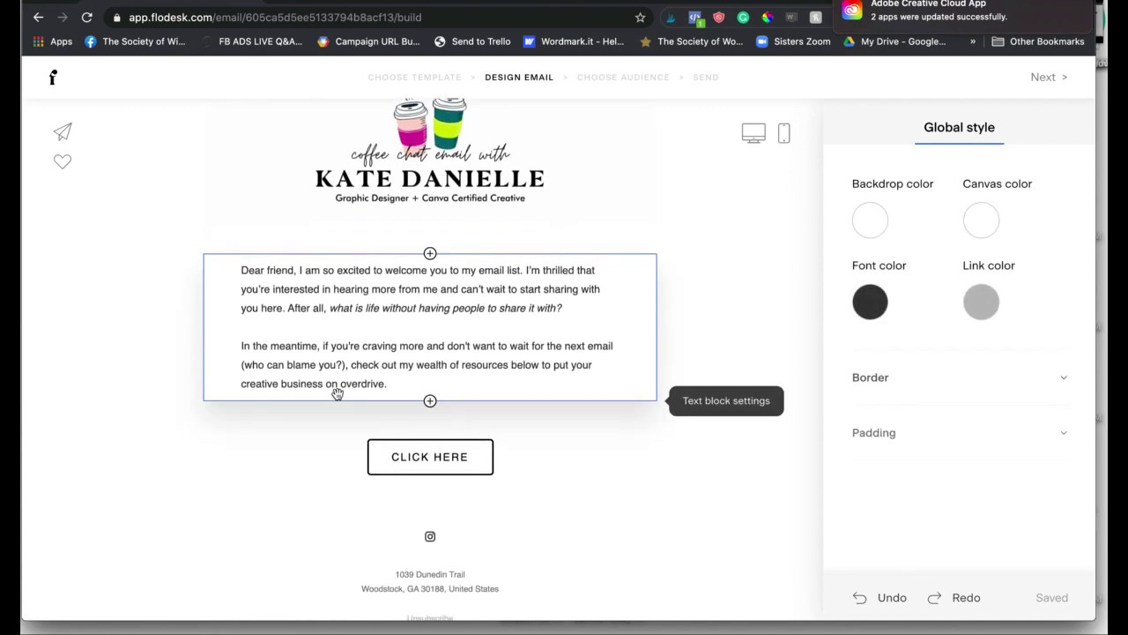
{"action": "left_click", "coordinate": [391, 445]}
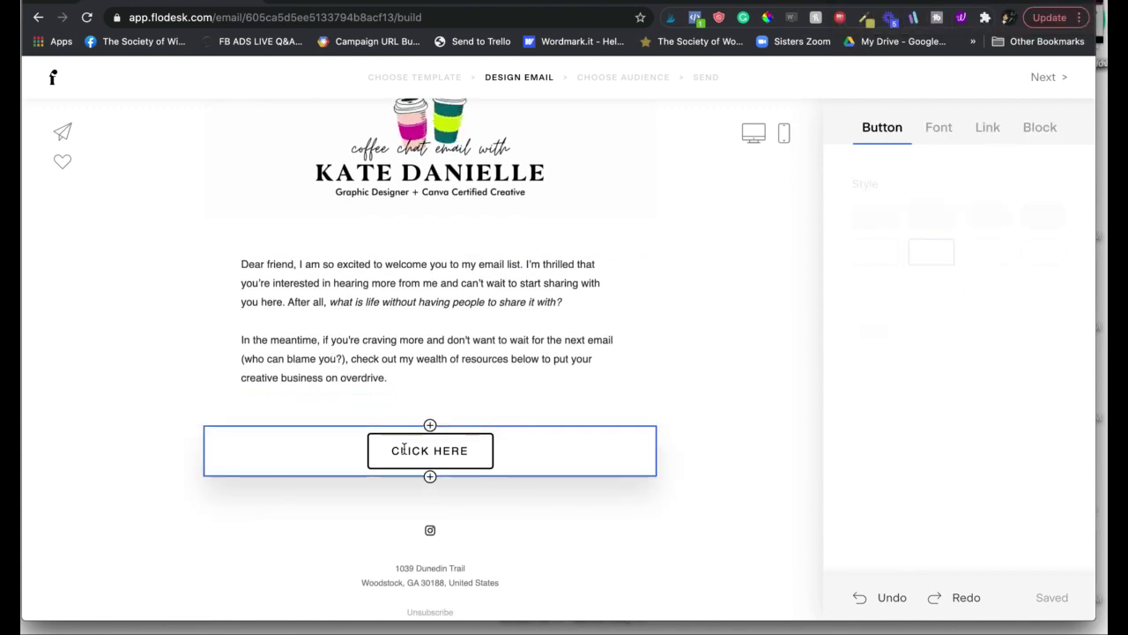
{"action": "left_click", "coordinate": [691, 502]}
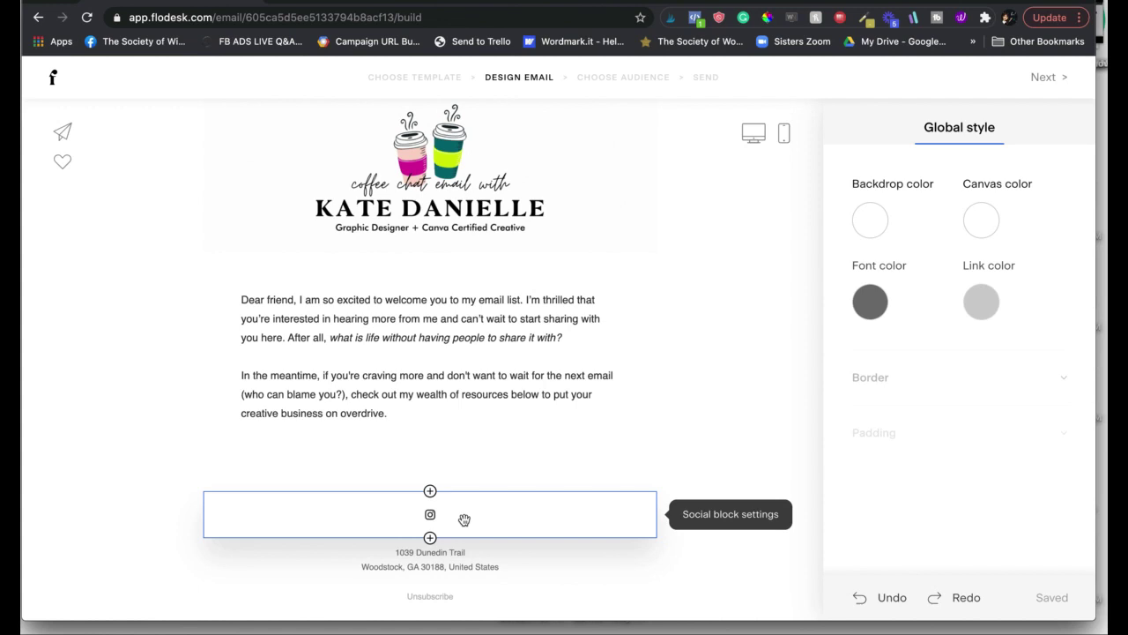
{"action": "left_click", "coordinate": [462, 518]}
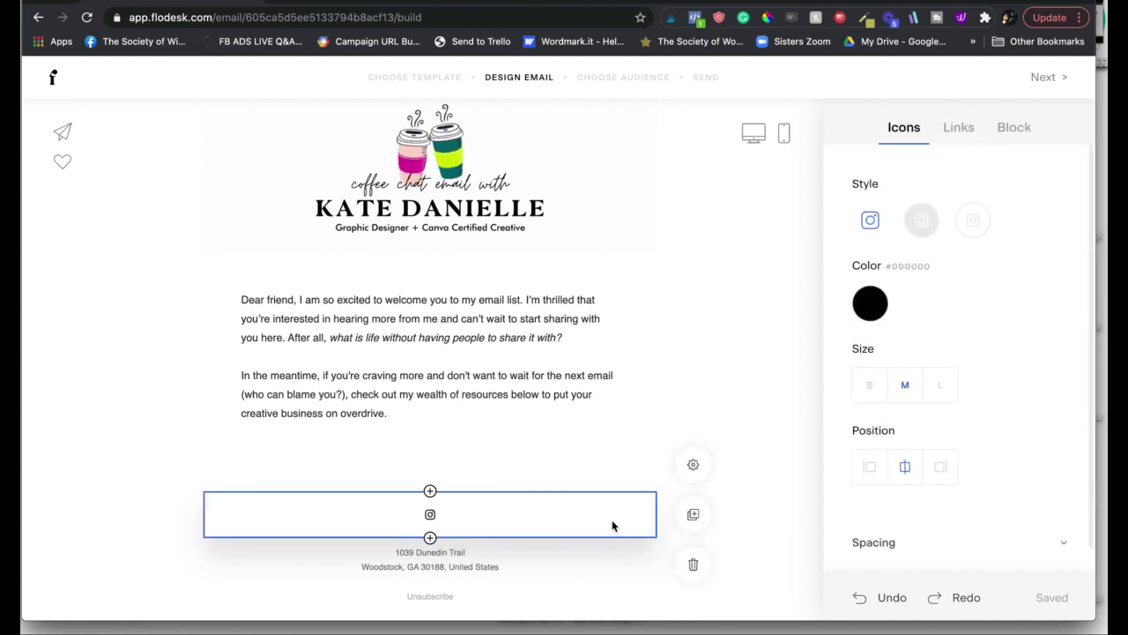
{"action": "left_click", "coordinate": [694, 566]}
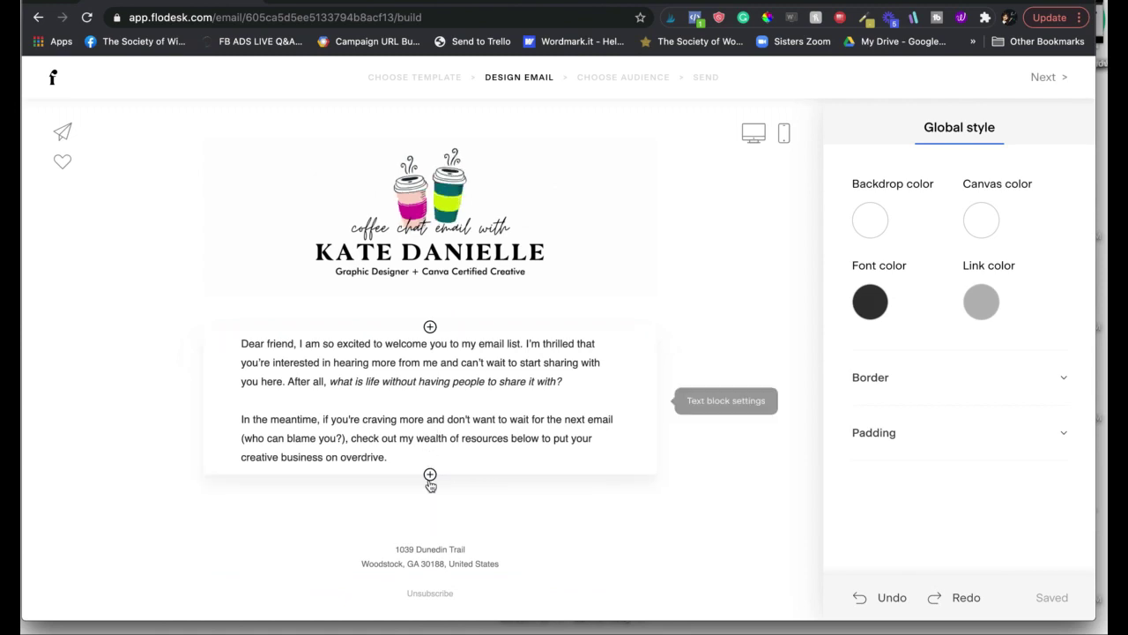
- Insert a layout block directly below the intro text
{"action": "left_click", "coordinate": [430, 474]}
{"action": "scroll", "coordinate": [430, 476], "scroll_direction": "down", "scroll_amount": 5}
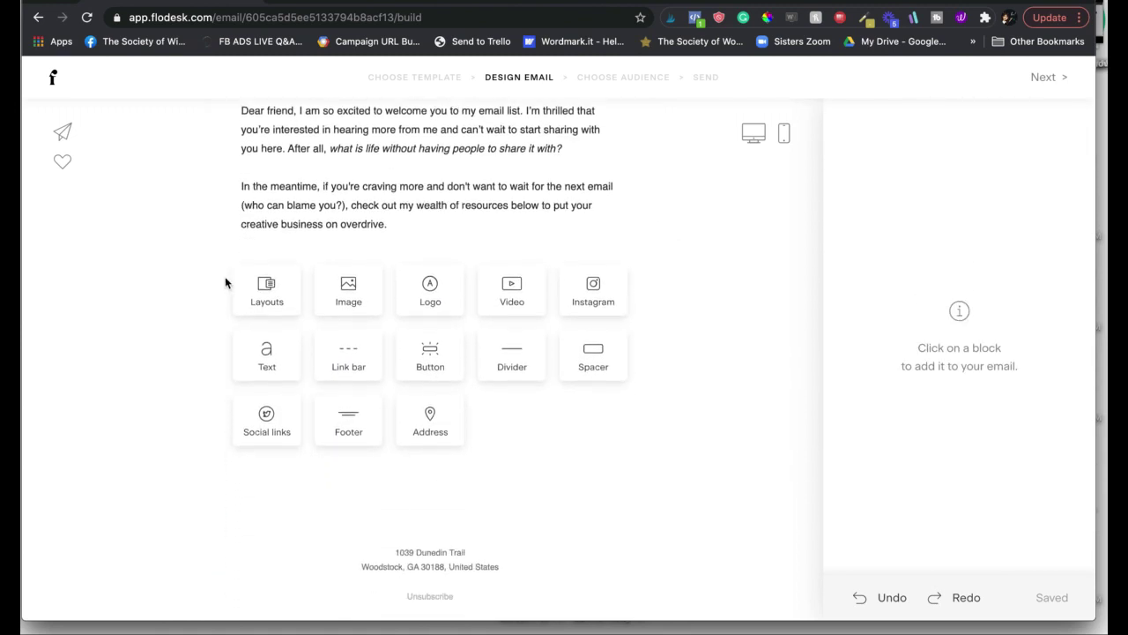
{"action": "left_click", "coordinate": [262, 297]}
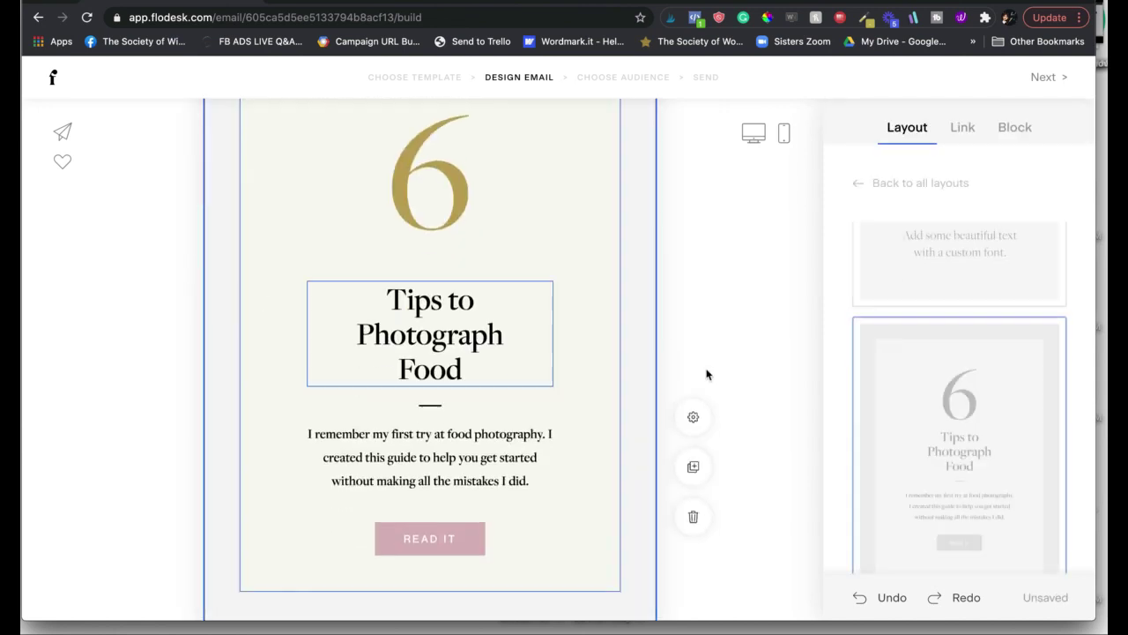
- Browse the available layouts and switch the new block to the numbered "The Backpack" design with image, text and button
{"action": "scroll", "coordinate": [874, 340], "scroll_direction": "down", "scroll_amount": 10}
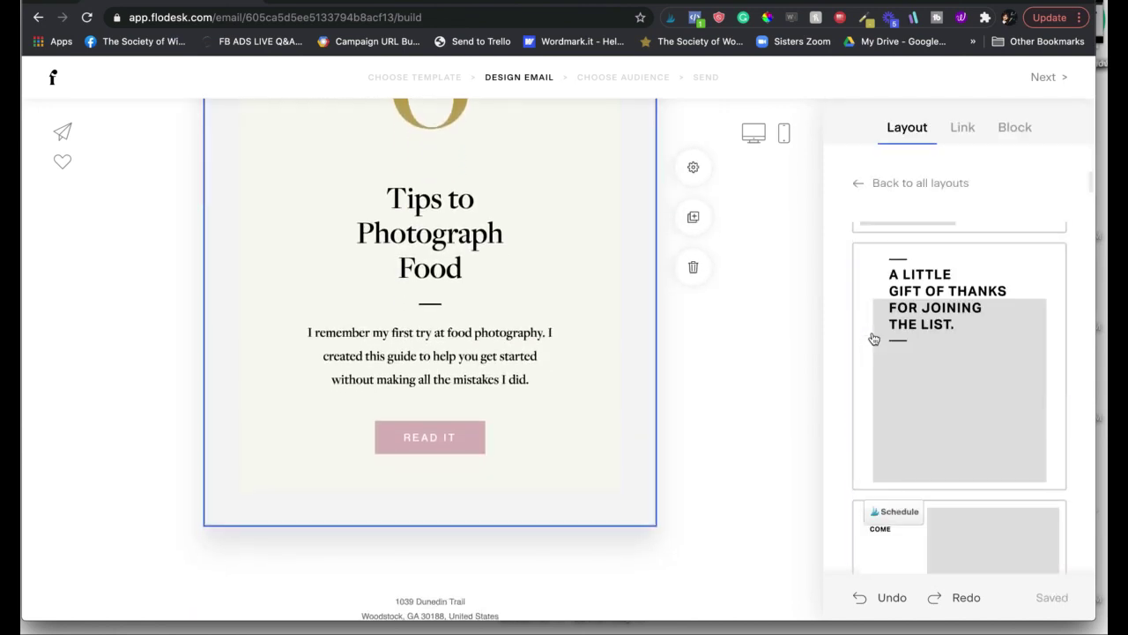
{"action": "scroll", "coordinate": [873, 339], "scroll_direction": "down", "scroll_amount": 10}
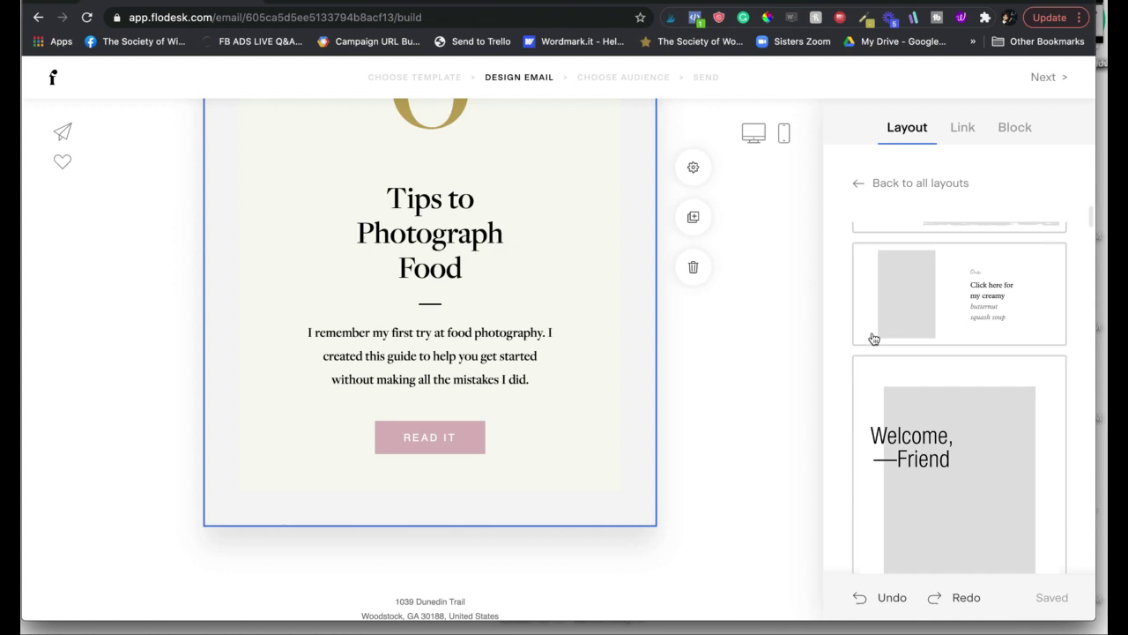
{"action": "scroll", "coordinate": [873, 339], "scroll_direction": "down", "scroll_amount": 10}
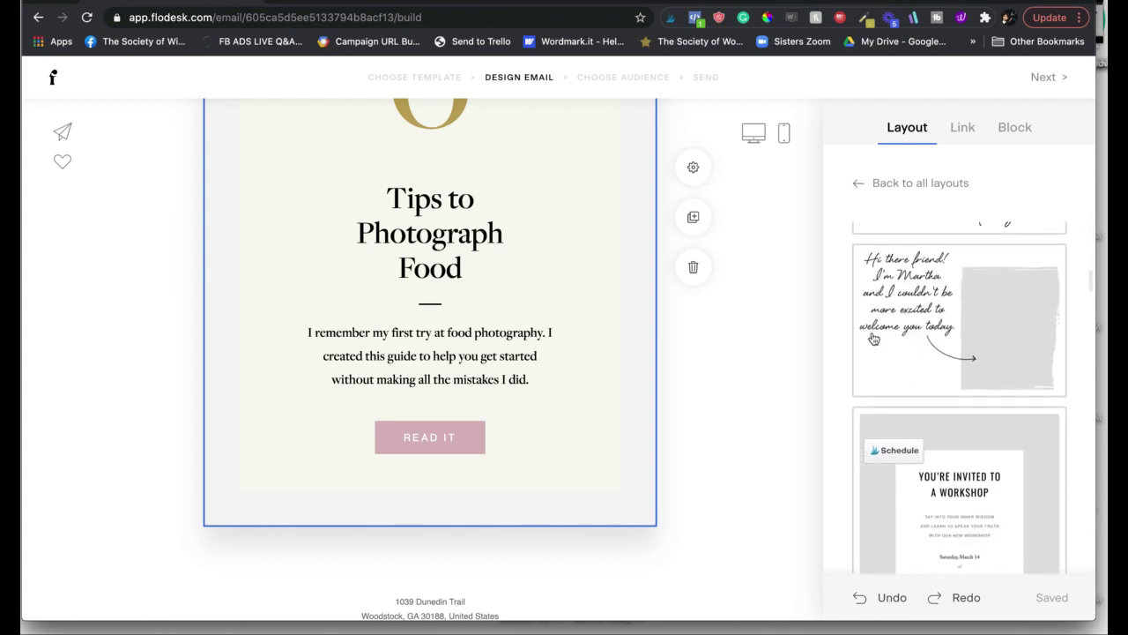
{"action": "scroll", "coordinate": [874, 339], "scroll_direction": "down", "scroll_amount": 10}
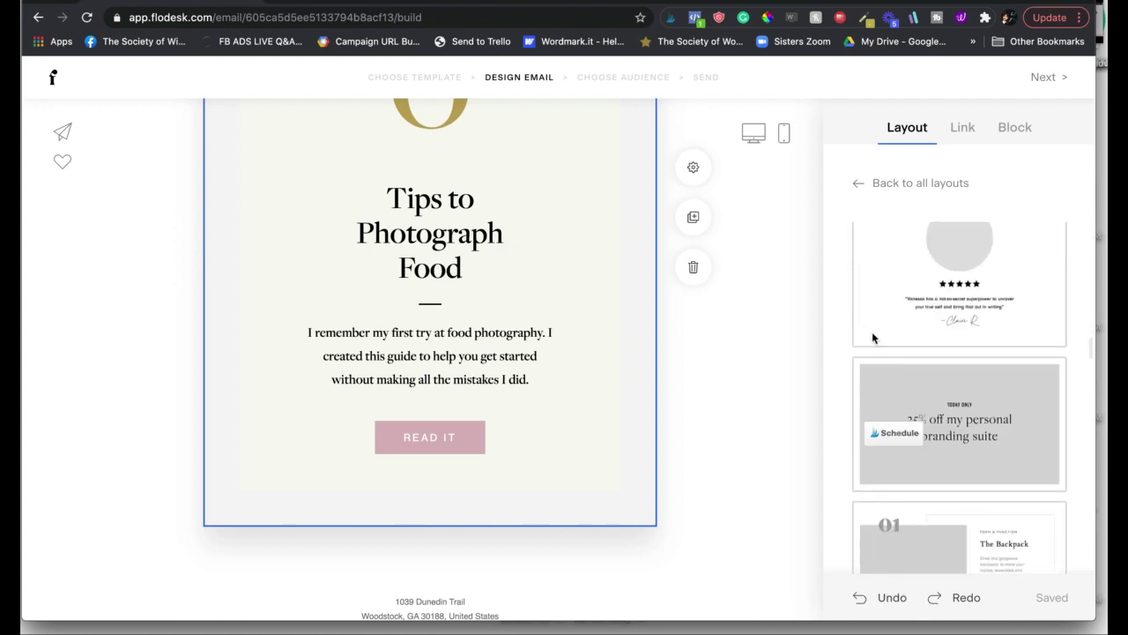
{"action": "left_click", "coordinate": [874, 338]}
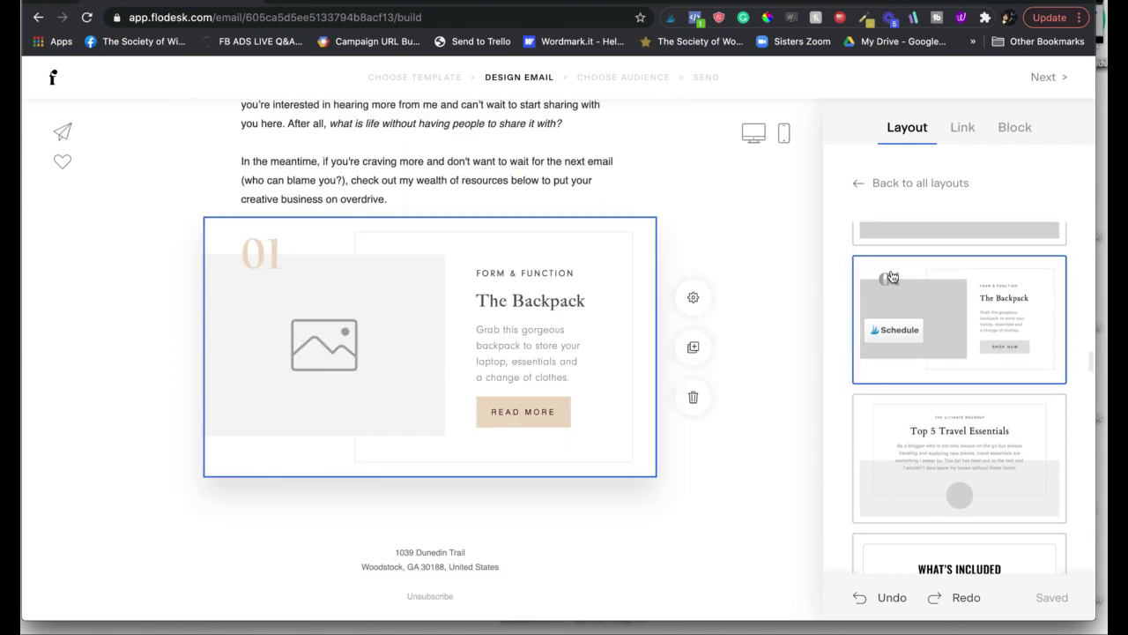
- Change the font color of the "01" number in the Backpack block to the saved teal
{"action": "left_click", "coordinate": [269, 261]}
{"action": "left_click", "coordinate": [869, 378]}
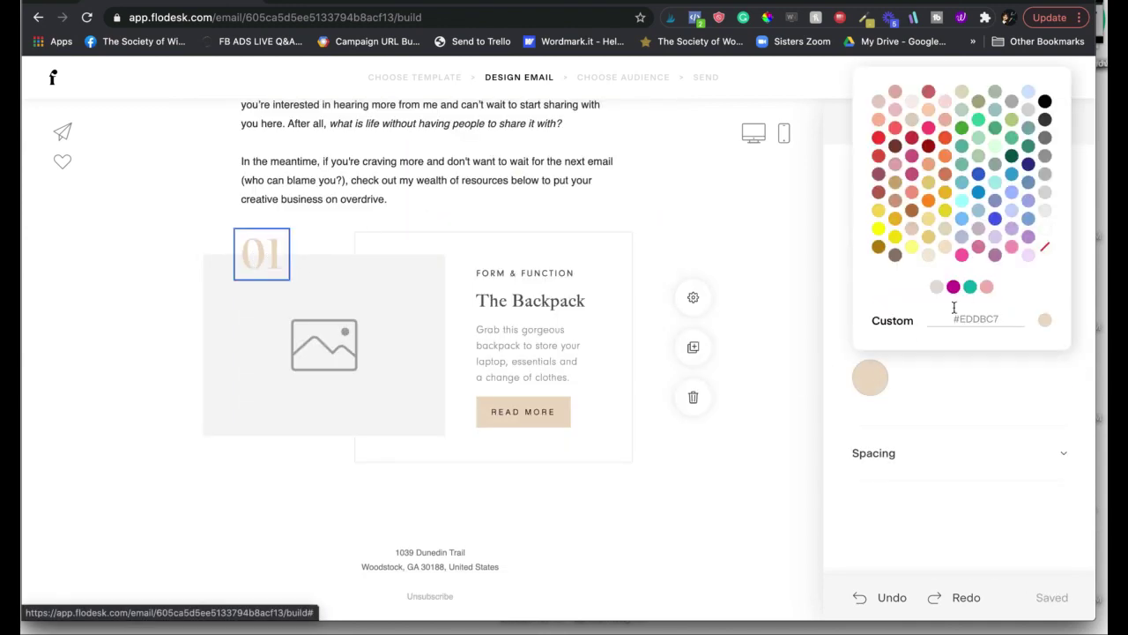
{"action": "left_click", "coordinate": [972, 286]}
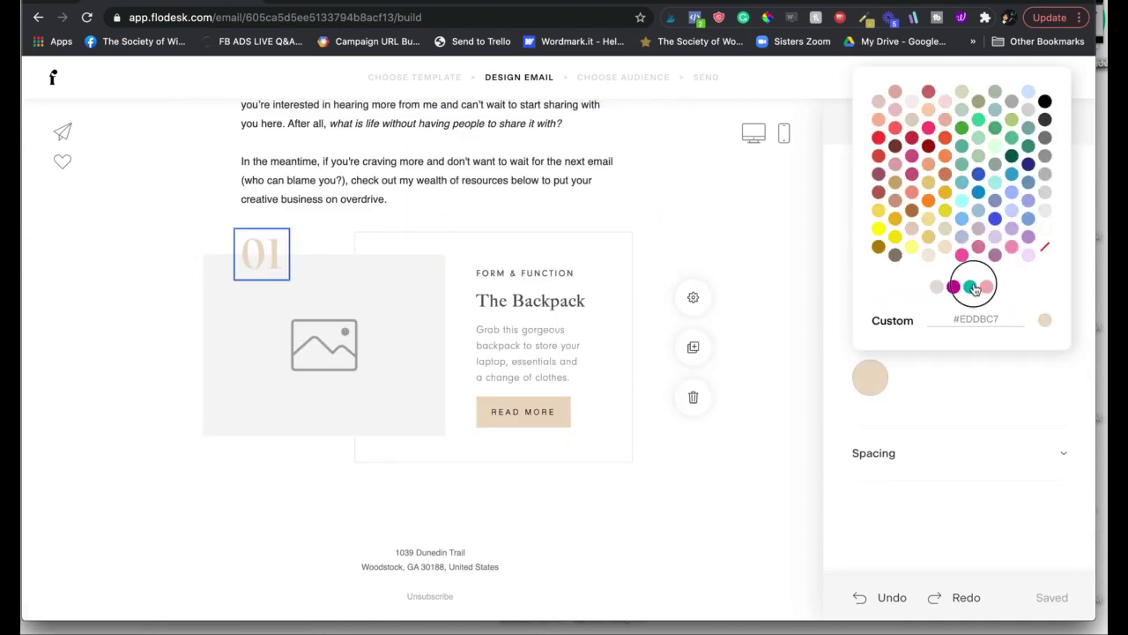
- Duplicate the Backpack block and flip the copy so its image and text swap sides
{"action": "left_click", "coordinate": [694, 347]}
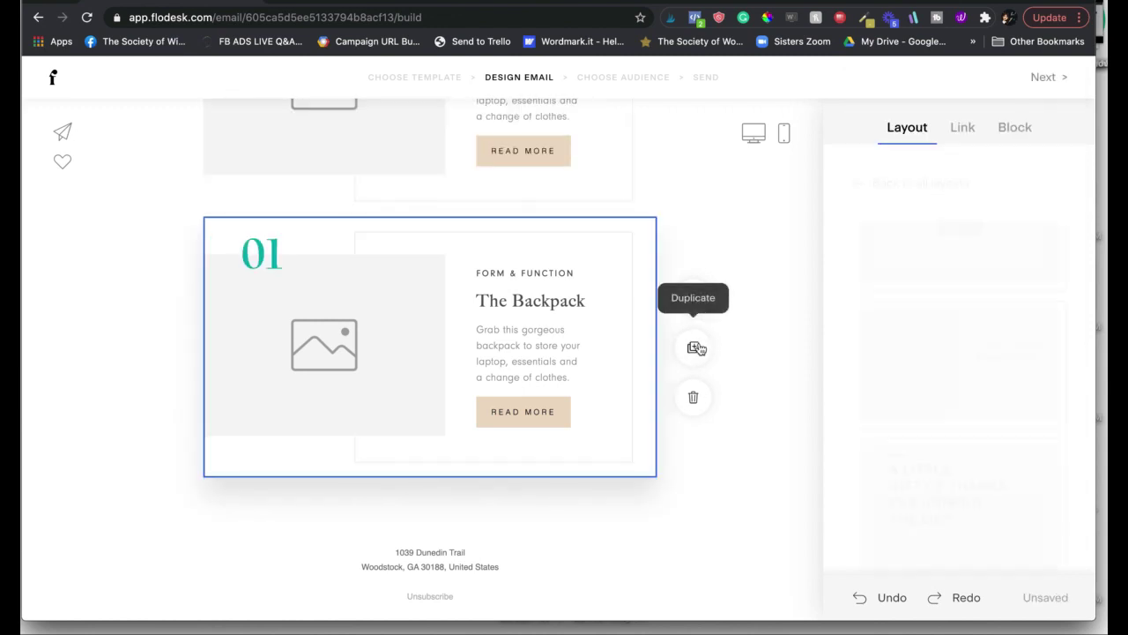
{"action": "left_click", "coordinate": [1015, 128]}
{"action": "left_click", "coordinate": [878, 215]}
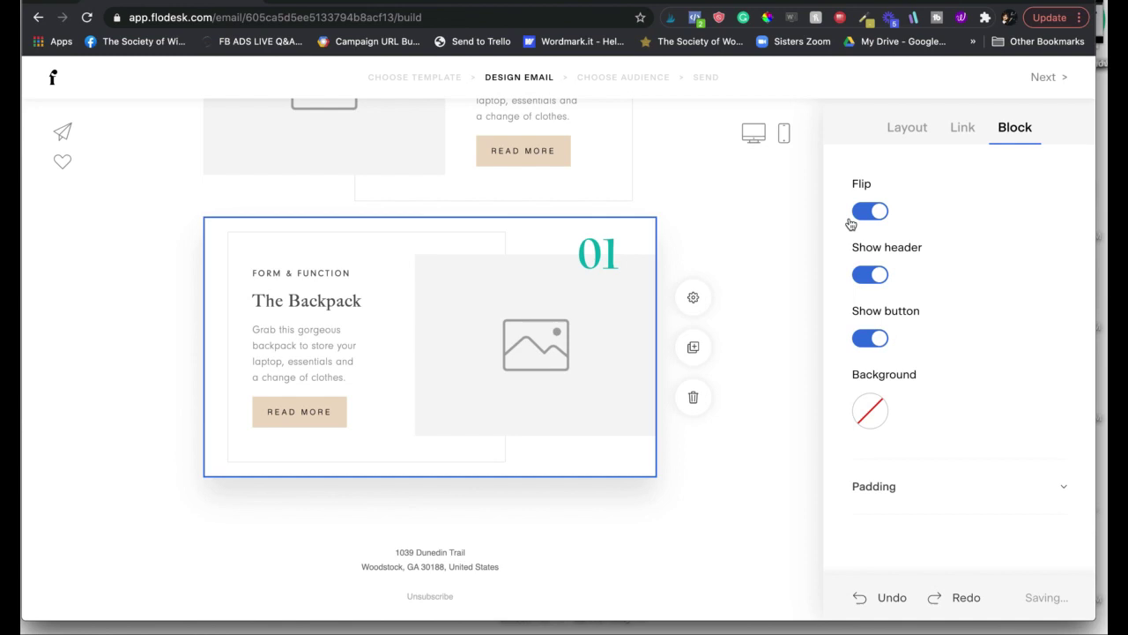
- Change the number in the flipped Backpack block to 02
{"action": "scroll", "coordinate": [583, 313], "scroll_direction": "up", "scroll_amount": 3}
{"action": "left_click", "coordinate": [609, 381]}
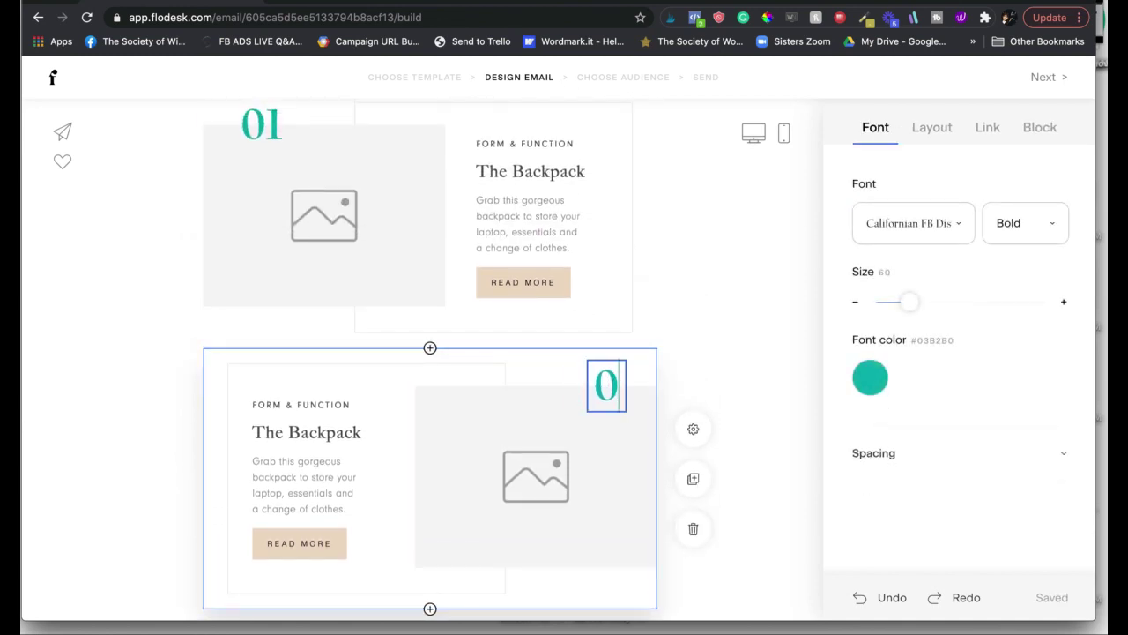
{"action": "left_click", "coordinate": [256, 493]}
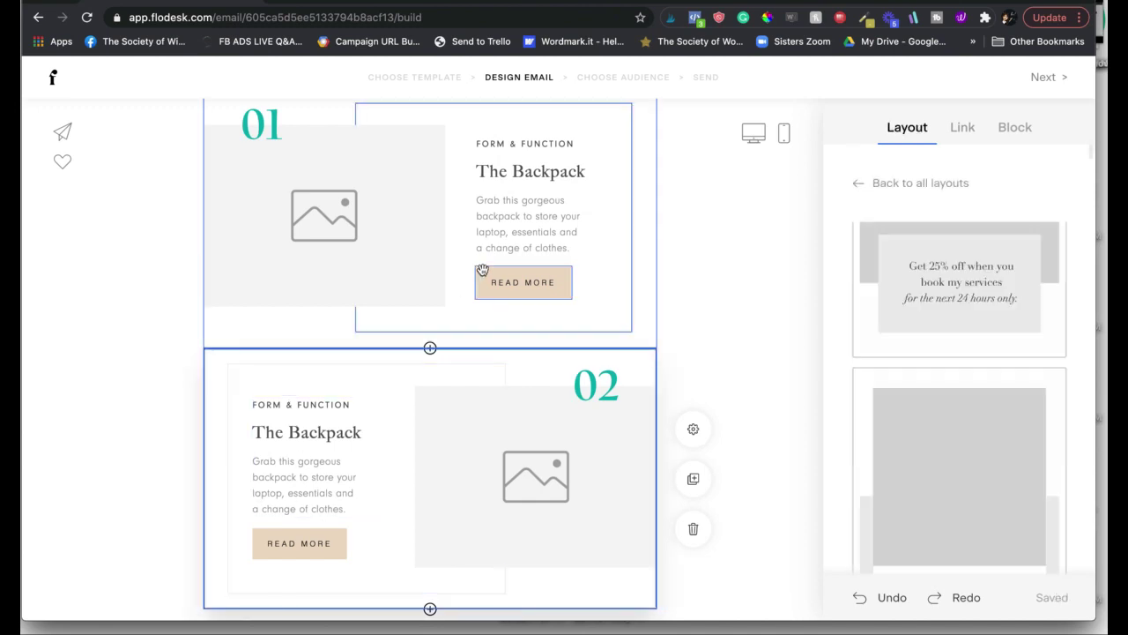
- Open the style settings of the "READ MORE" button in the 01 block and review both Backpack blocks
{"action": "left_click", "coordinate": [498, 278]}
{"action": "scroll", "coordinate": [337, 507], "scroll_direction": "up", "scroll_amount": 3}
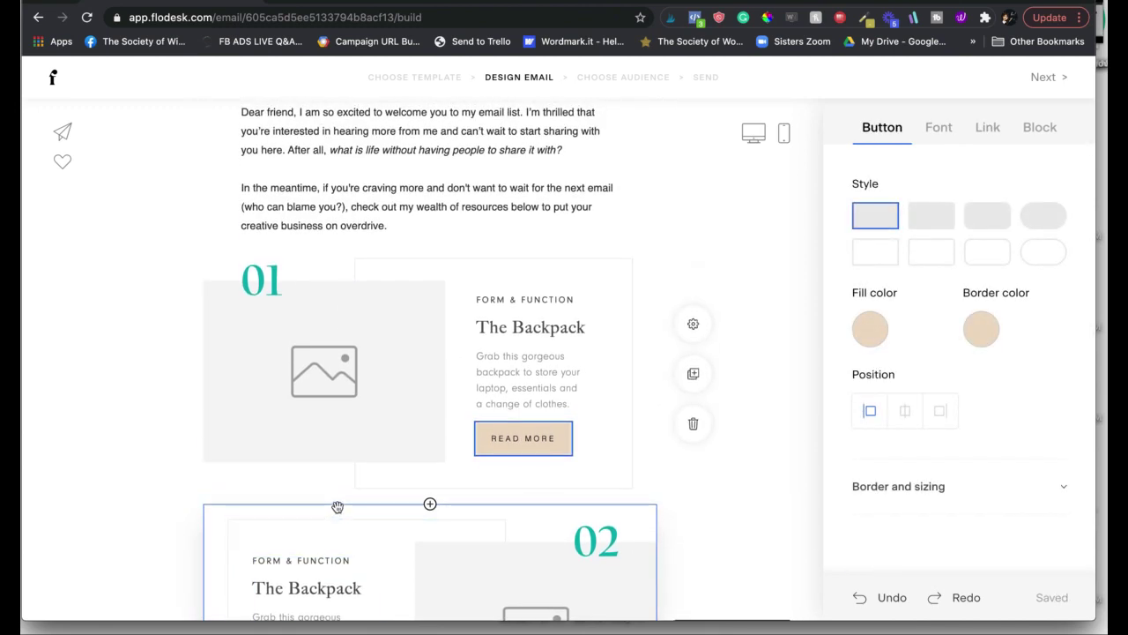
{"action": "scroll", "coordinate": [390, 267], "scroll_direction": "down", "scroll_amount": 2}
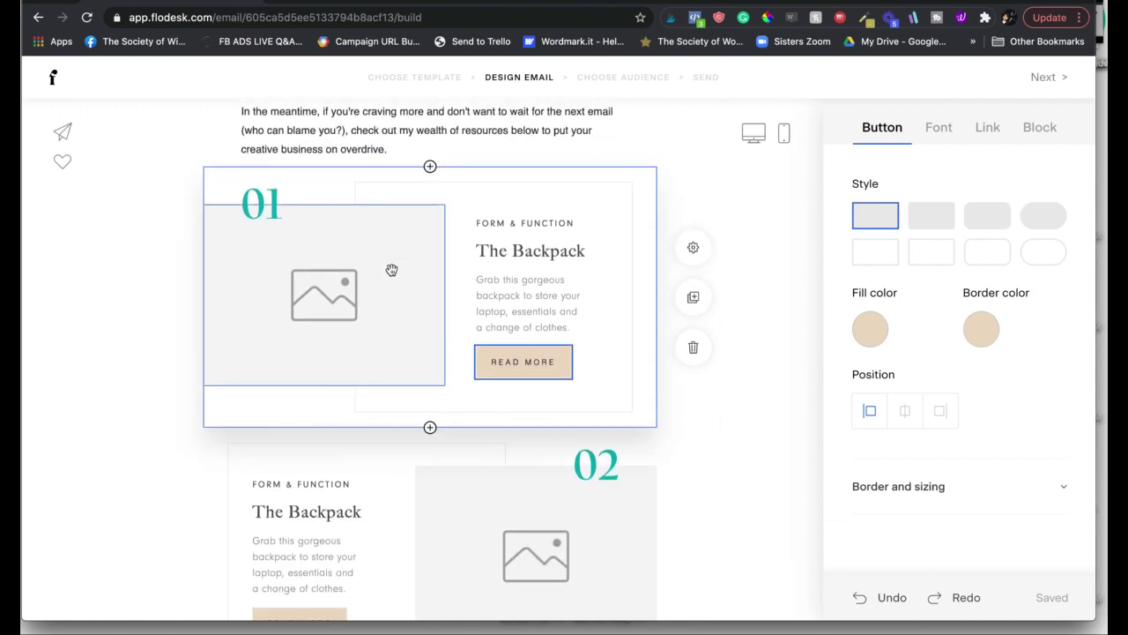
- Insert an image block between the intro text and the 01 Backpack block
{"action": "left_click", "coordinate": [430, 167]}
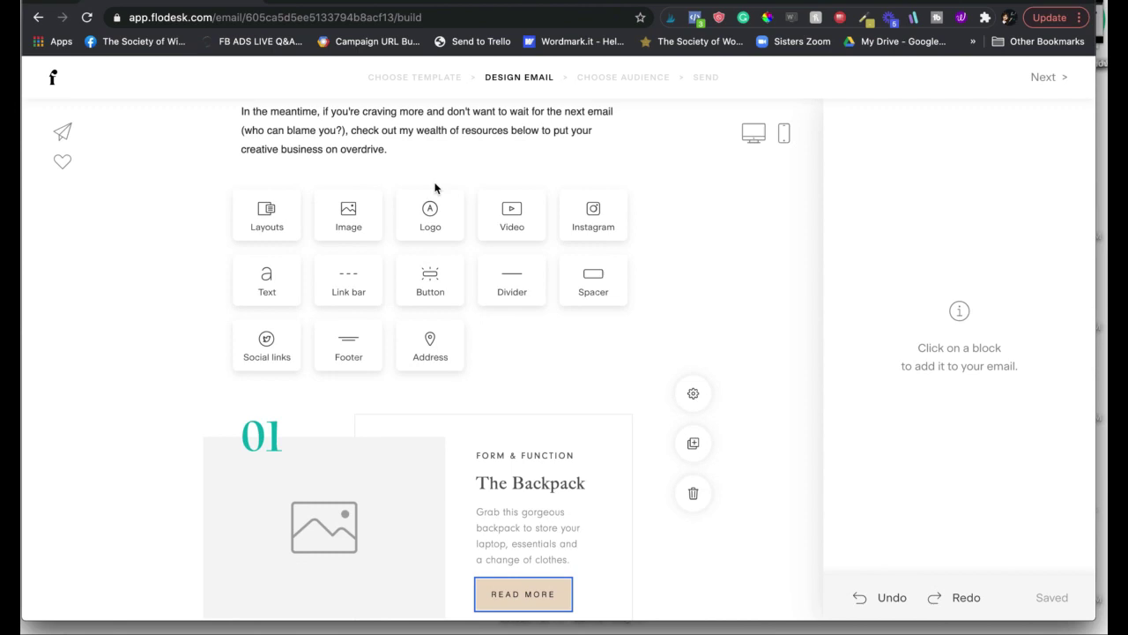
{"action": "left_click", "coordinate": [357, 228]}
{"action": "scroll", "coordinate": [356, 223], "scroll_direction": "down", "scroll_amount": 3}
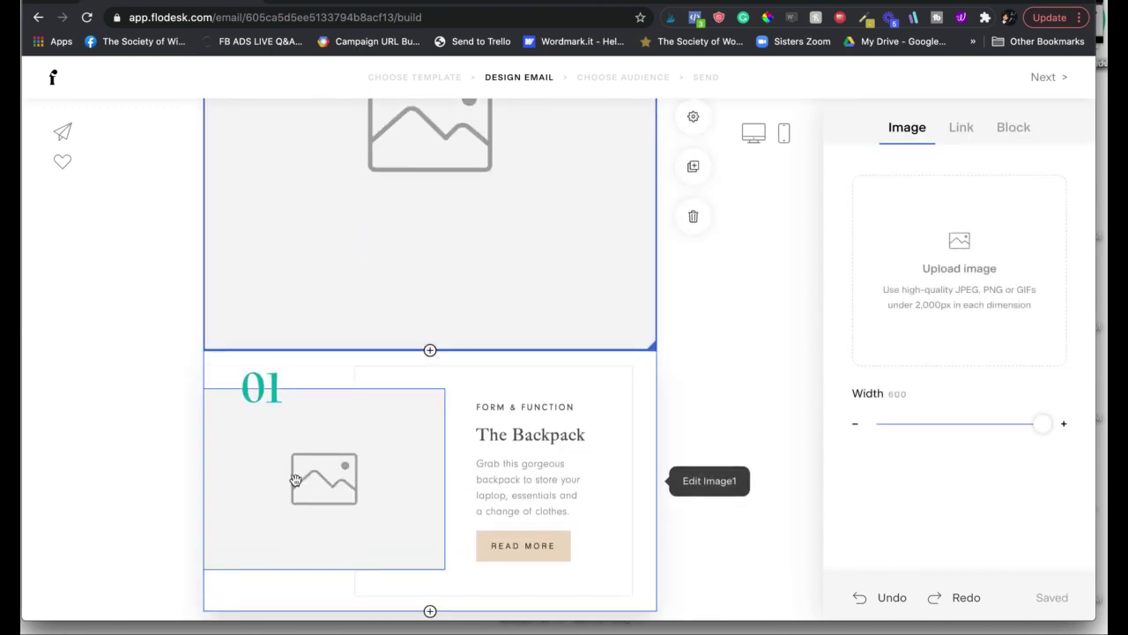
- Open the image settings of the 01 Backpack block and look over the image block above it
{"action": "scroll", "coordinate": [295, 479], "scroll_direction": "down", "scroll_amount": 1}
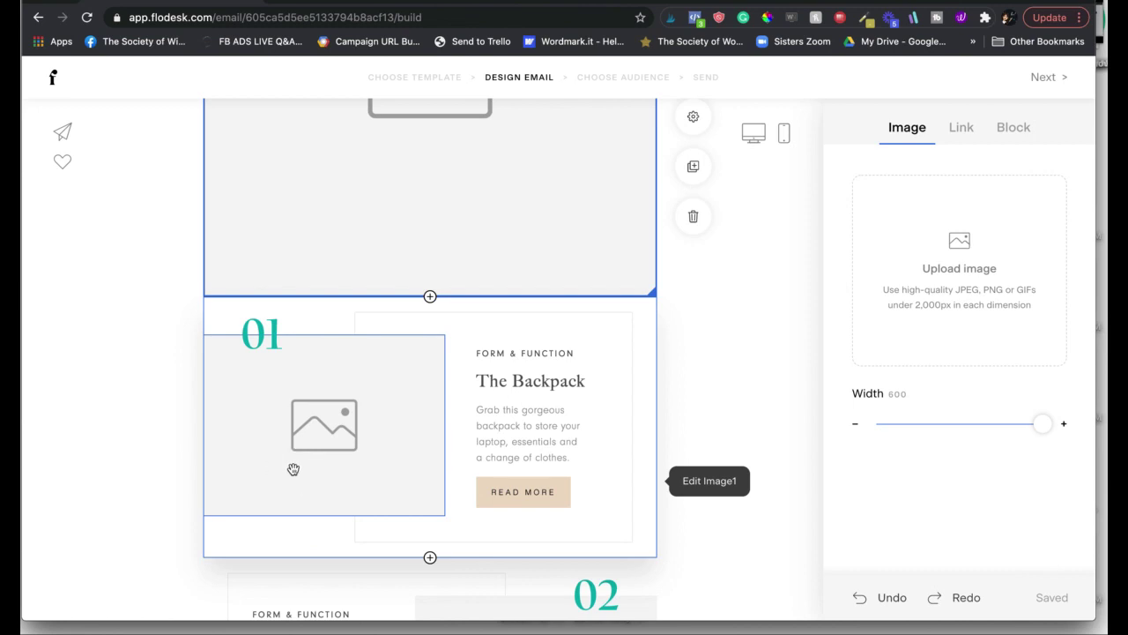
{"action": "left_click", "coordinate": [293, 469]}
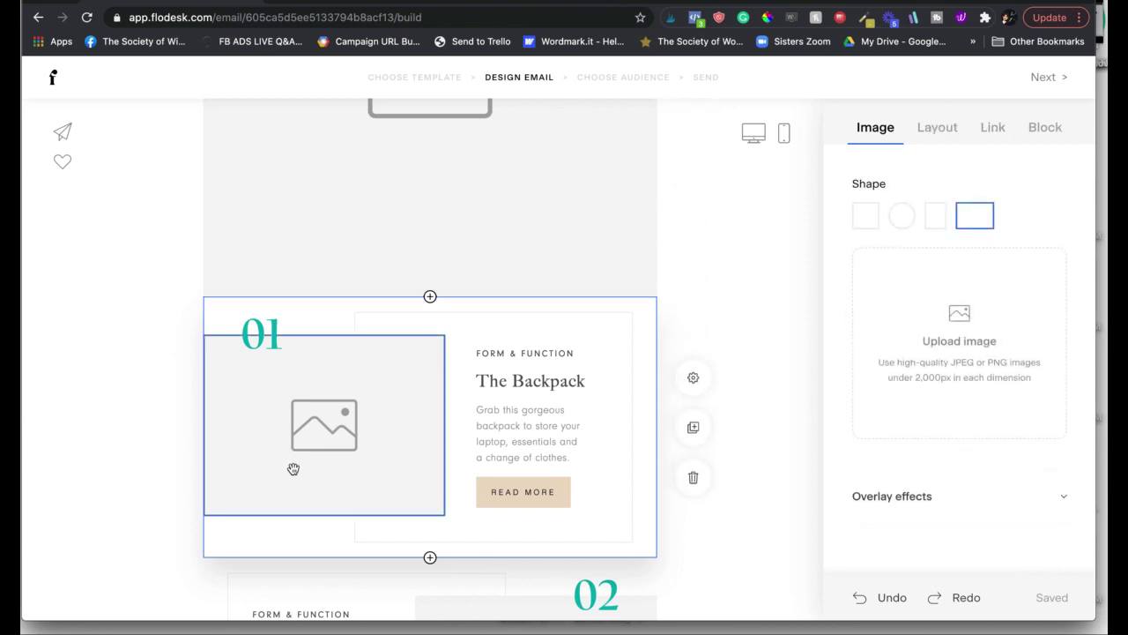
{"action": "scroll", "coordinate": [293, 469], "scroll_direction": "up", "scroll_amount": 5}
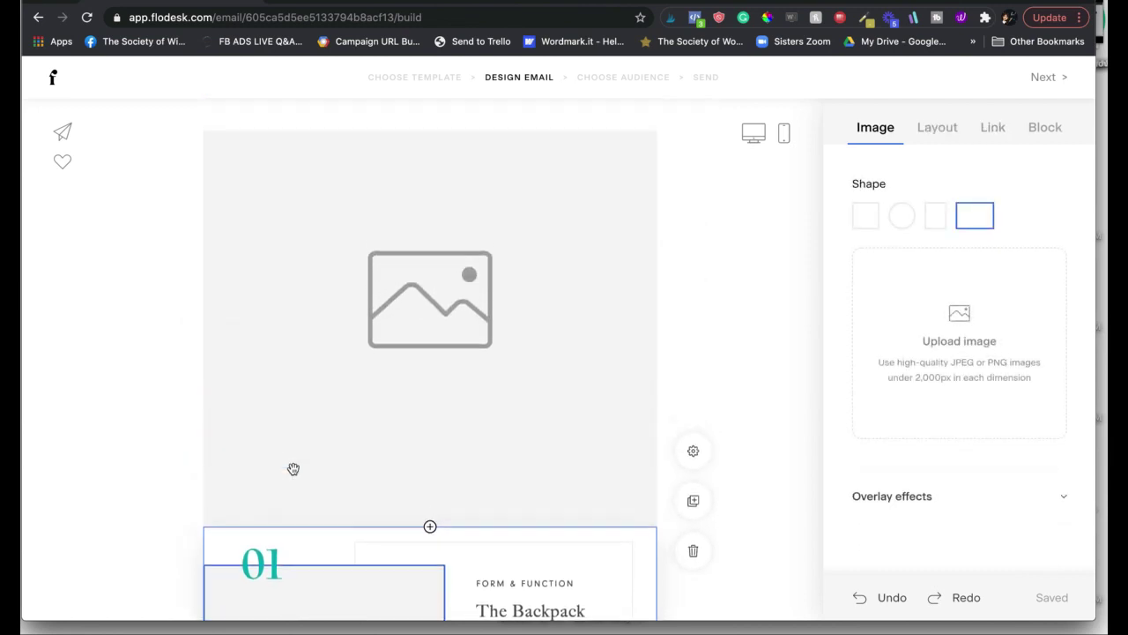
- Insert a video block below the 02 Backpack block and open its title settings
{"action": "scroll", "coordinate": [295, 466], "scroll_direction": "down", "scroll_amount": 5}
{"action": "left_click", "coordinate": [295, 466]}
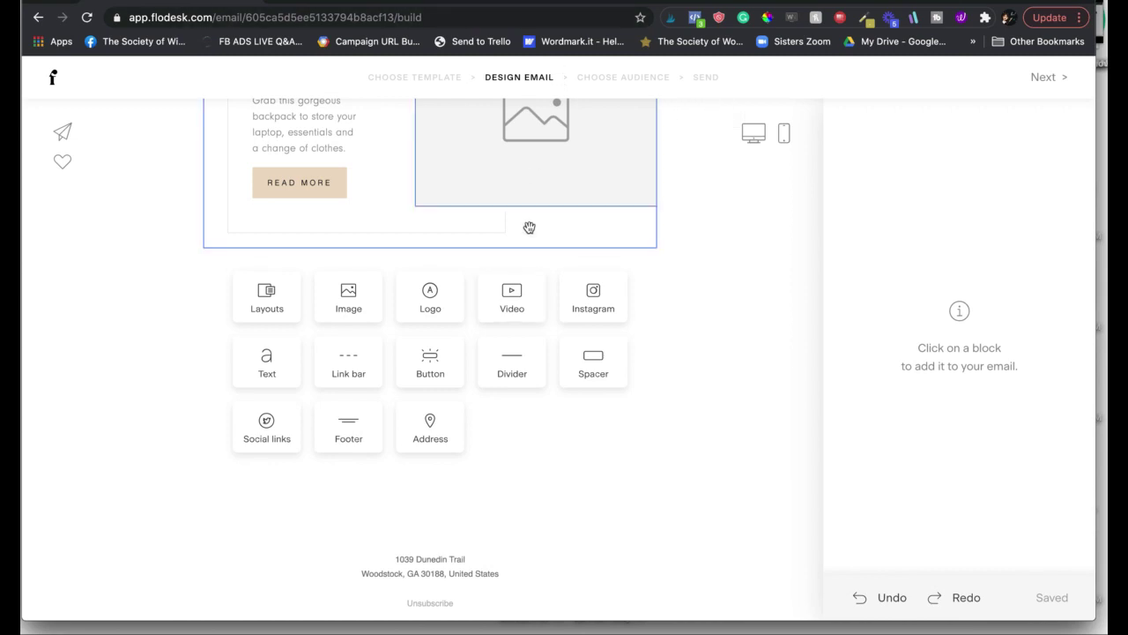
{"action": "left_click", "coordinate": [517, 296]}
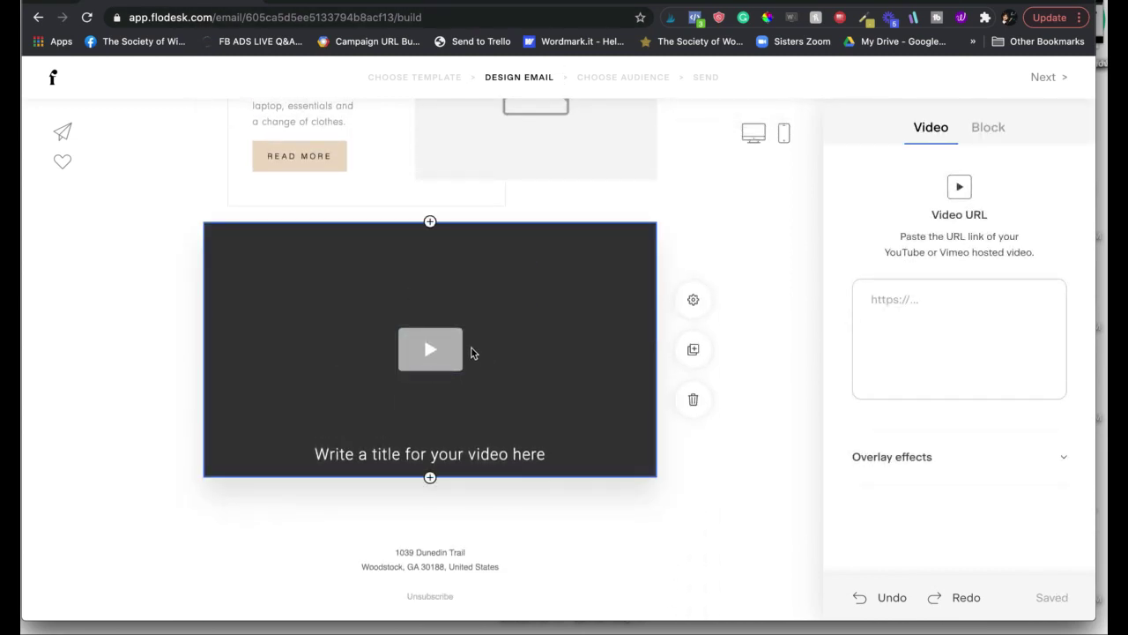
{"action": "left_click", "coordinate": [351, 462]}
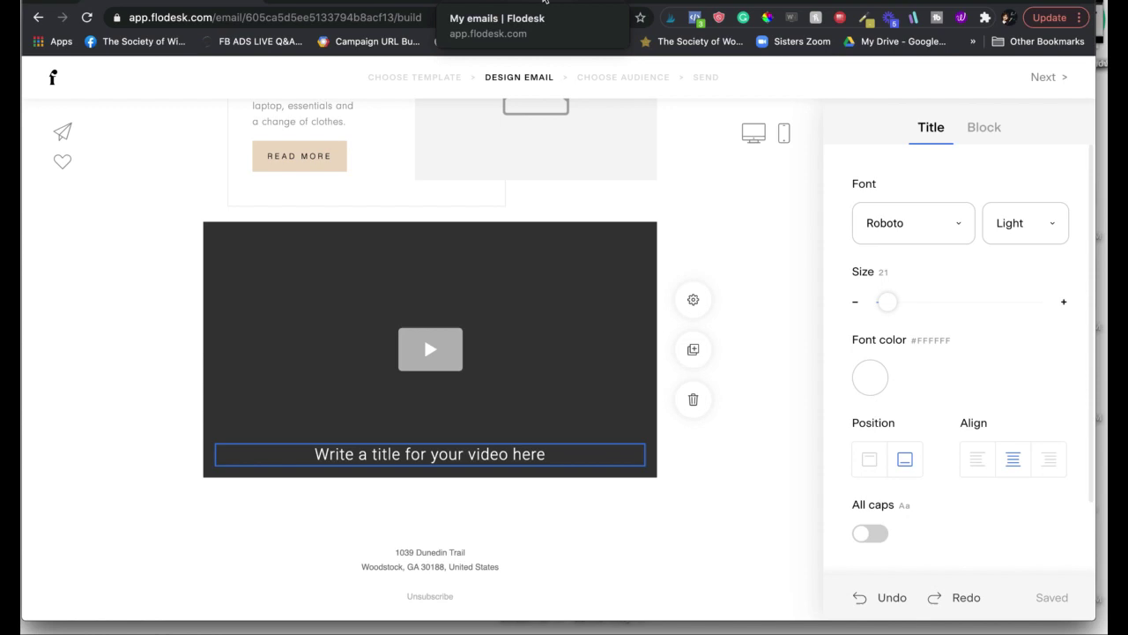
- Switch to the published GIF tutorial email and review how its text, logo and video blocks are laid out
{"action": "left_click", "coordinate": [546, 5]}
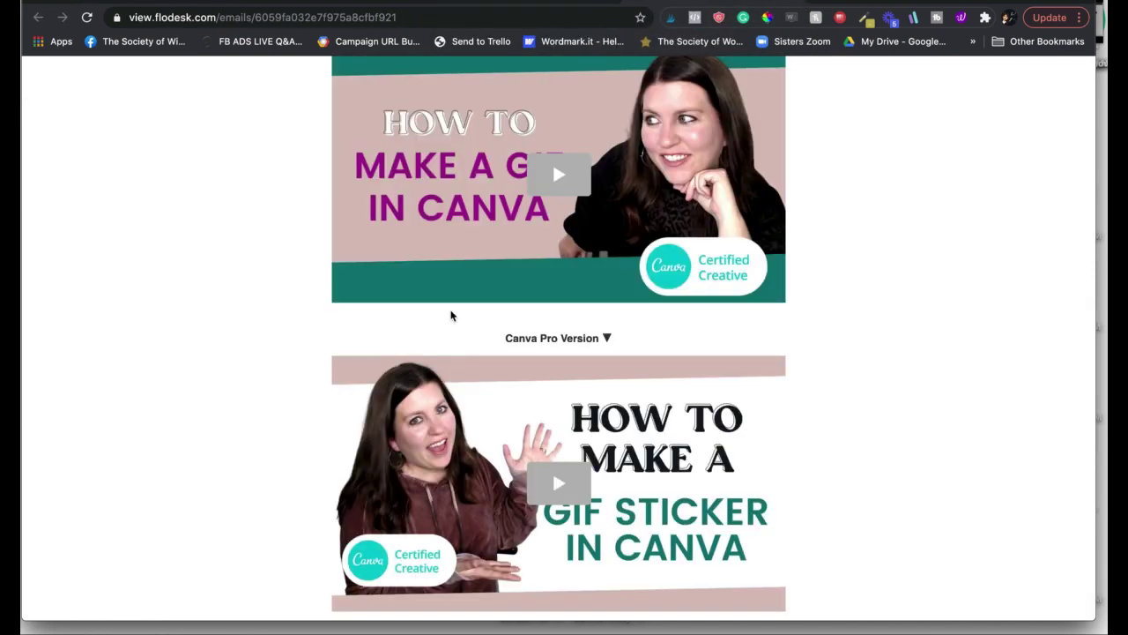
{"action": "scroll", "coordinate": [450, 315], "scroll_direction": "up", "scroll_amount": 3}
{"action": "scroll", "coordinate": [451, 315], "scroll_direction": "up", "scroll_amount": 3}
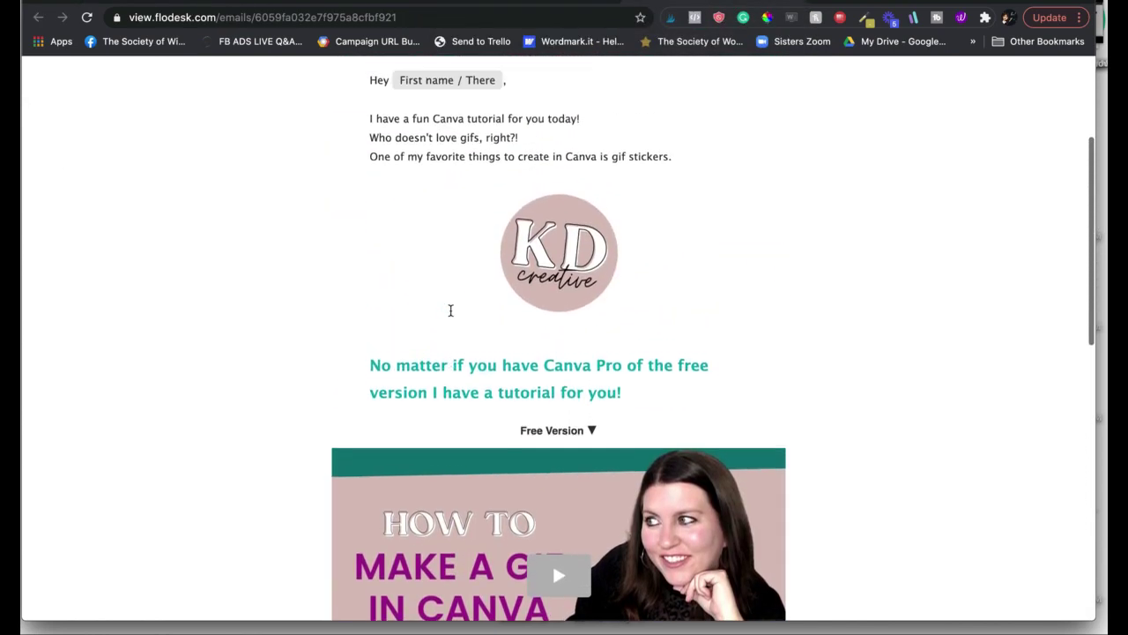
{"action": "scroll", "coordinate": [450, 310], "scroll_direction": "down", "scroll_amount": 4}
{"action": "scroll", "coordinate": [552, 310], "scroll_direction": "down", "scroll_amount": 3}
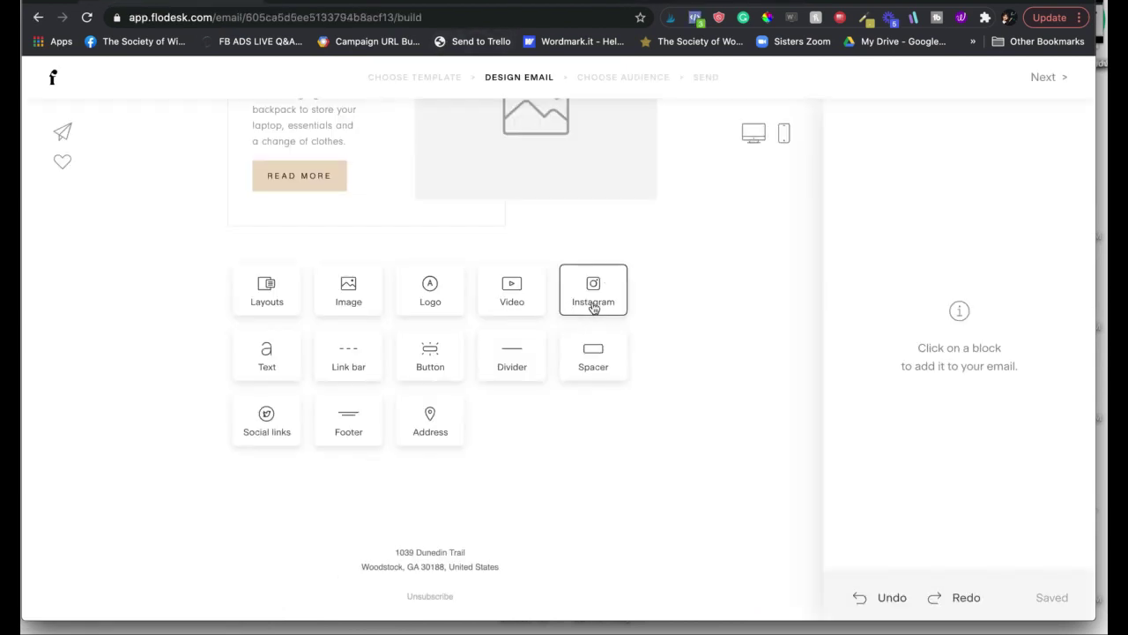
- Insert an Instagram block below the 02 Backpack block and show the block types that can be added above it
{"action": "left_click", "coordinate": [594, 305]}
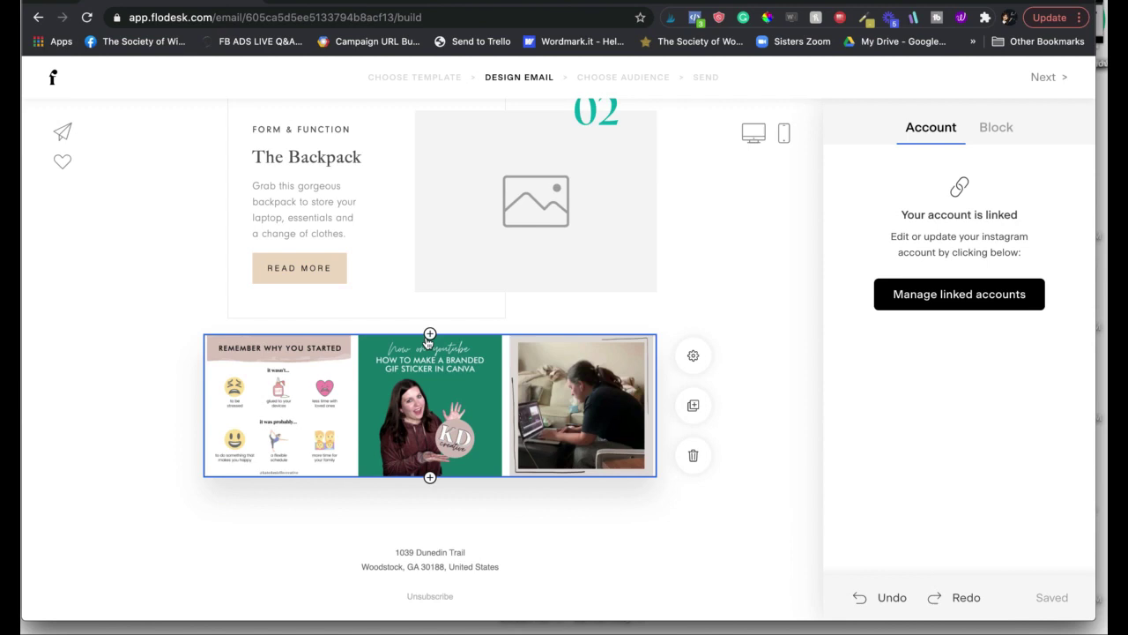
{"action": "left_click", "coordinate": [430, 335]}
{"action": "scroll", "coordinate": [429, 328], "scroll_direction": "down", "scroll_amount": 2}
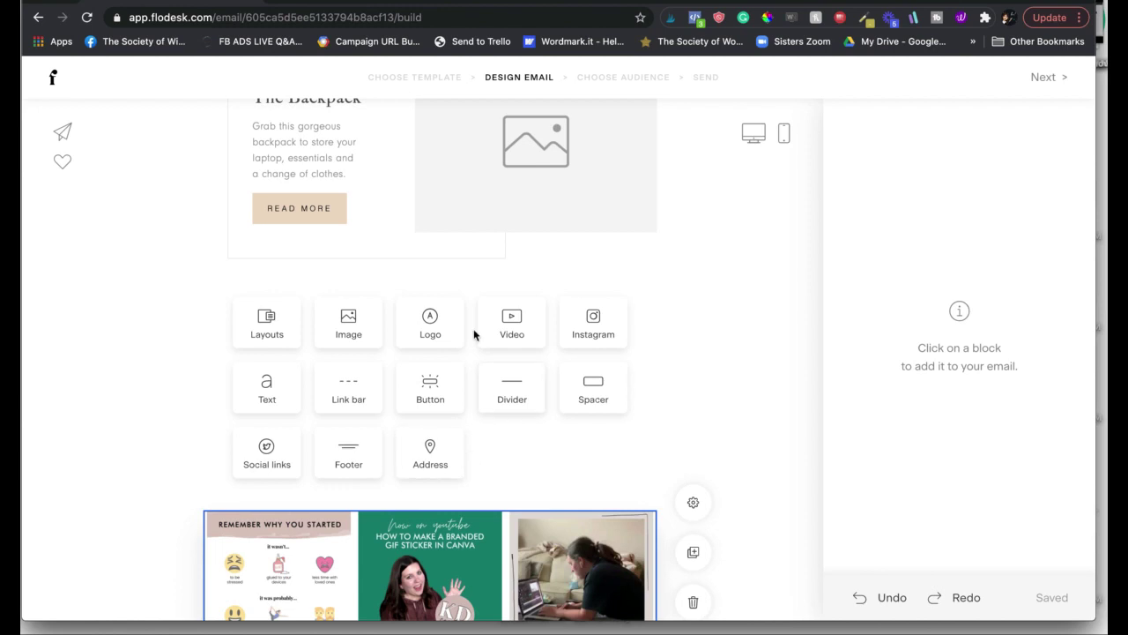
{"action": "scroll", "coordinate": [311, 379], "scroll_direction": "down", "scroll_amount": 3}
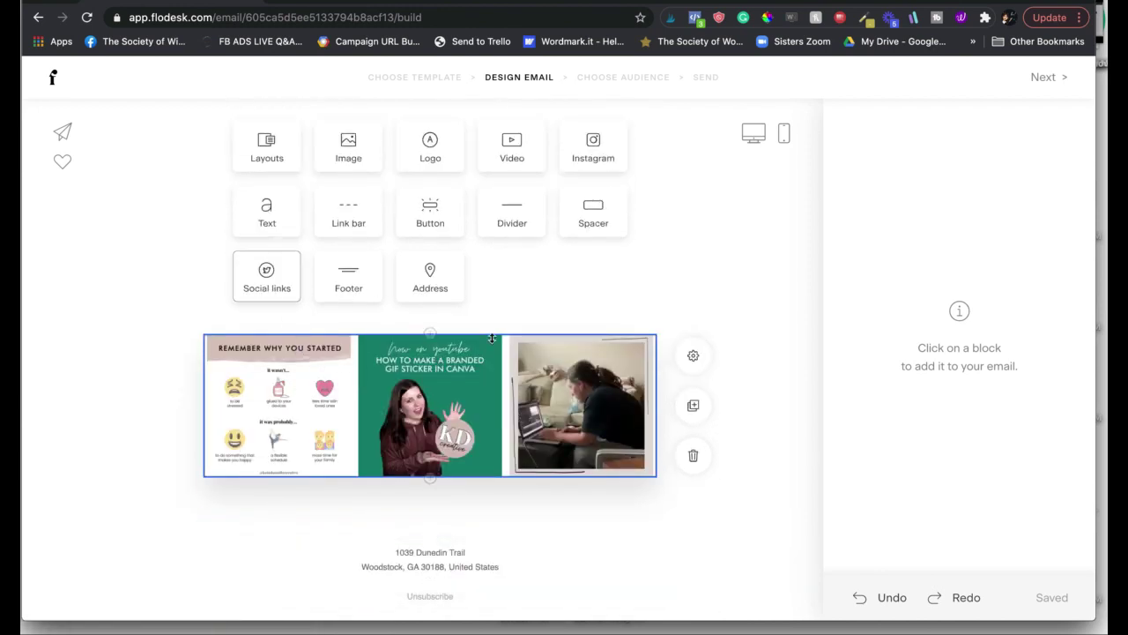
- Preview the email in desktop and mobile views, and return to editing
{"action": "scroll", "coordinate": [629, 314], "scroll_direction": "up", "scroll_amount": 5}
{"action": "scroll", "coordinate": [629, 314], "scroll_direction": "up", "scroll_amount": 5}
{"action": "left_click", "coordinate": [754, 133]}
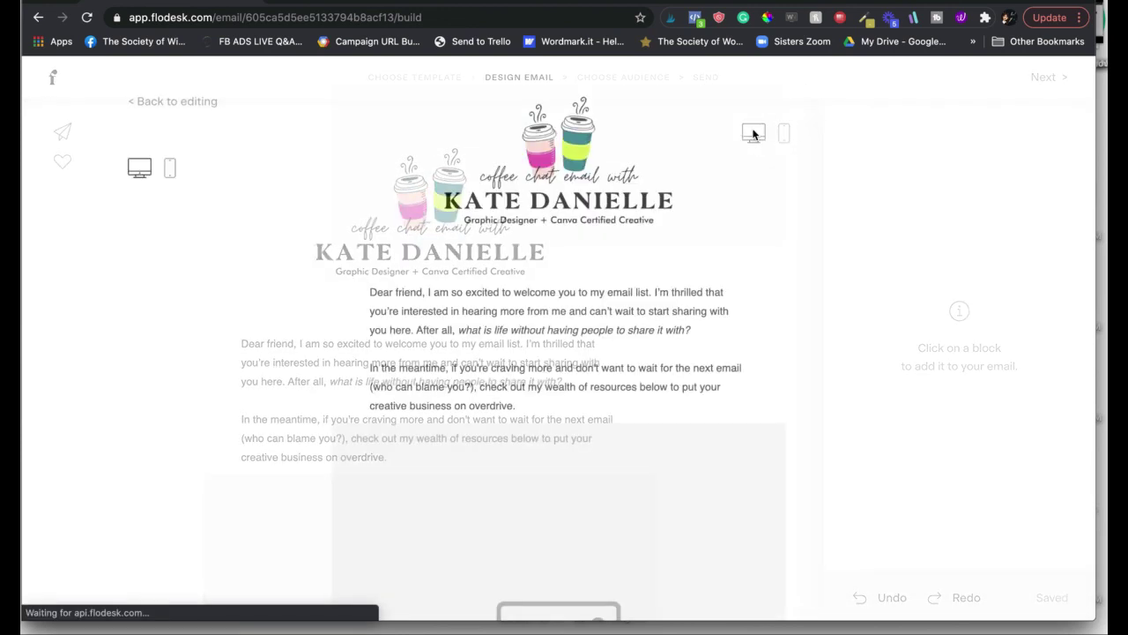
{"action": "left_click", "coordinate": [170, 169]}
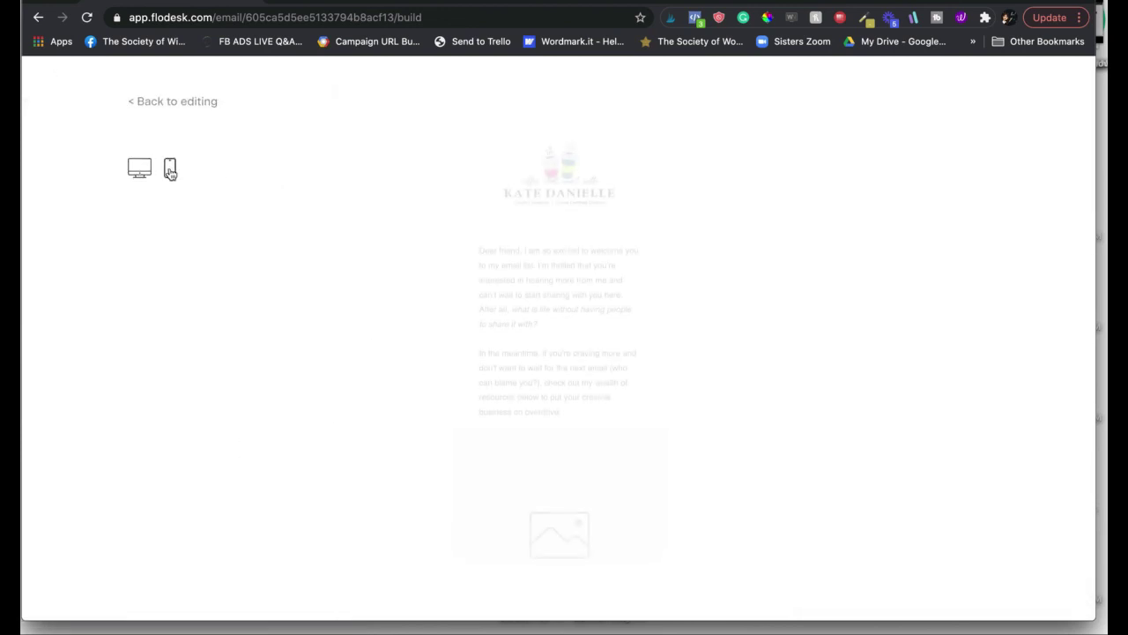
{"action": "left_click", "coordinate": [159, 101]}
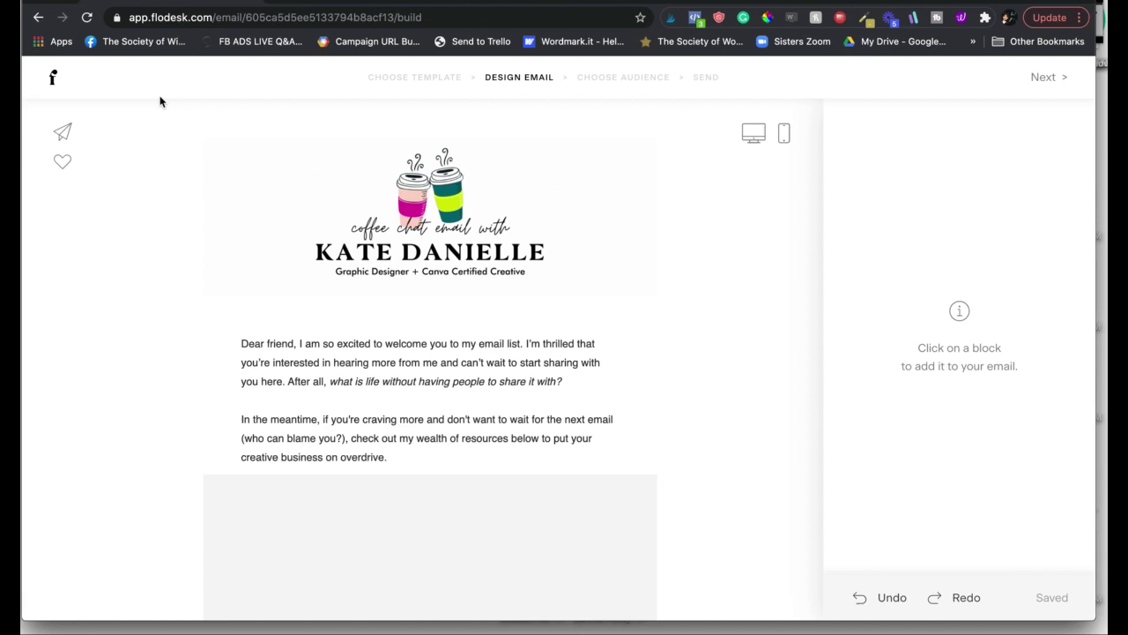
- Look at the email's global style settings and the font settings of the intro text block
{"action": "left_click", "coordinate": [672, 162]}
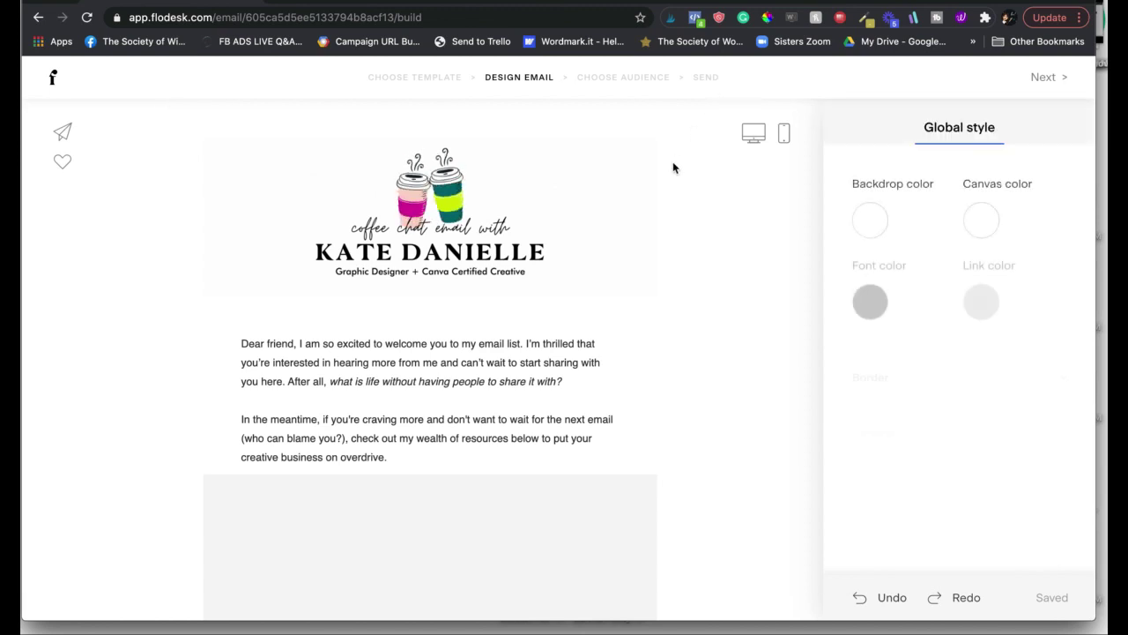
{"action": "scroll", "coordinate": [728, 392], "scroll_direction": "down", "scroll_amount": 1}
{"action": "scroll", "coordinate": [727, 392], "scroll_direction": "down", "scroll_amount": 1}
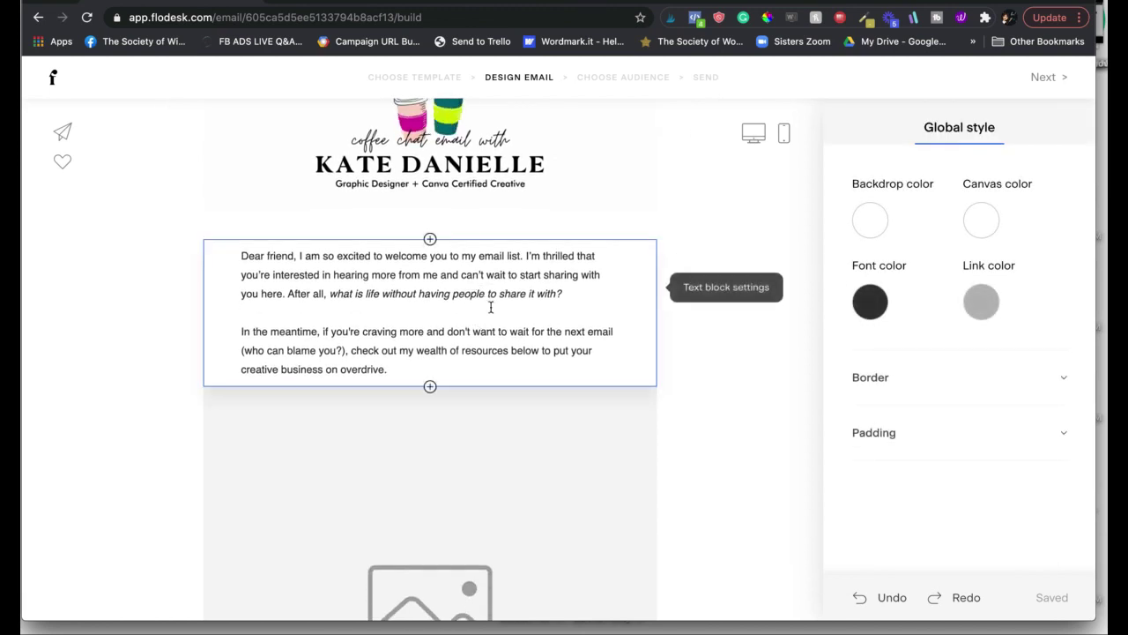
{"action": "left_click", "coordinate": [593, 338]}
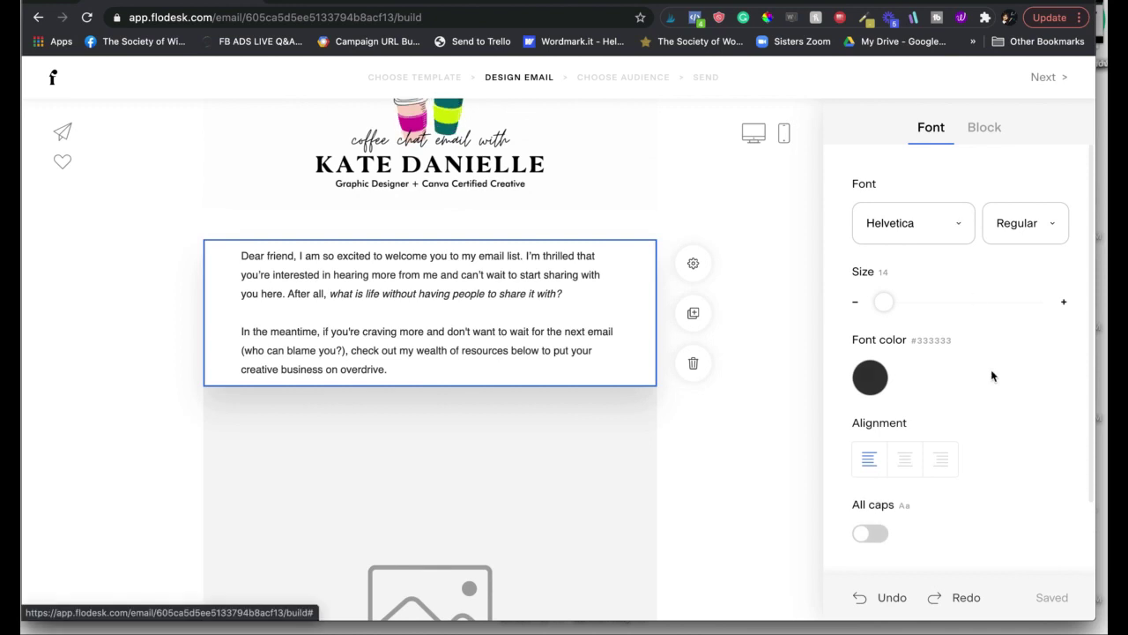
{"action": "scroll", "coordinate": [995, 378], "scroll_direction": "down", "scroll_amount": 2}
- Set the email's global backdrop color to the saved pink, #F5B5B3
{"action": "left_click", "coordinate": [788, 383]}
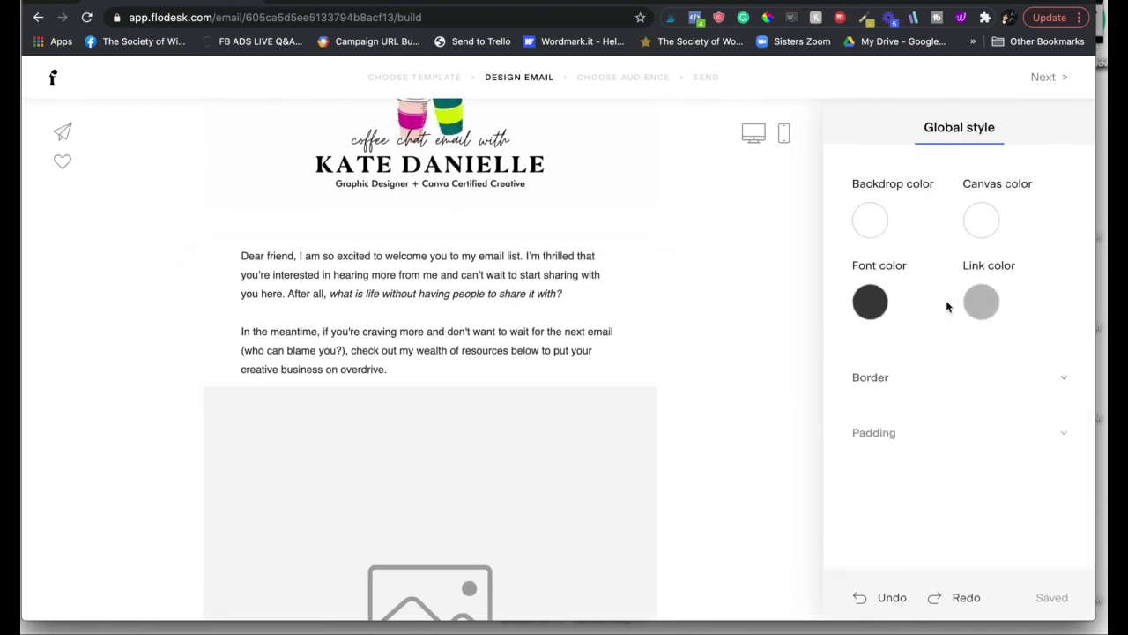
{"action": "left_click", "coordinate": [866, 217]}
{"action": "left_click", "coordinate": [986, 468]}
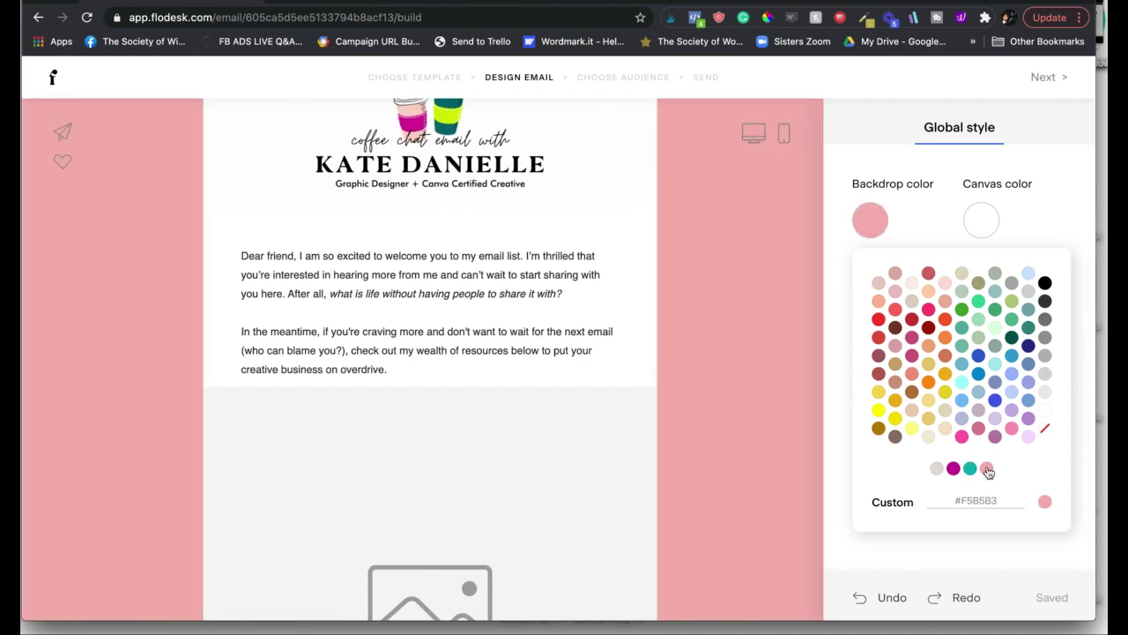
{"action": "scroll", "coordinate": [673, 393], "scroll_direction": "up", "scroll_amount": 1}
{"action": "left_click", "coordinate": [672, 394]}
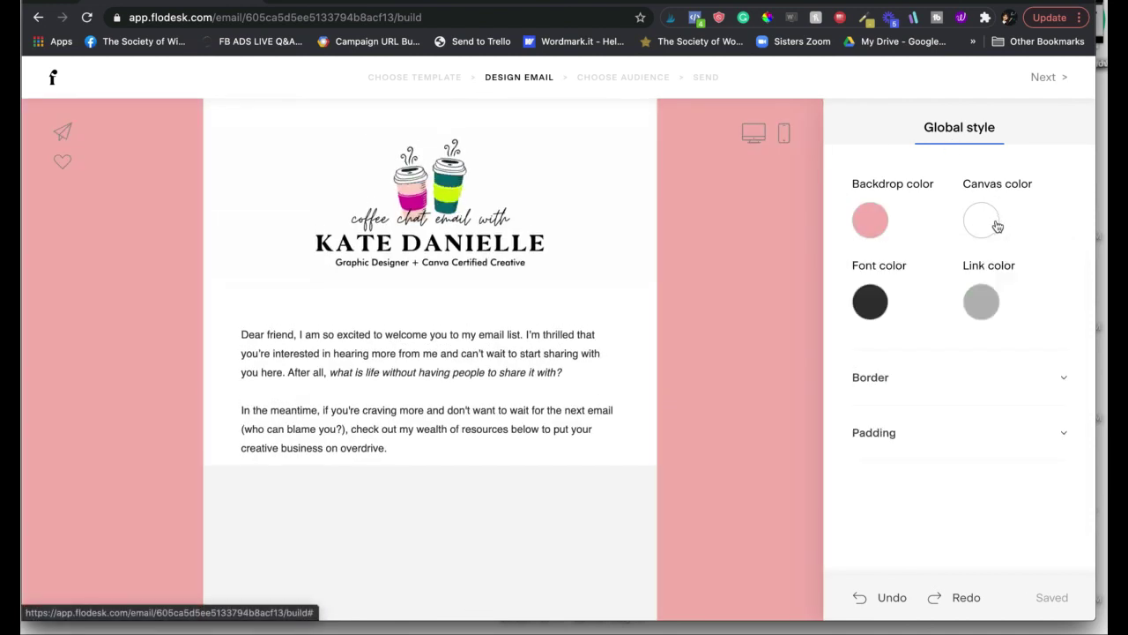
- Set the global canvas color to cream, #F4EBDC, and check it across the email
{"action": "left_click", "coordinate": [981, 219]}
{"action": "left_click", "coordinate": [955, 436]}
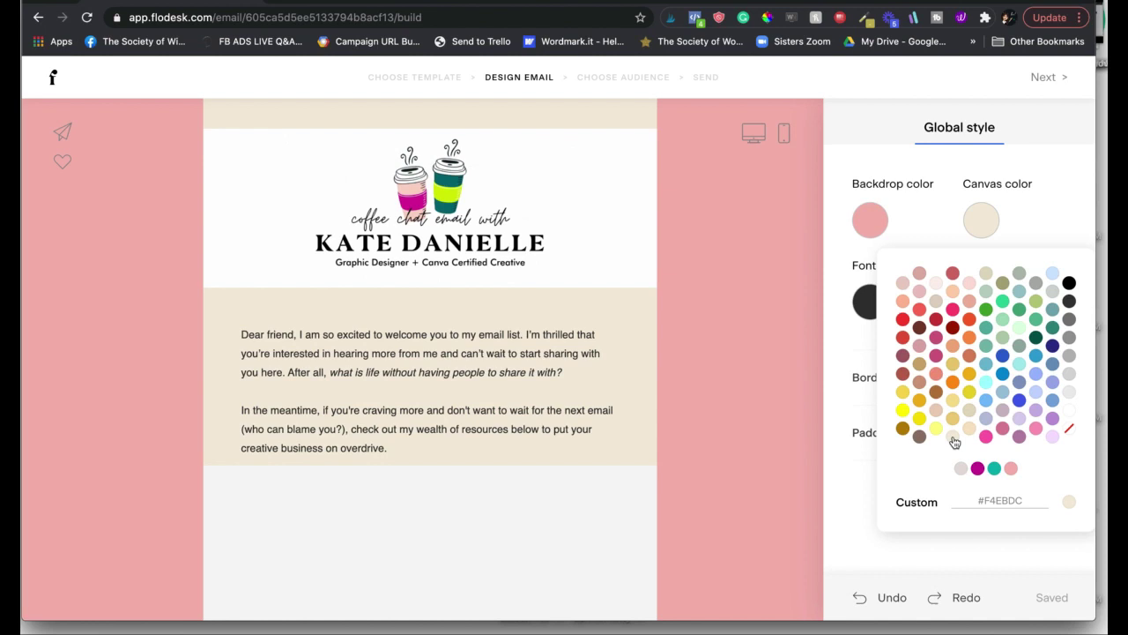
{"action": "scroll", "coordinate": [636, 369], "scroll_direction": "down", "scroll_amount": 5}
{"action": "scroll", "coordinate": [635, 367], "scroll_direction": "up", "scroll_amount": 5}
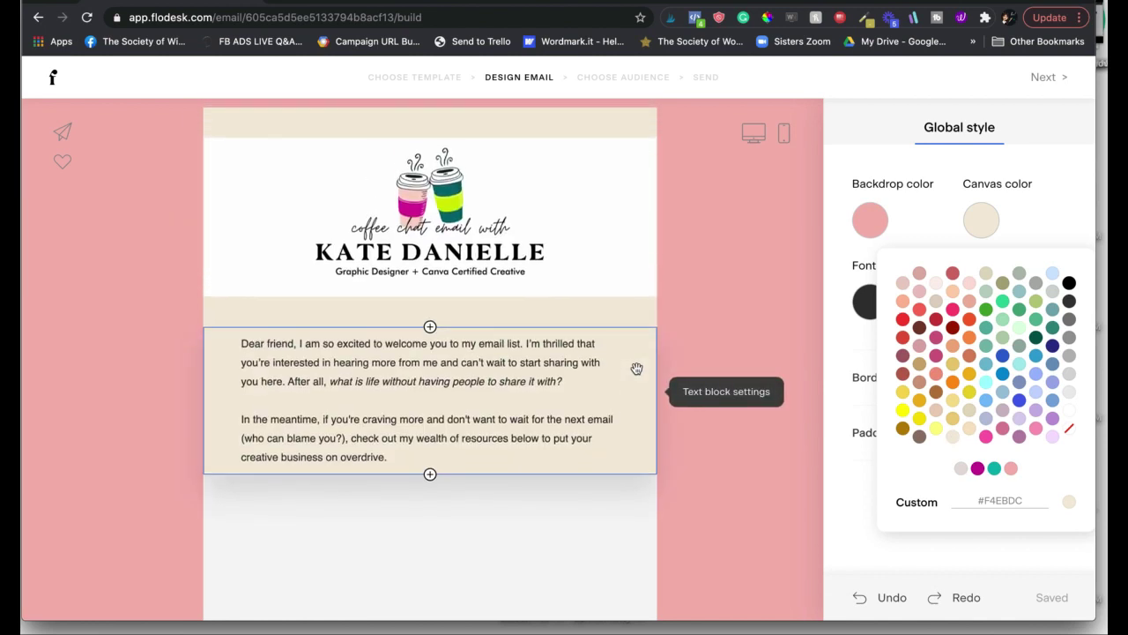
- Switch to the list of emails and duplicate the Master Templates email sent on Mar 23
{"action": "left_click", "coordinate": [219, 2]}
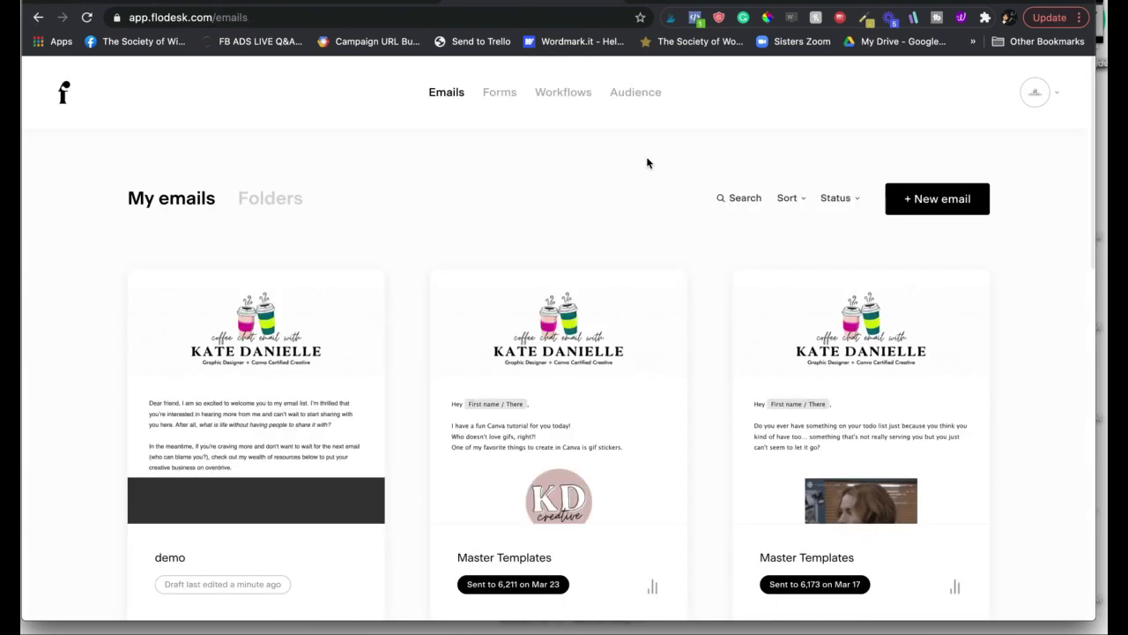
{"action": "scroll", "coordinate": [647, 163], "scroll_direction": "down", "scroll_amount": 3}
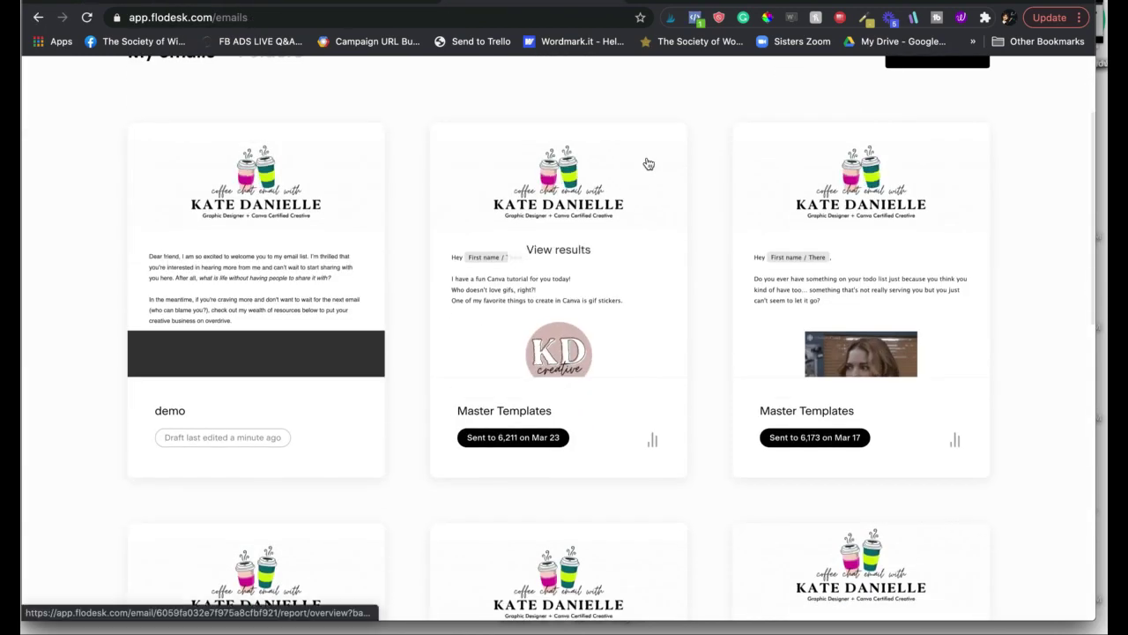
{"action": "left_click", "coordinate": [660, 145]}
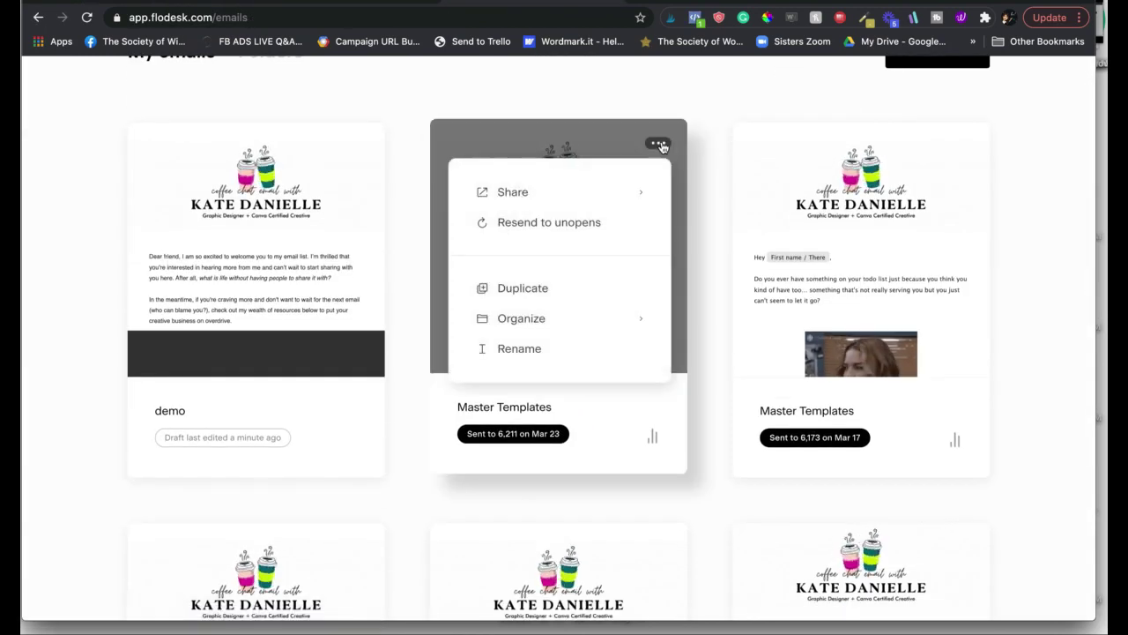
{"action": "left_click", "coordinate": [539, 290]}
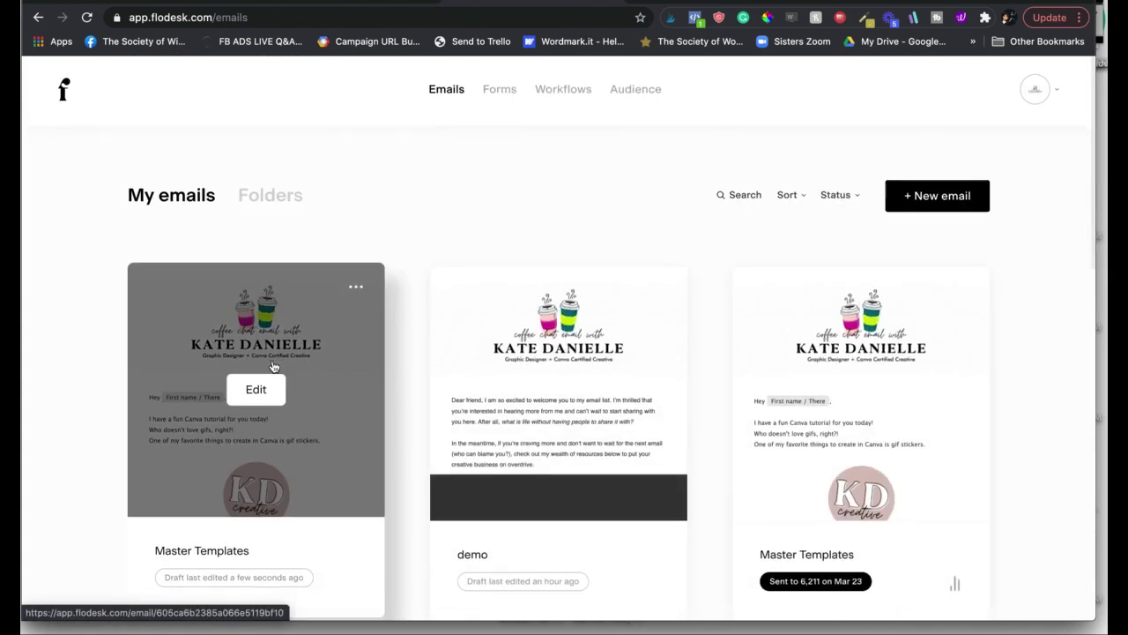
- Open the duplicated Master Templates draft for editing and delete the block with the round KD Creative logo
{"action": "left_click", "coordinate": [250, 394]}
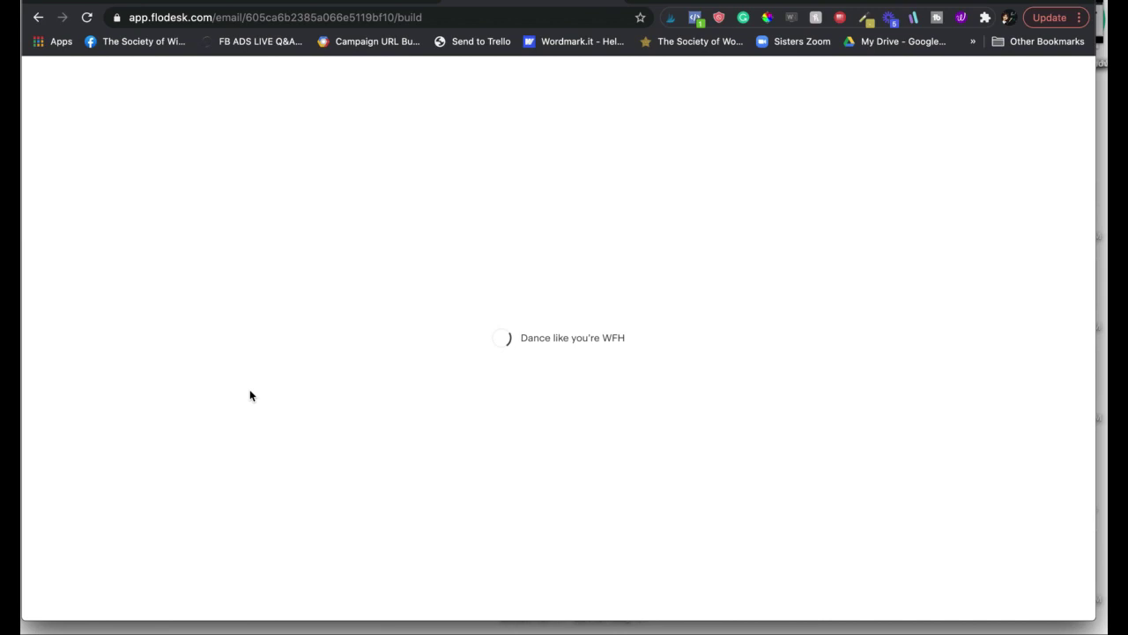
{"action": "scroll", "coordinate": [688, 317], "scroll_direction": "down", "scroll_amount": 3}
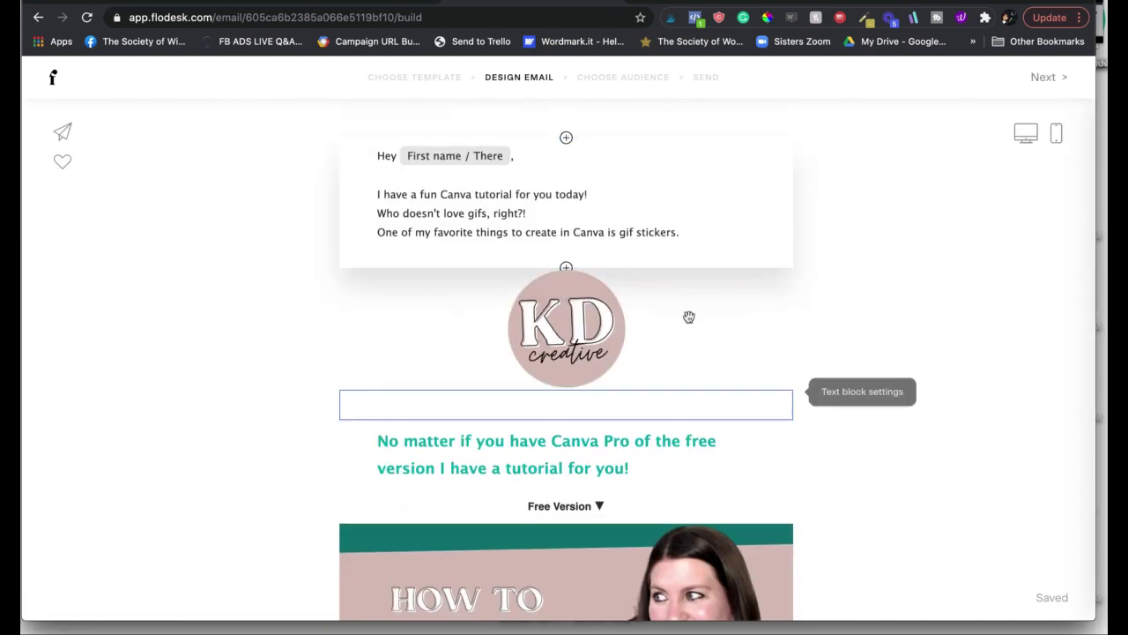
{"action": "left_click", "coordinate": [714, 329]}
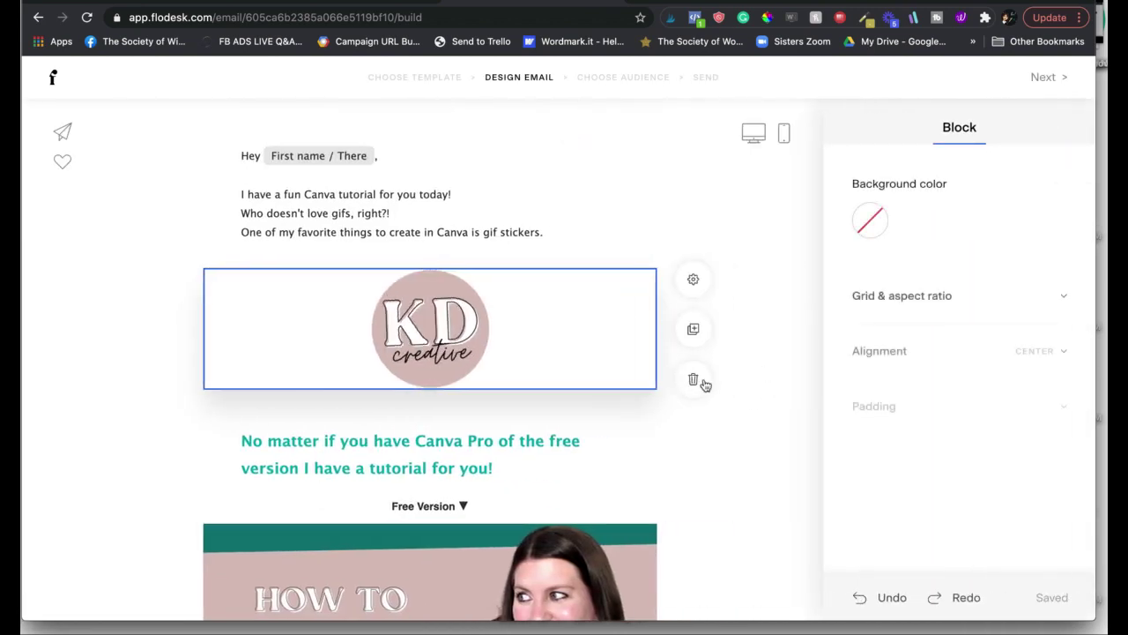
{"action": "left_click", "coordinate": [696, 380]}
- Duplicate the greeting text block, move the copy below the "Canva Pro Version" heading and remove its "Hey First name" line
{"action": "left_click", "coordinate": [524, 220]}
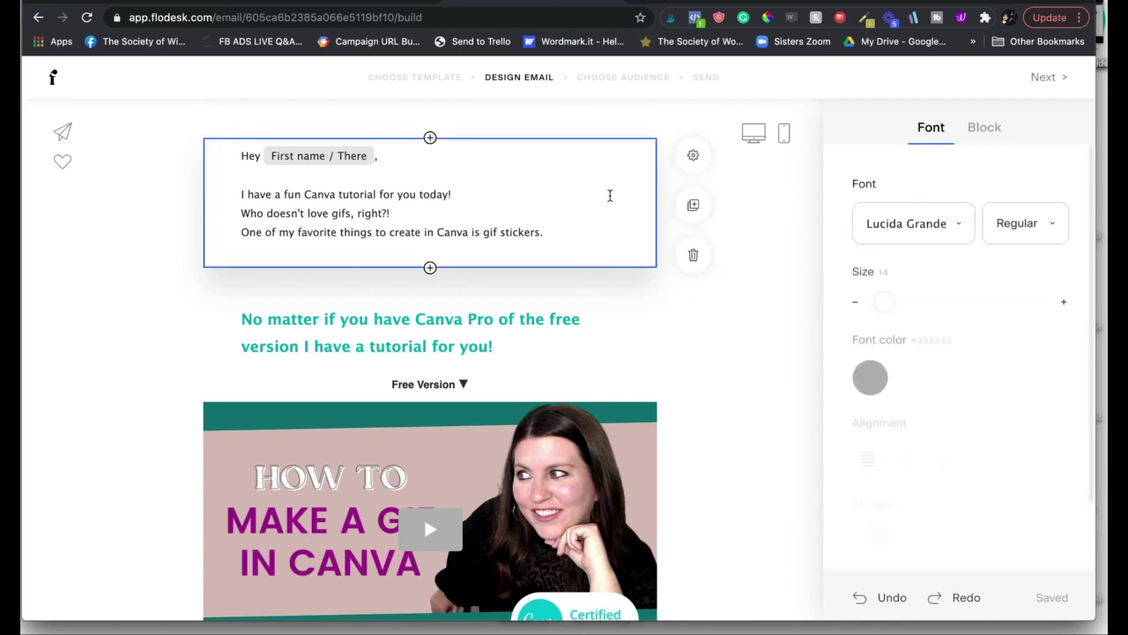
{"action": "left_click", "coordinate": [693, 205]}
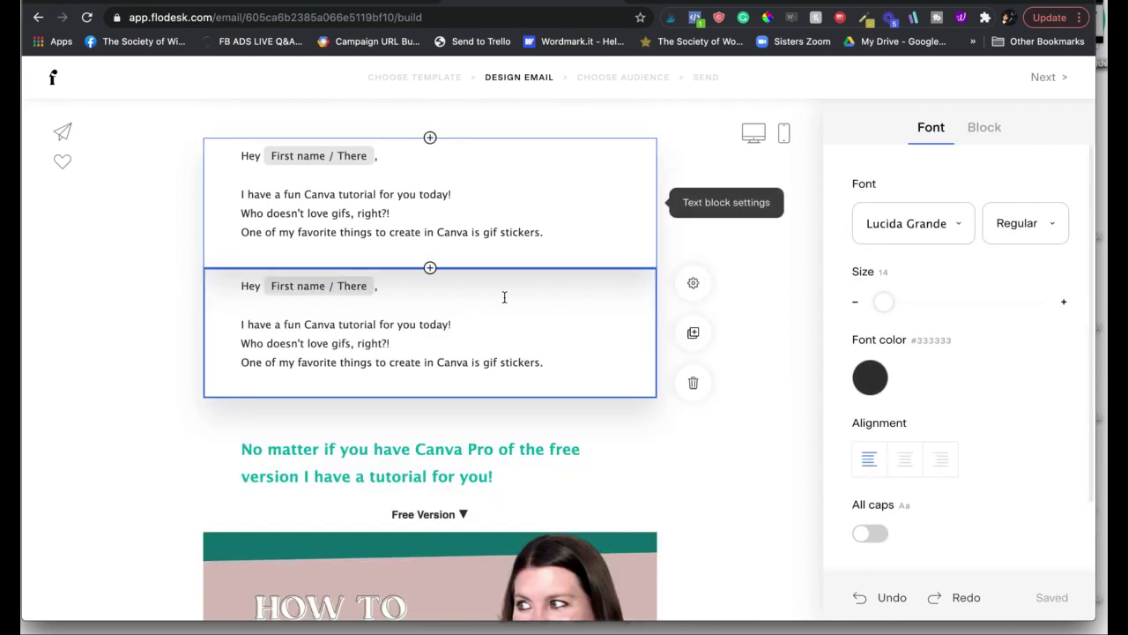
{"action": "left_click", "coordinate": [754, 465]}
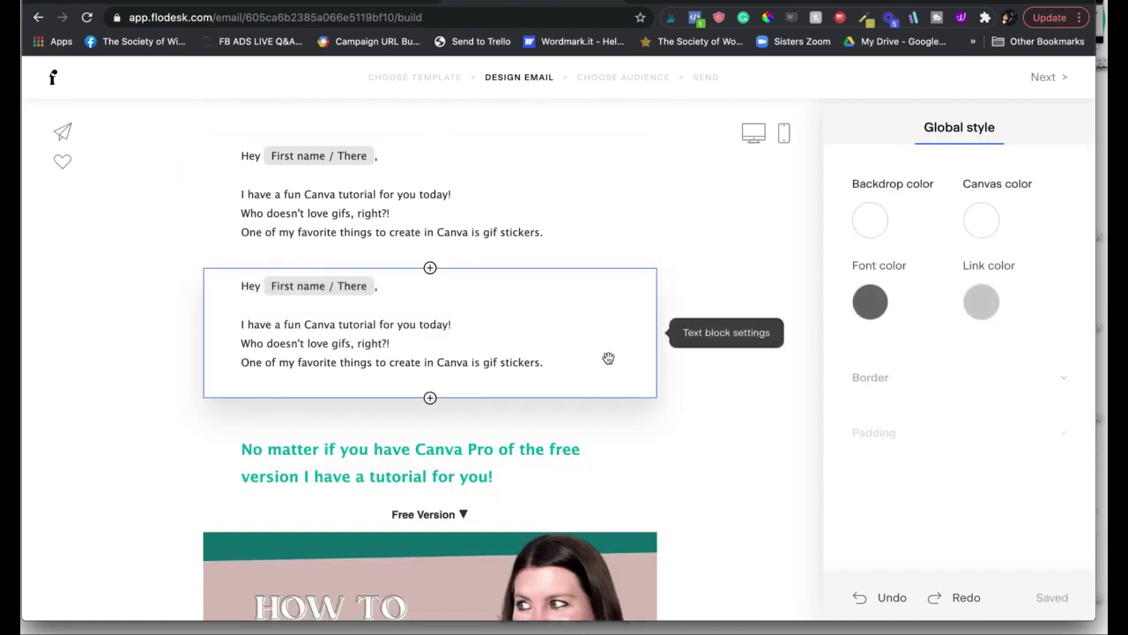
{"action": "left_click_drag", "start_coordinate": [607, 356], "coordinate": [552, 415]}
{"action": "left_click", "coordinate": [552, 414]}
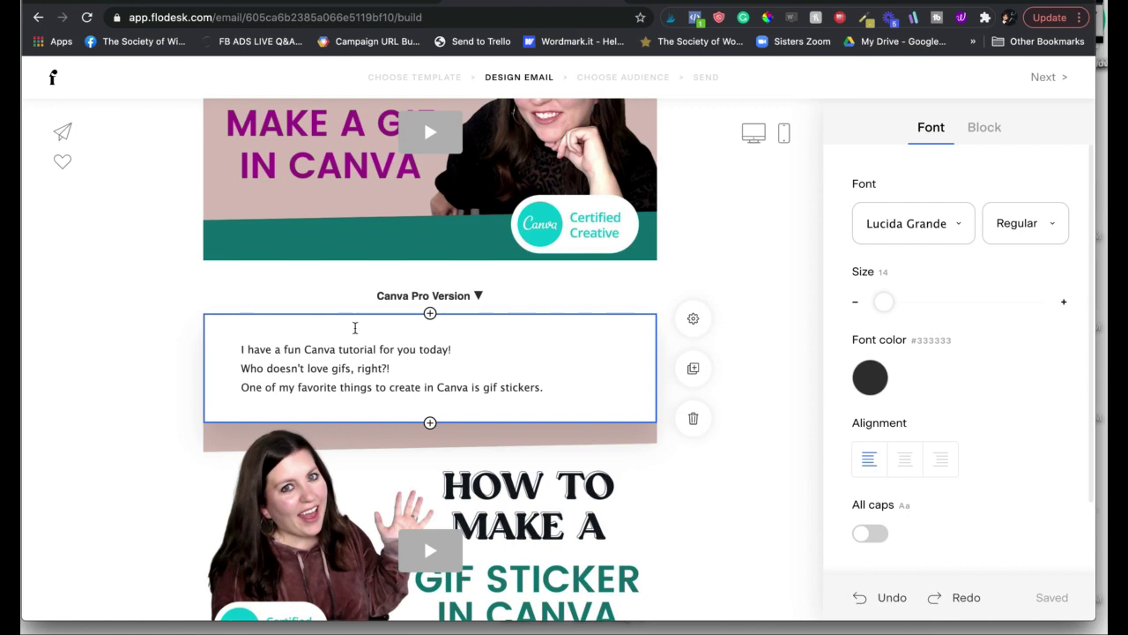
{"action": "key", "text": "super+z"}
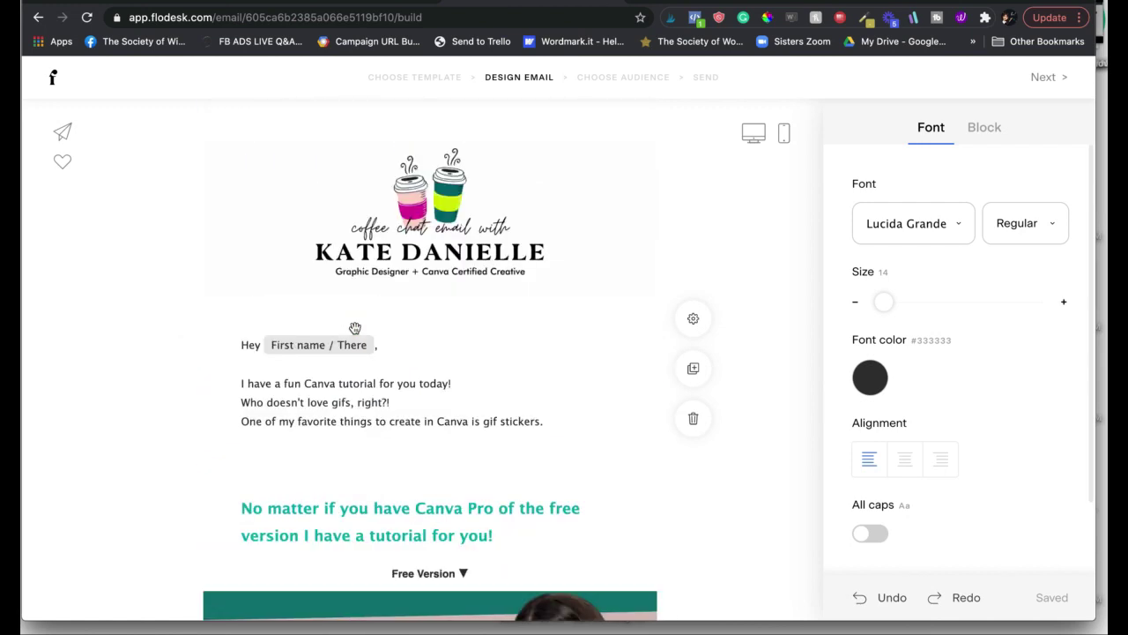
- Leave the email editor, switch to the forms area and browse the popup, inline and full-page templates for a new form
{"action": "left_click", "coordinate": [54, 80]}
{"action": "left_click", "coordinate": [505, 94]}
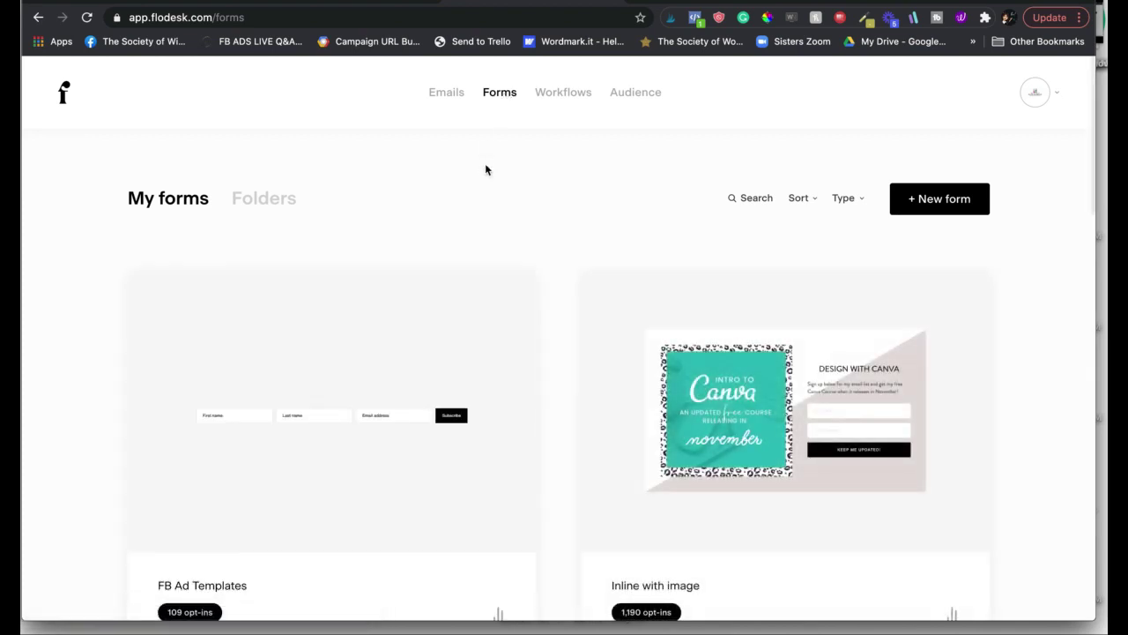
{"action": "scroll", "coordinate": [485, 169], "scroll_direction": "down", "scroll_amount": 2}
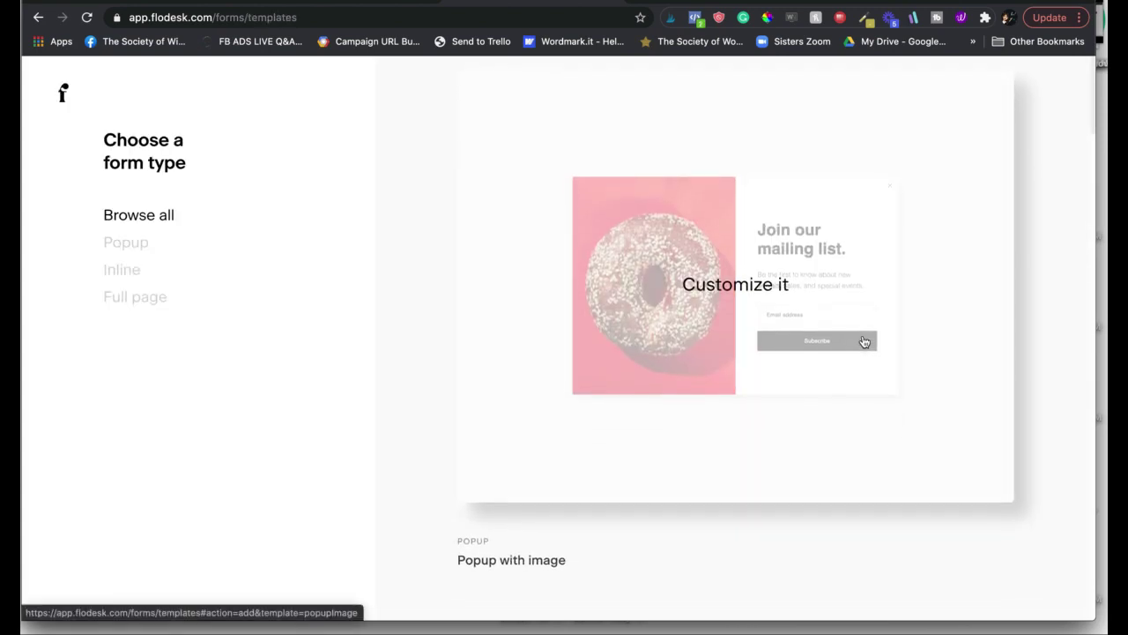
{"action": "scroll", "coordinate": [631, 343], "scroll_direction": "down", "scroll_amount": 5}
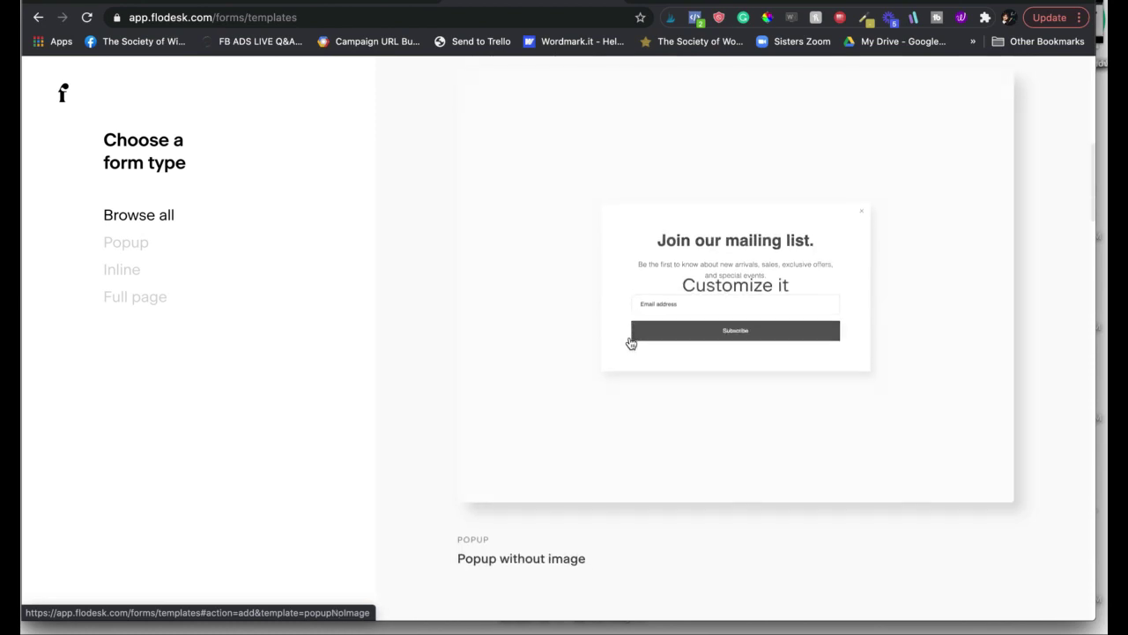
{"action": "scroll", "coordinate": [631, 343], "scroll_direction": "down", "scroll_amount": 5}
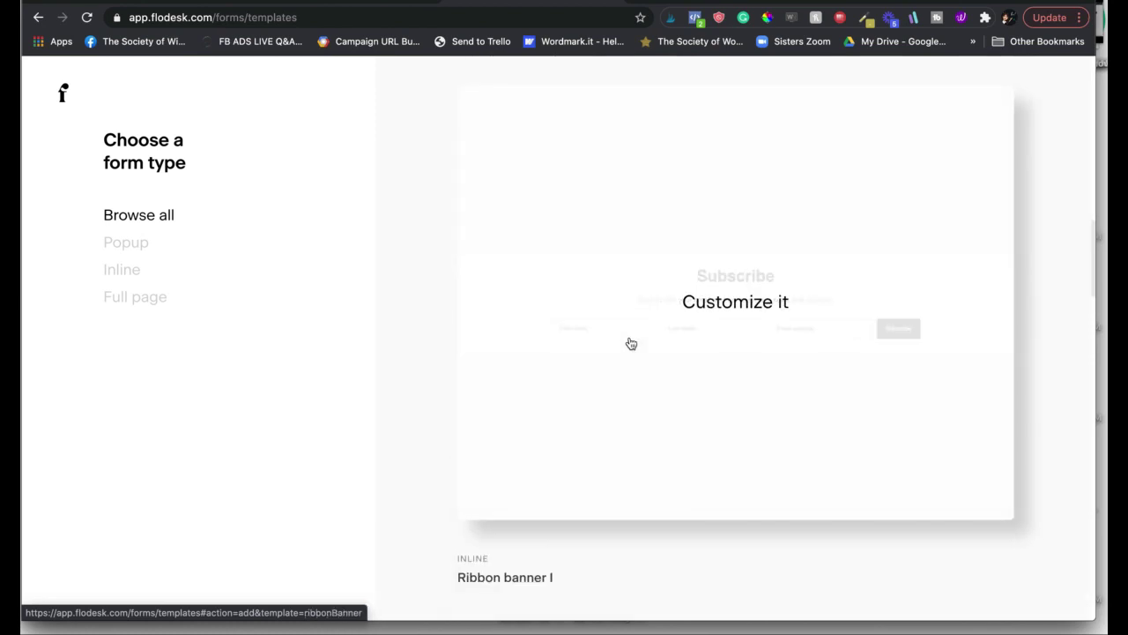
{"action": "scroll", "coordinate": [631, 343], "scroll_direction": "down", "scroll_amount": 5}
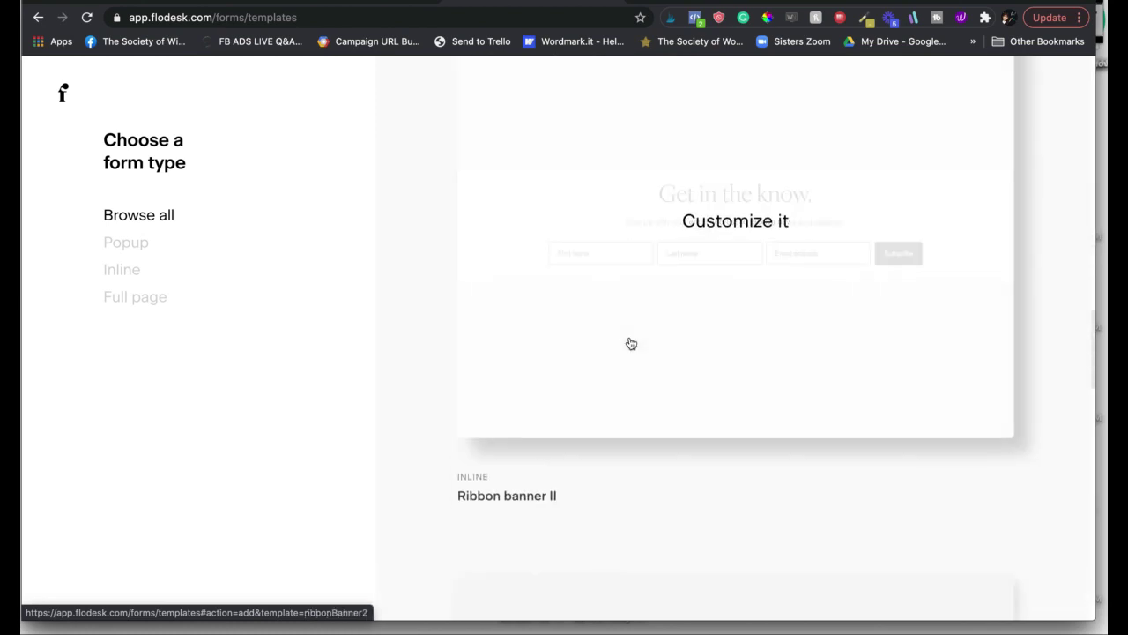
{"action": "scroll", "coordinate": [631, 343], "scroll_direction": "down", "scroll_amount": 5}
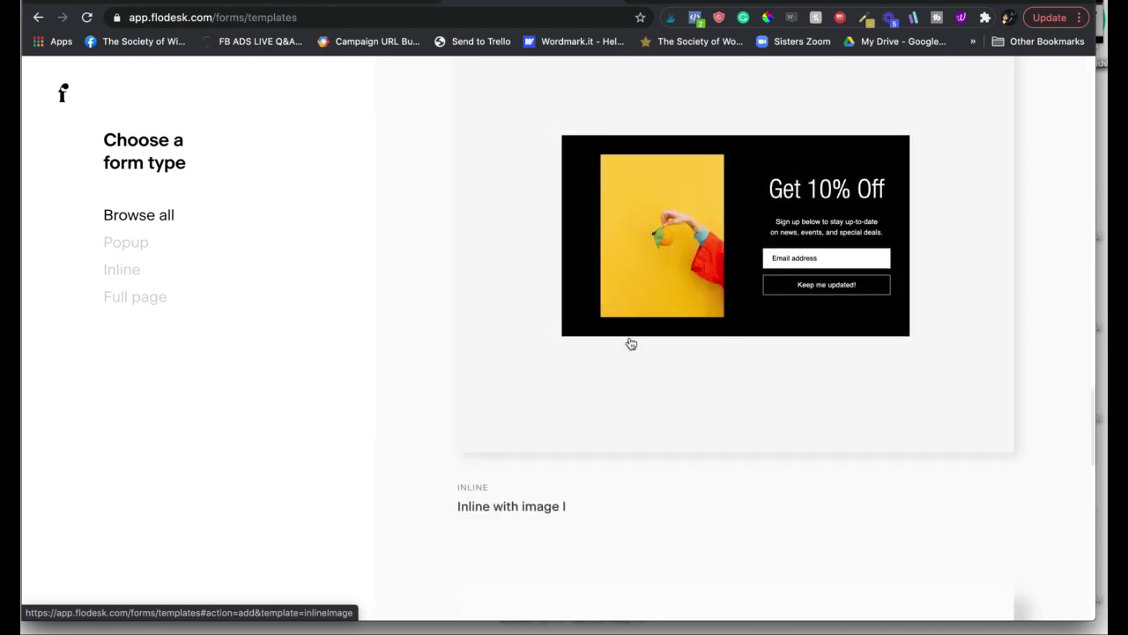
{"action": "scroll", "coordinate": [632, 343], "scroll_direction": "down", "scroll_amount": 10}
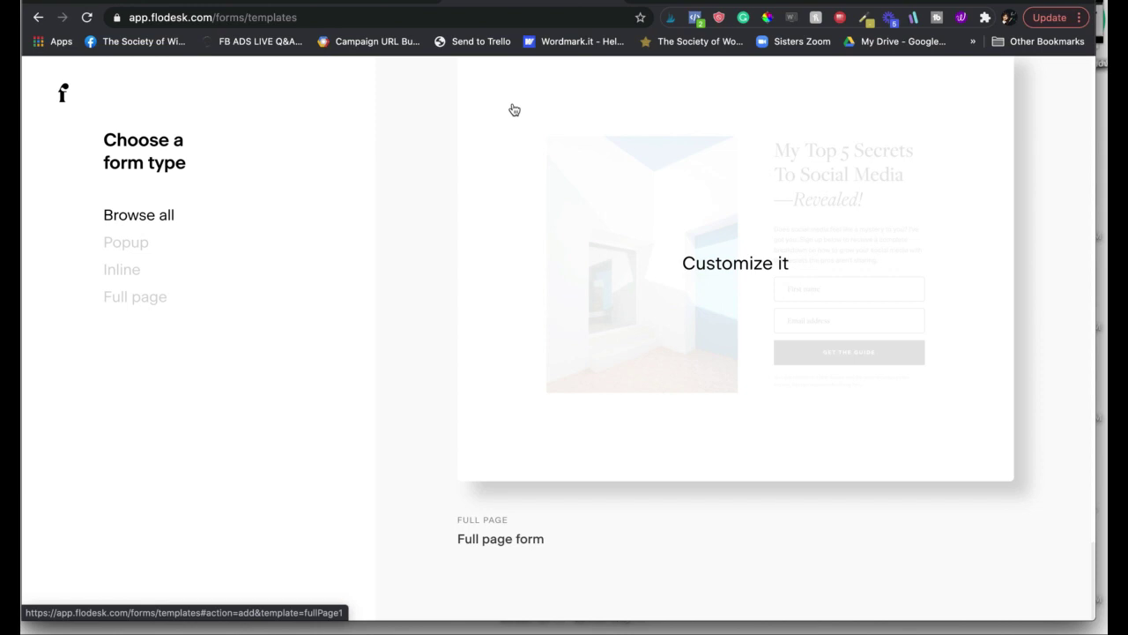
- Return to the forms list, open the Canva Templates 2021 form for editing and display its Subscribe button's style settings
{"action": "scroll", "coordinate": [515, 109], "scroll_direction": "up", "scroll_amount": 1}
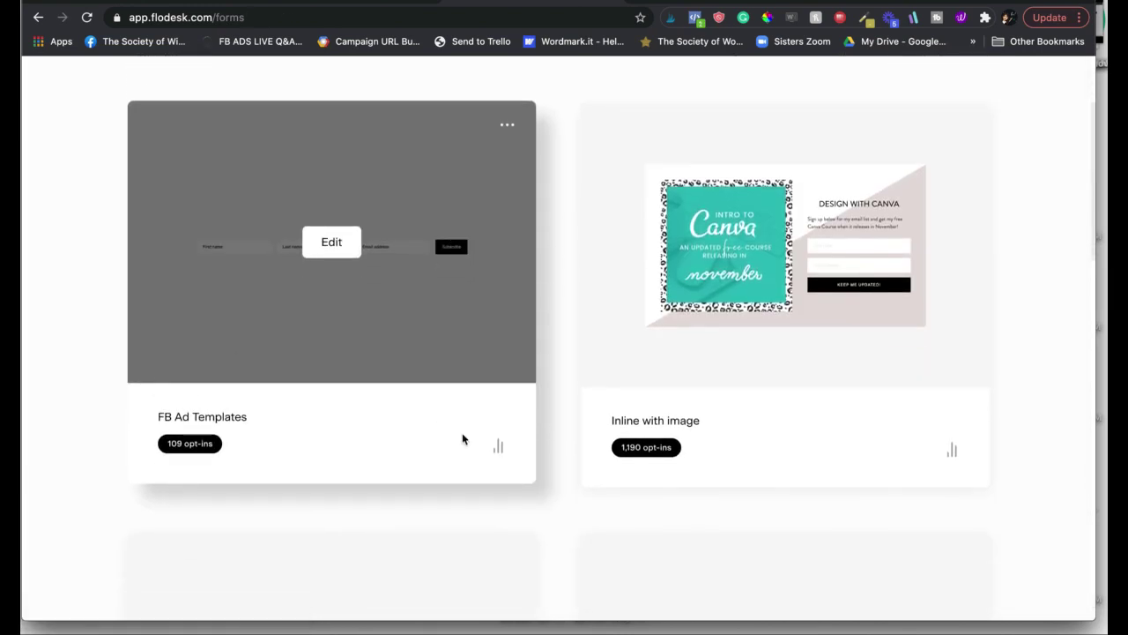
{"action": "scroll", "coordinate": [461, 436], "scroll_direction": "down", "scroll_amount": 5}
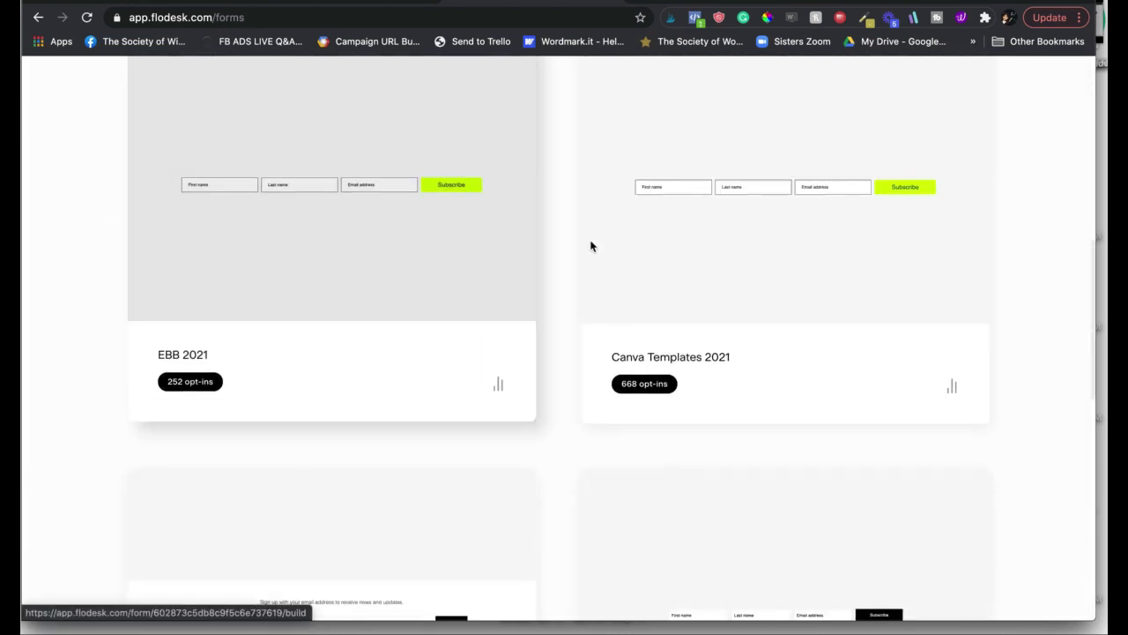
{"action": "mouse_move", "coordinate": [846, 320]}
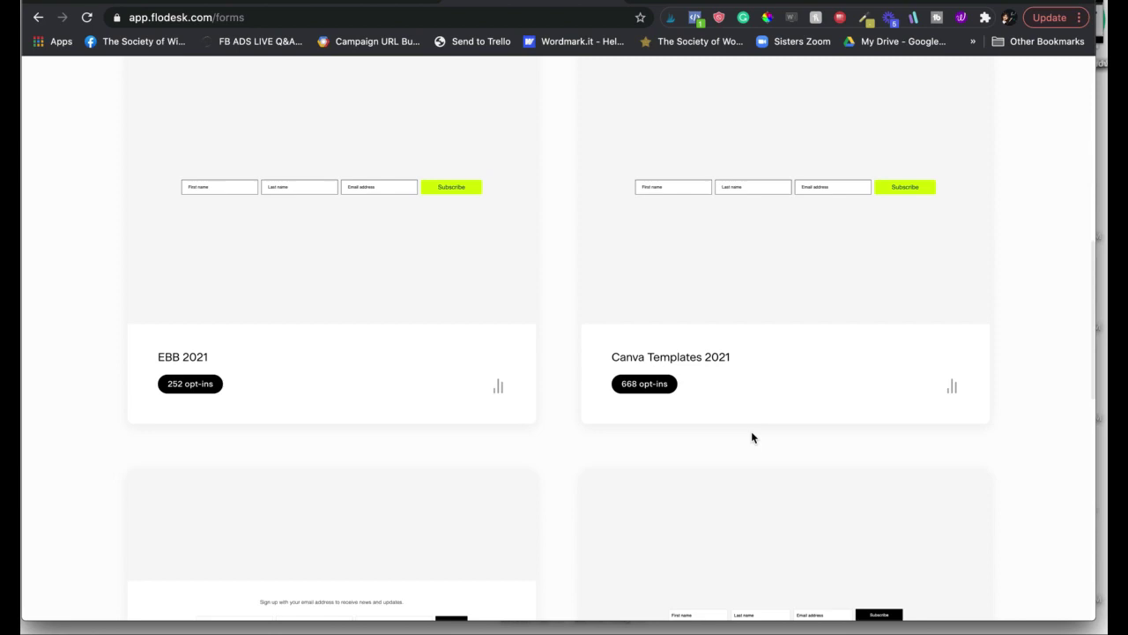
{"action": "mouse_move", "coordinate": [834, 358]}
{"action": "scroll", "coordinate": [834, 358], "scroll_direction": "up", "scroll_amount": 3}
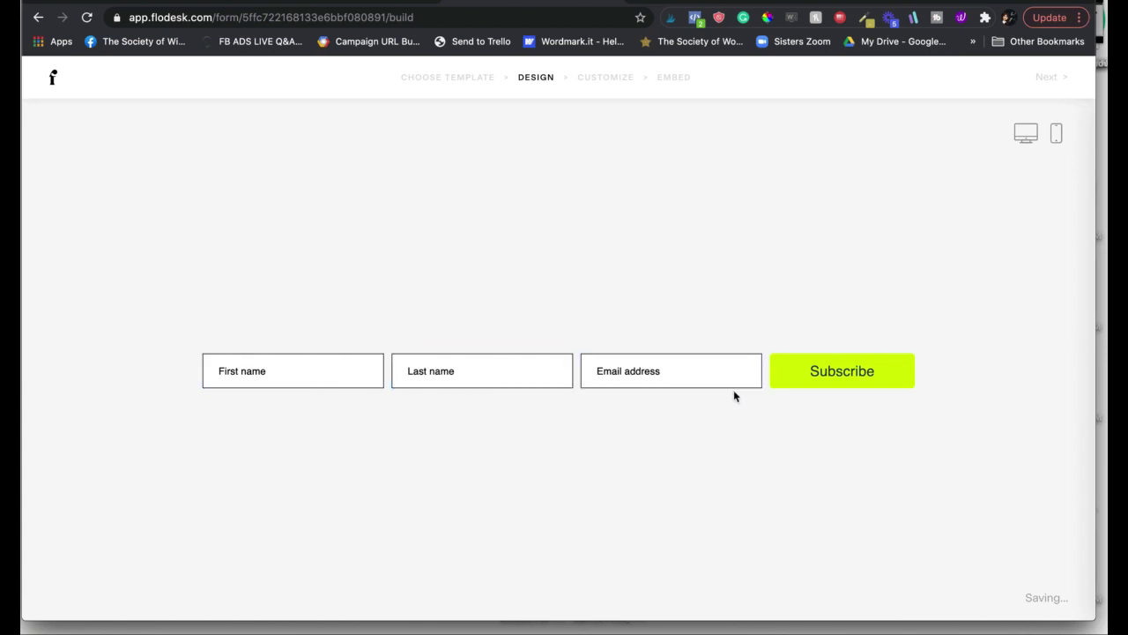
{"action": "left_click", "coordinate": [909, 383]}
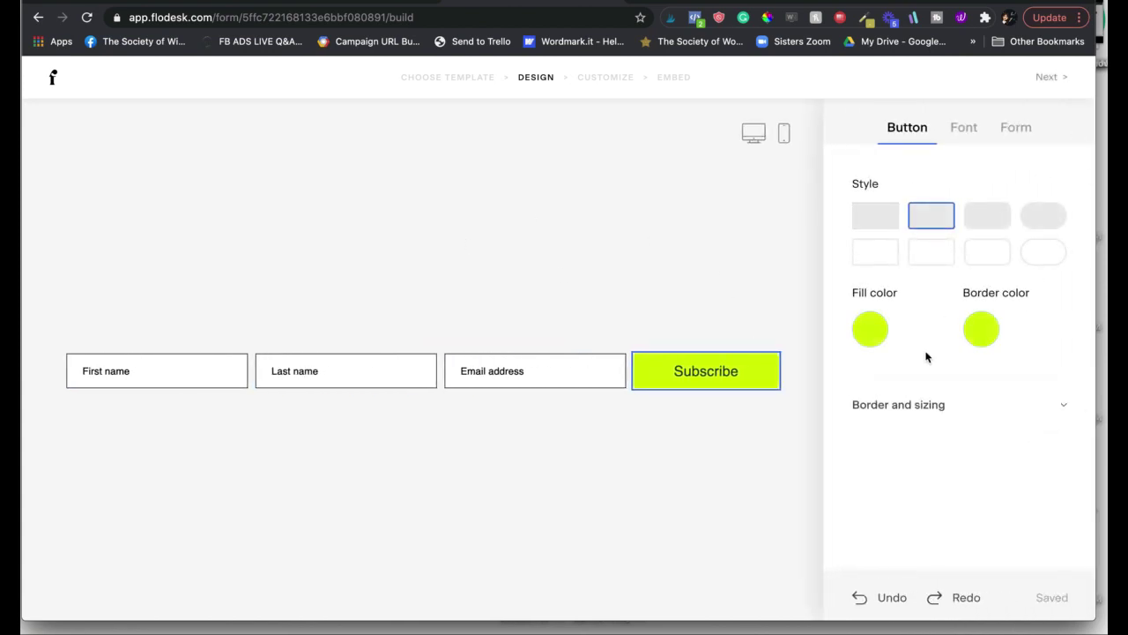
- Update the form with double opt-in off, no opt-in notifications and a redirect to the faves-kit URL after submission
{"action": "left_click", "coordinate": [1042, 78]}
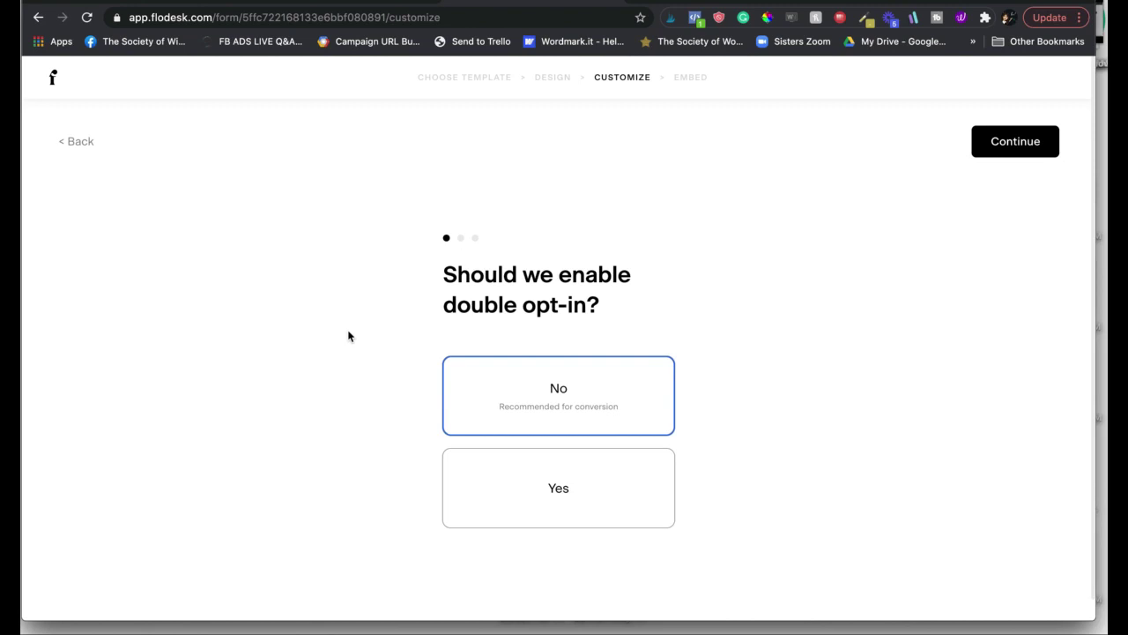
{"action": "left_click", "coordinate": [1013, 149]}
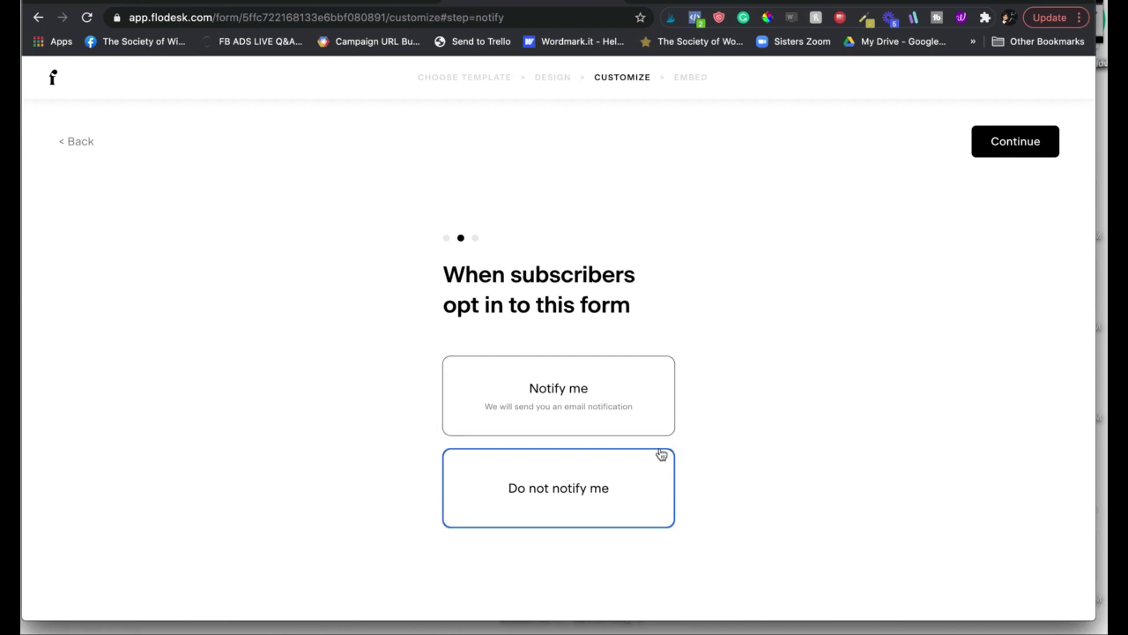
{"action": "left_click", "coordinate": [1021, 141]}
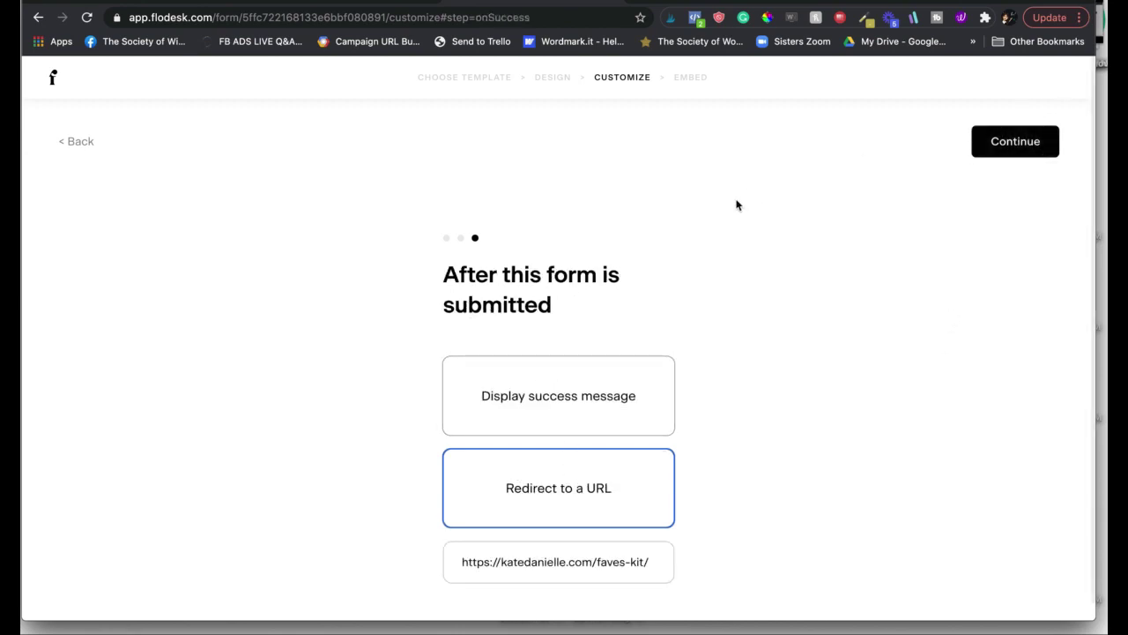
{"action": "scroll", "coordinate": [737, 204], "scroll_direction": "down", "scroll_amount": 1}
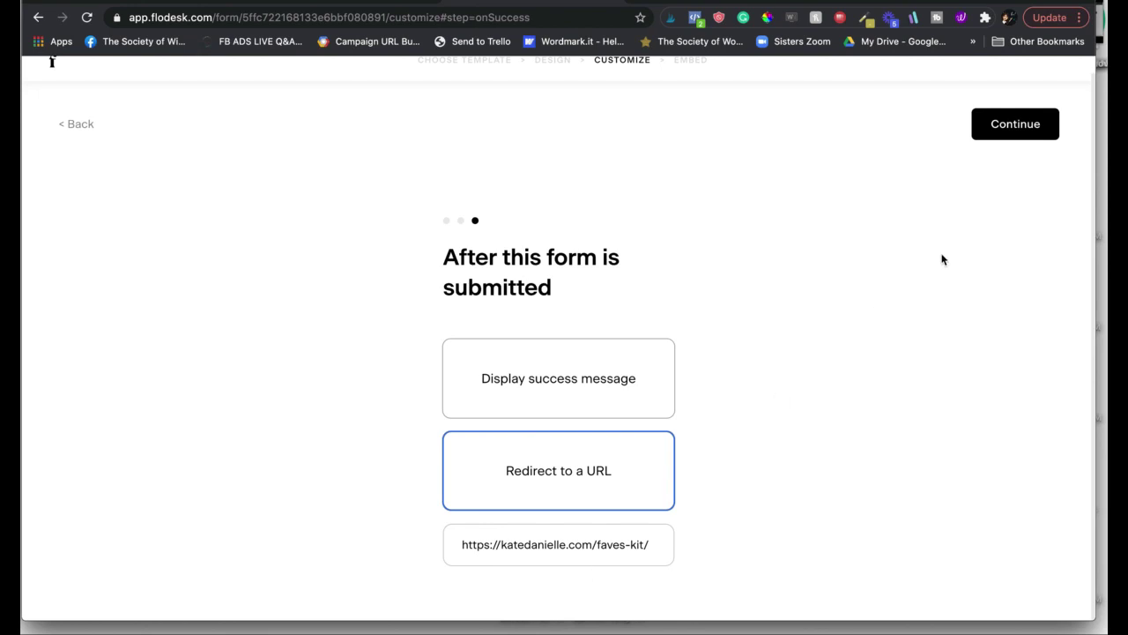
{"action": "left_click", "coordinate": [997, 139]}
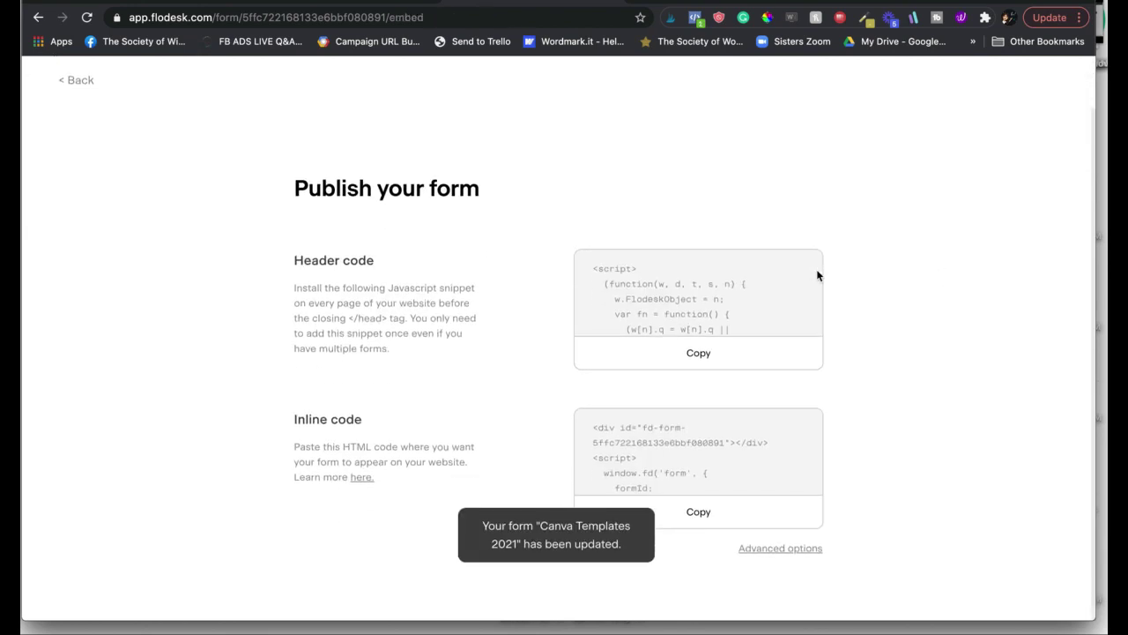
- Examine the form's header code for publishing on a website and go back to the post-submission settings
{"action": "scroll", "coordinate": [766, 282], "scroll_direction": "down", "scroll_amount": 5}
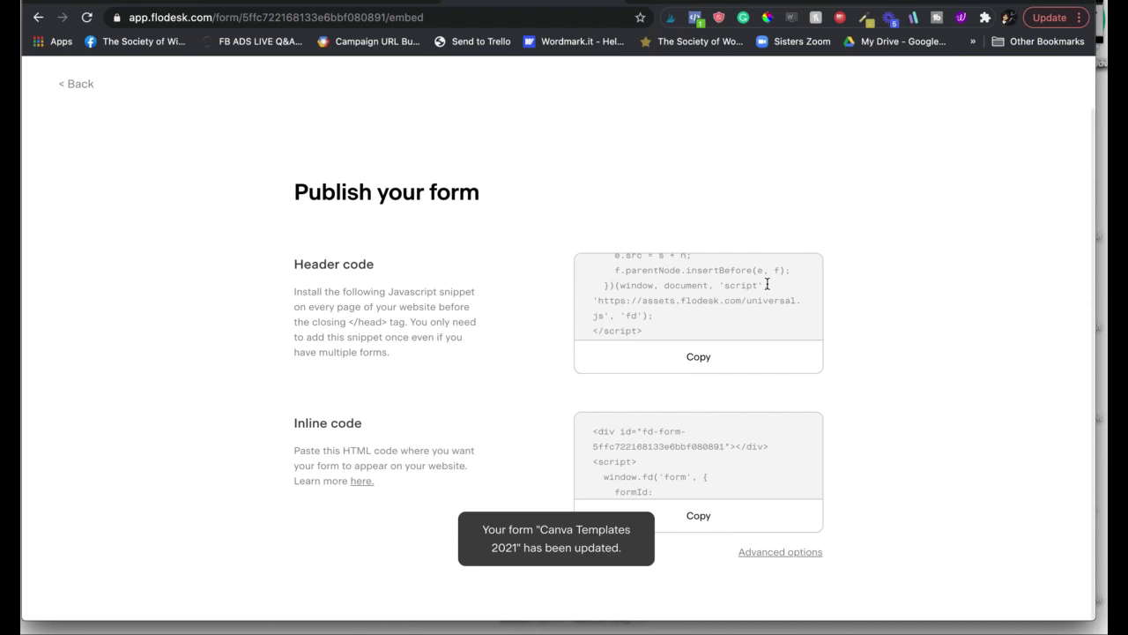
{"action": "scroll", "coordinate": [766, 282], "scroll_direction": "up", "scroll_amount": 5}
{"action": "left_click", "coordinate": [76, 139]}
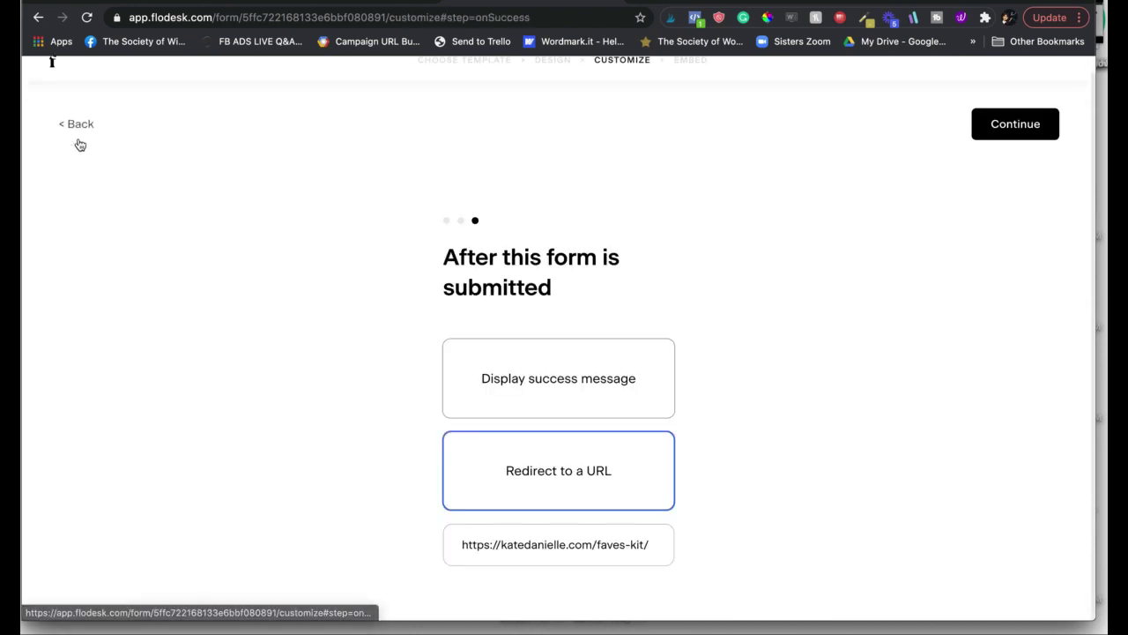
- Return to the forms list, check the segment assigned to the Canva Templates 2021 form and close the dialog without saving
{"action": "left_click", "coordinate": [51, 64]}
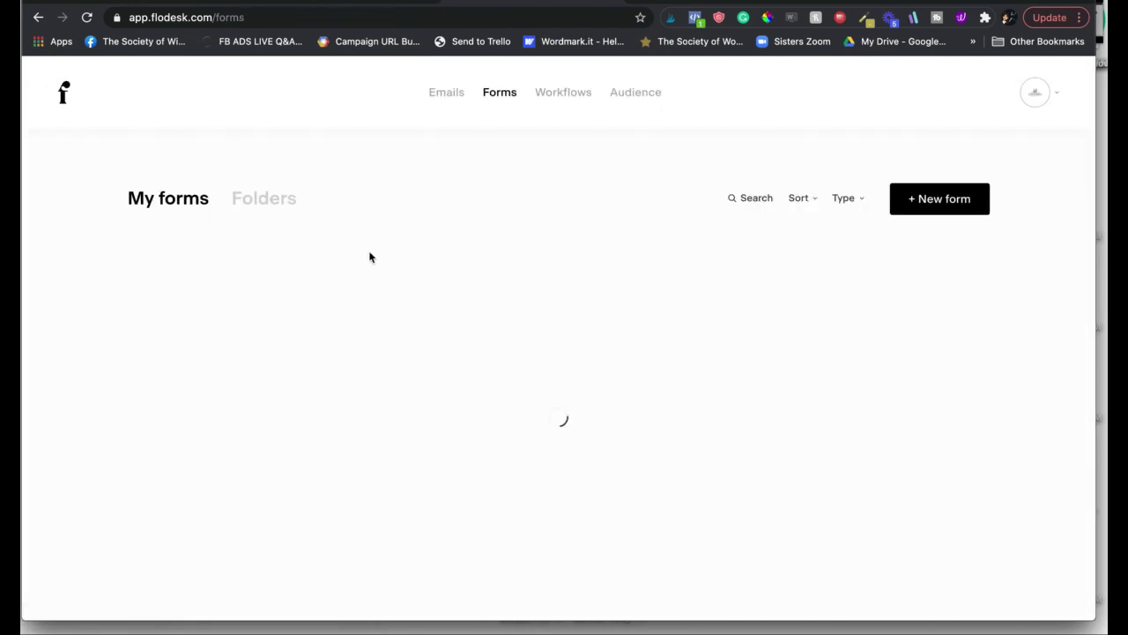
{"action": "scroll", "coordinate": [547, 323], "scroll_direction": "down", "scroll_amount": 10}
{"action": "scroll", "coordinate": [547, 323], "scroll_direction": "up", "scroll_amount": 4}
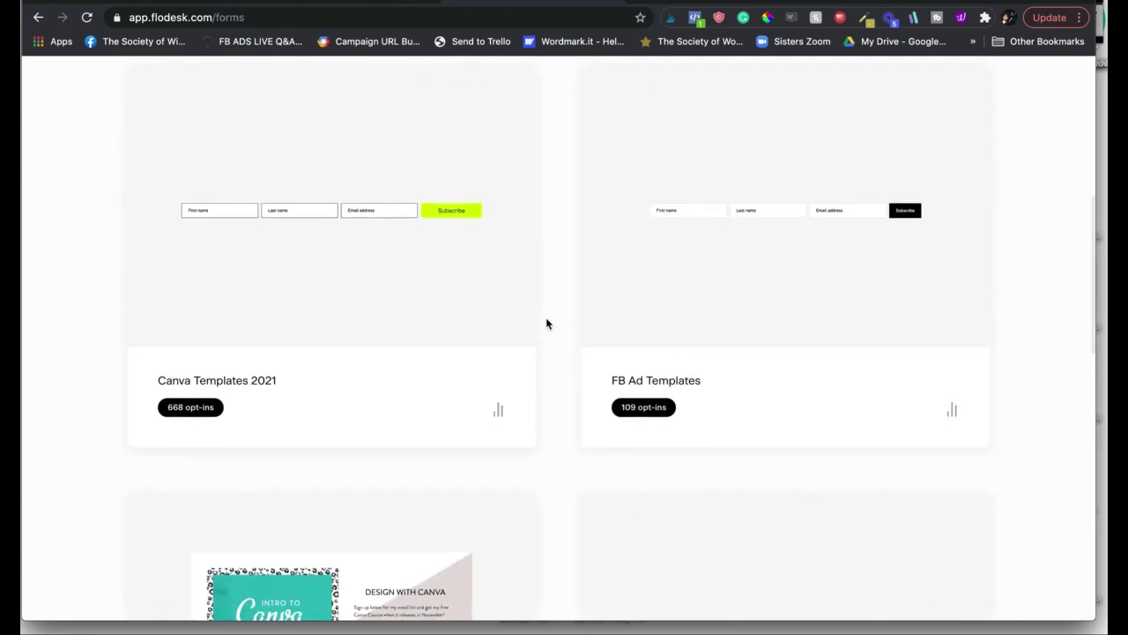
{"action": "scroll", "coordinate": [546, 323], "scroll_direction": "up", "scroll_amount": 3}
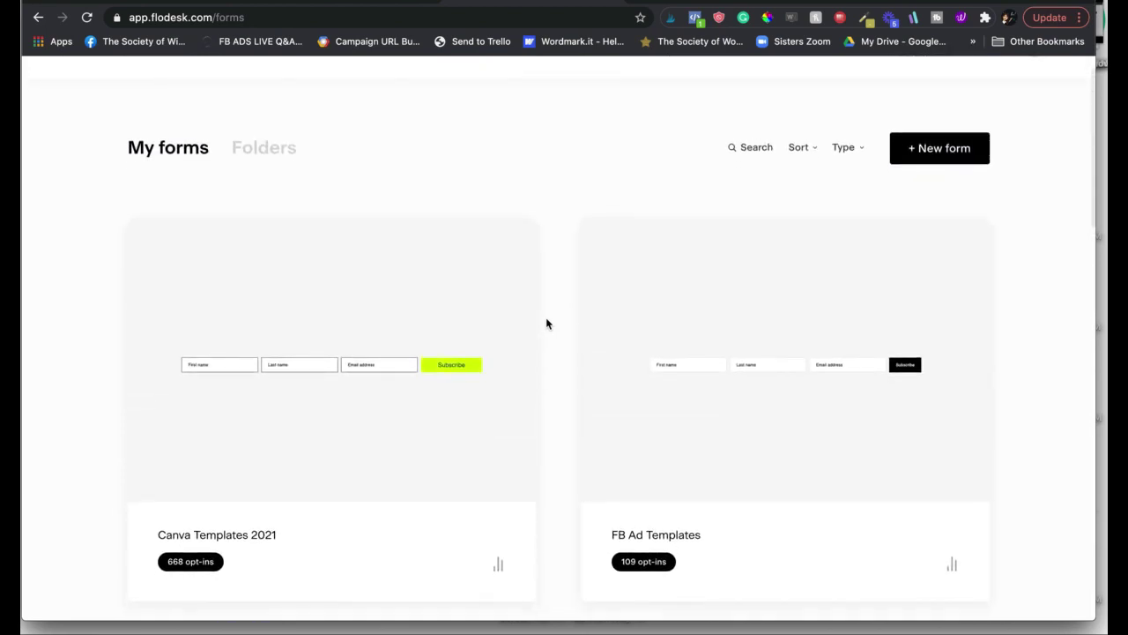
{"action": "left_click", "coordinate": [508, 238]}
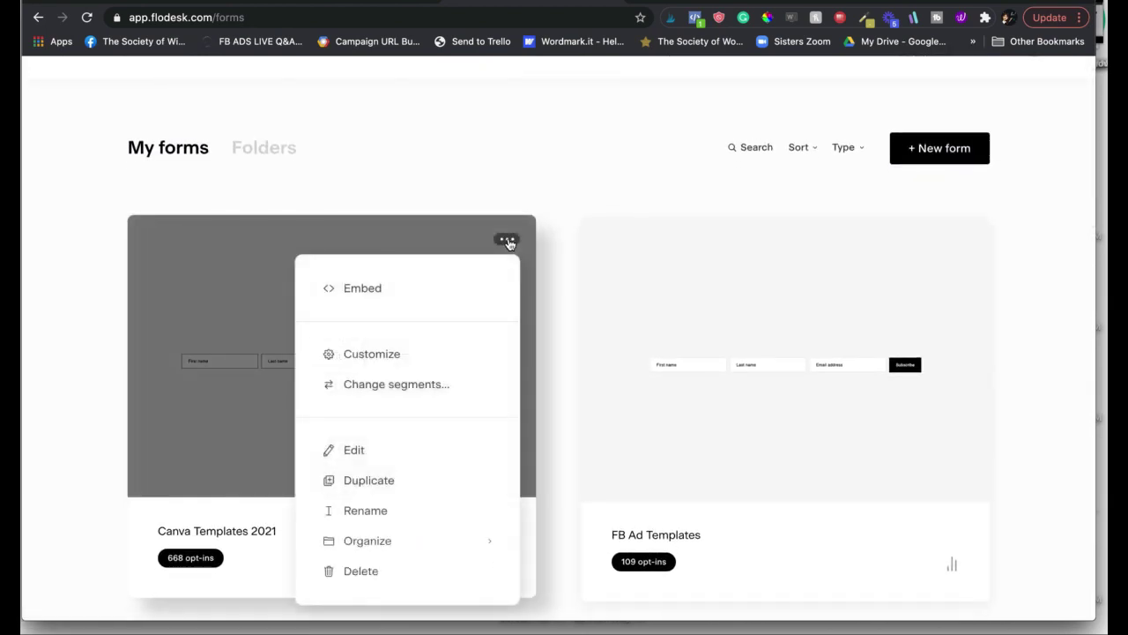
{"action": "left_click", "coordinate": [428, 386]}
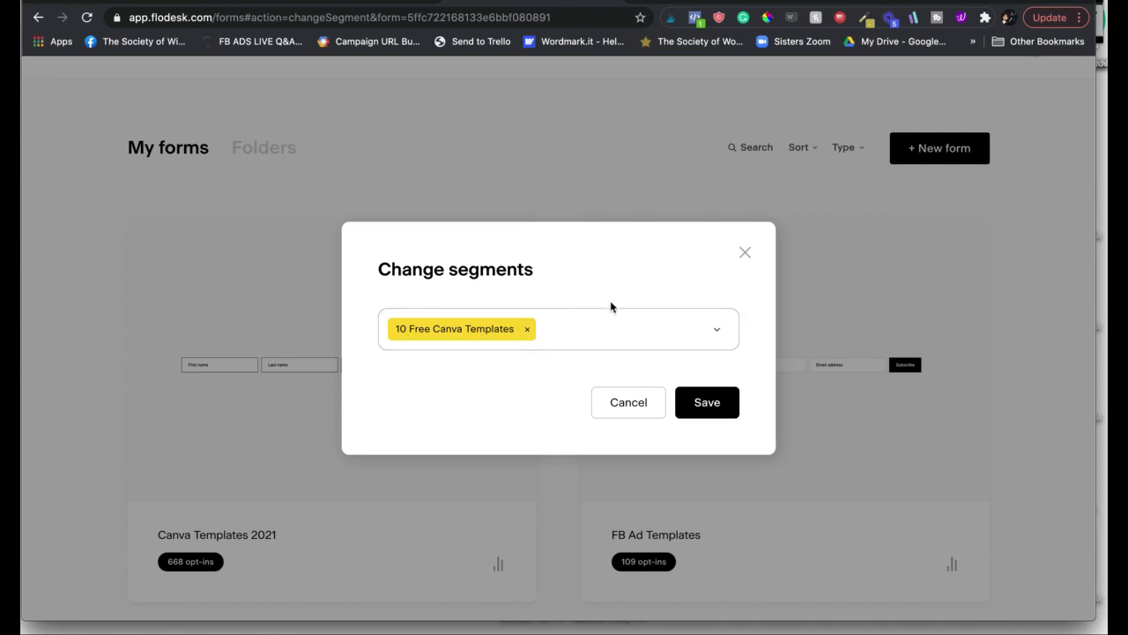
{"action": "left_click", "coordinate": [745, 255]}
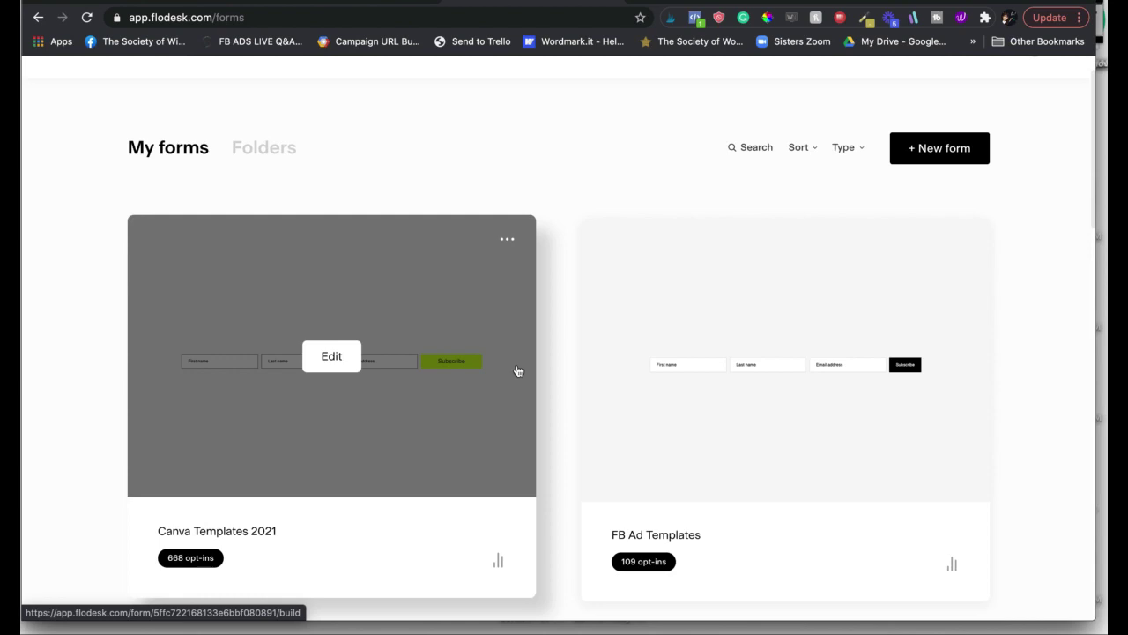
- Switch to the workflows area and open the detailed report of the Canva Templates 2021 workflow
{"action": "scroll", "coordinate": [518, 370], "scroll_direction": "down", "scroll_amount": 3}
{"action": "scroll", "coordinate": [518, 371], "scroll_direction": "up", "scroll_amount": 4}
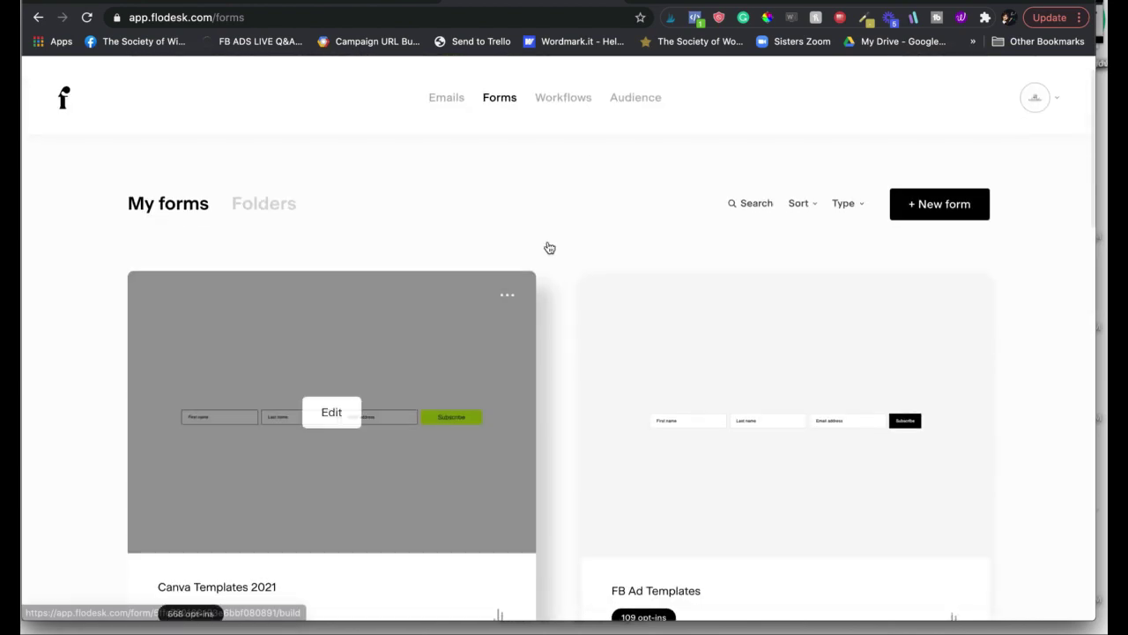
{"action": "left_click", "coordinate": [573, 97]}
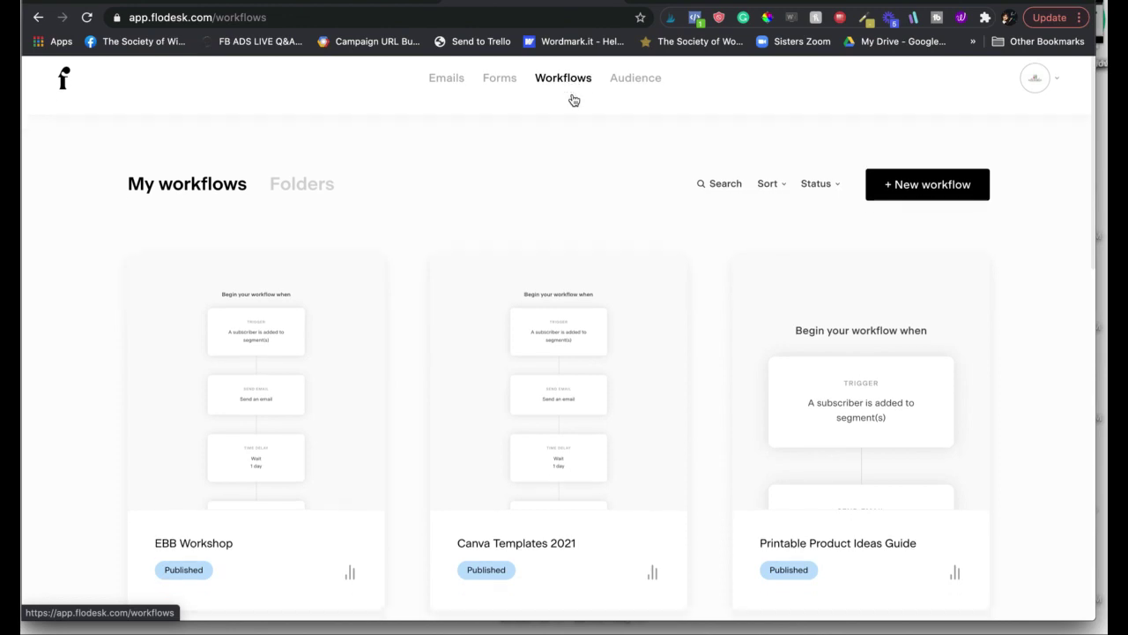
{"action": "scroll", "coordinate": [605, 376], "scroll_direction": "down", "scroll_amount": 3}
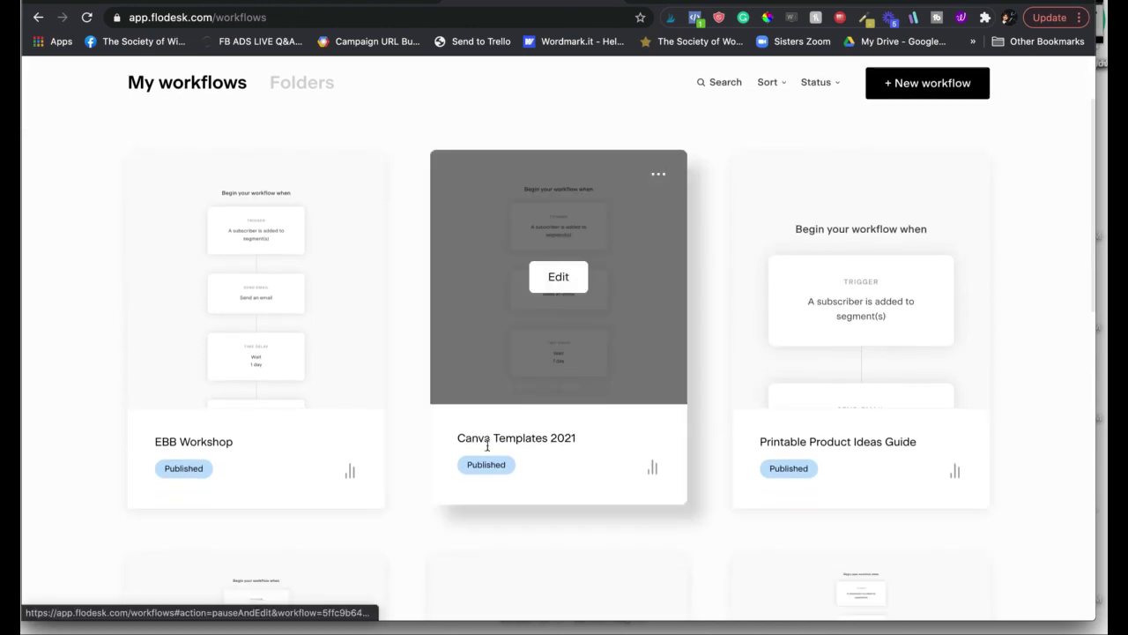
{"action": "left_click", "coordinate": [652, 469]}
{"action": "left_click", "coordinate": [580, 431]}
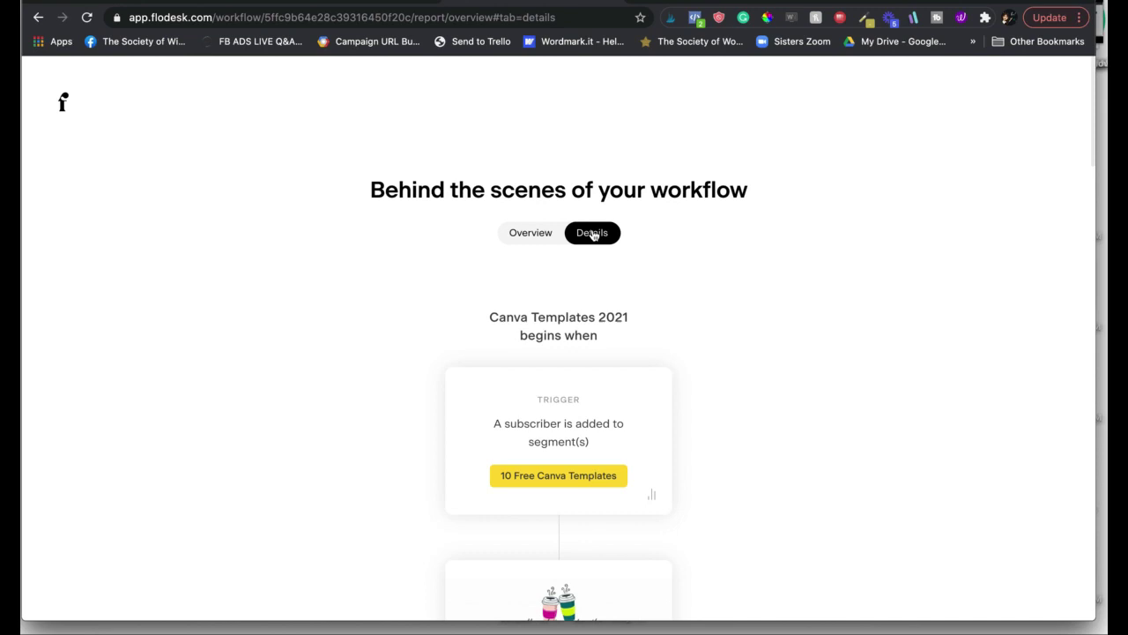
- Examine the workflow's sequence from the segment trigger through its emails and time delays to the Yes/No condition branches
{"action": "scroll", "coordinate": [594, 235], "scroll_direction": "down", "scroll_amount": 1}
{"action": "scroll", "coordinate": [594, 234], "scroll_direction": "down", "scroll_amount": 2}
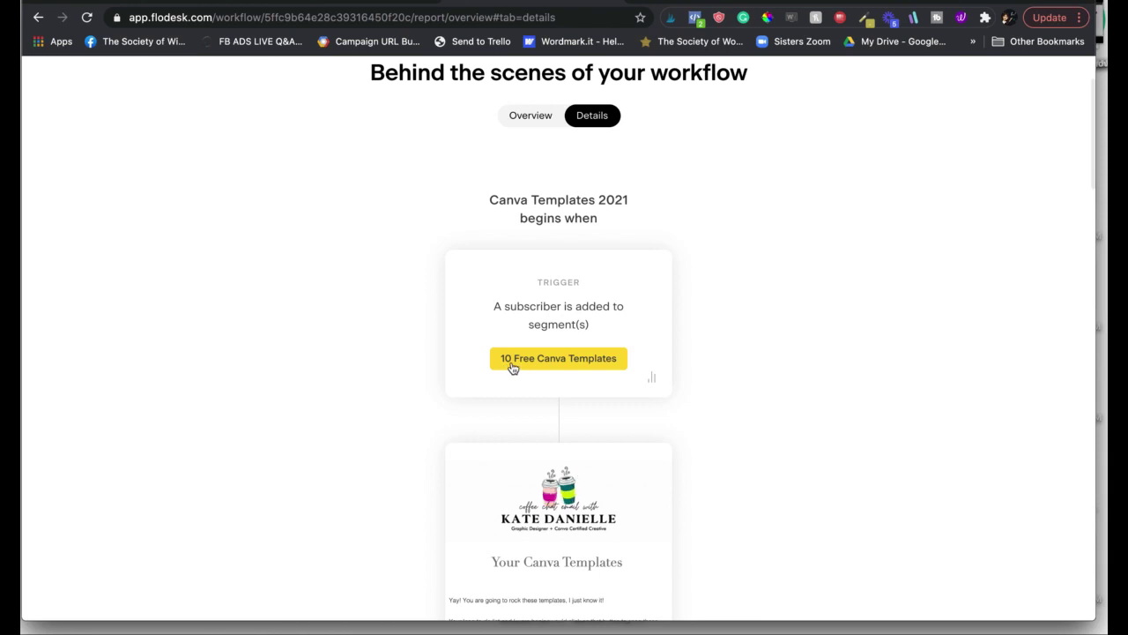
{"action": "scroll", "coordinate": [514, 369], "scroll_direction": "down", "scroll_amount": 3}
{"action": "scroll", "coordinate": [514, 369], "scroll_direction": "down", "scroll_amount": 4}
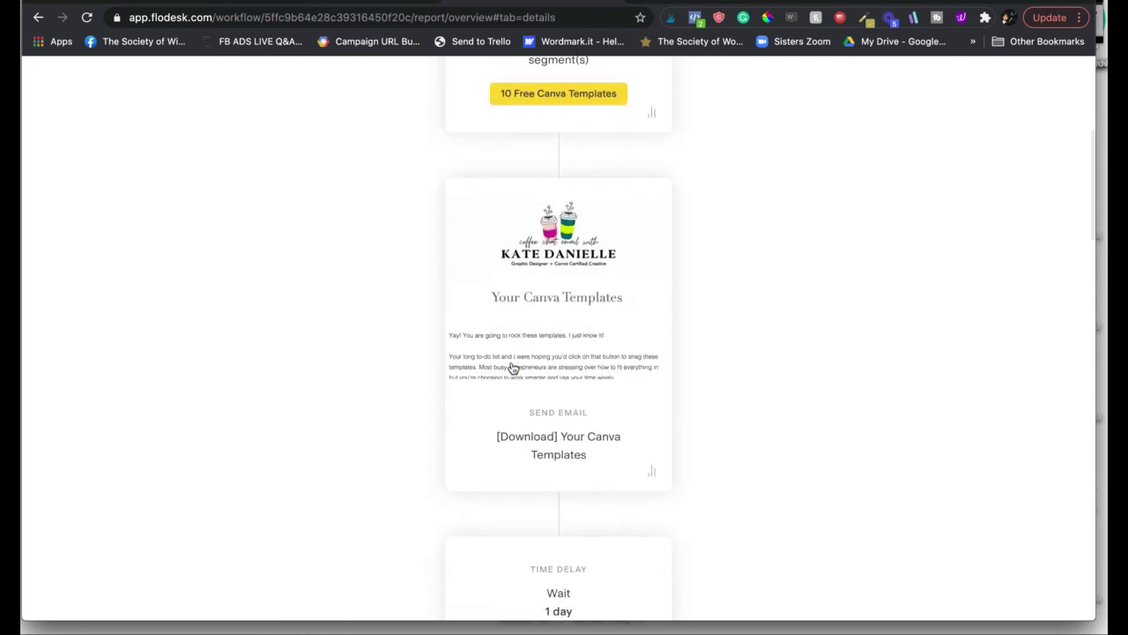
{"action": "scroll", "coordinate": [514, 368], "scroll_direction": "down", "scroll_amount": 1}
{"action": "scroll", "coordinate": [513, 368], "scroll_direction": "down", "scroll_amount": 5}
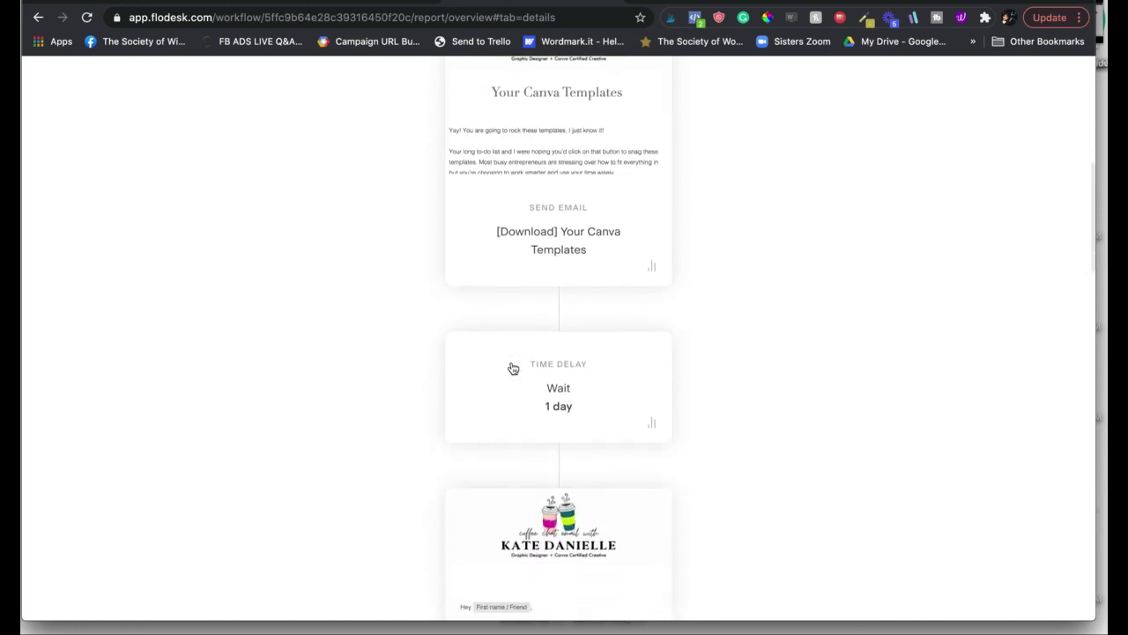
{"action": "scroll", "coordinate": [513, 369], "scroll_direction": "down", "scroll_amount": 10}
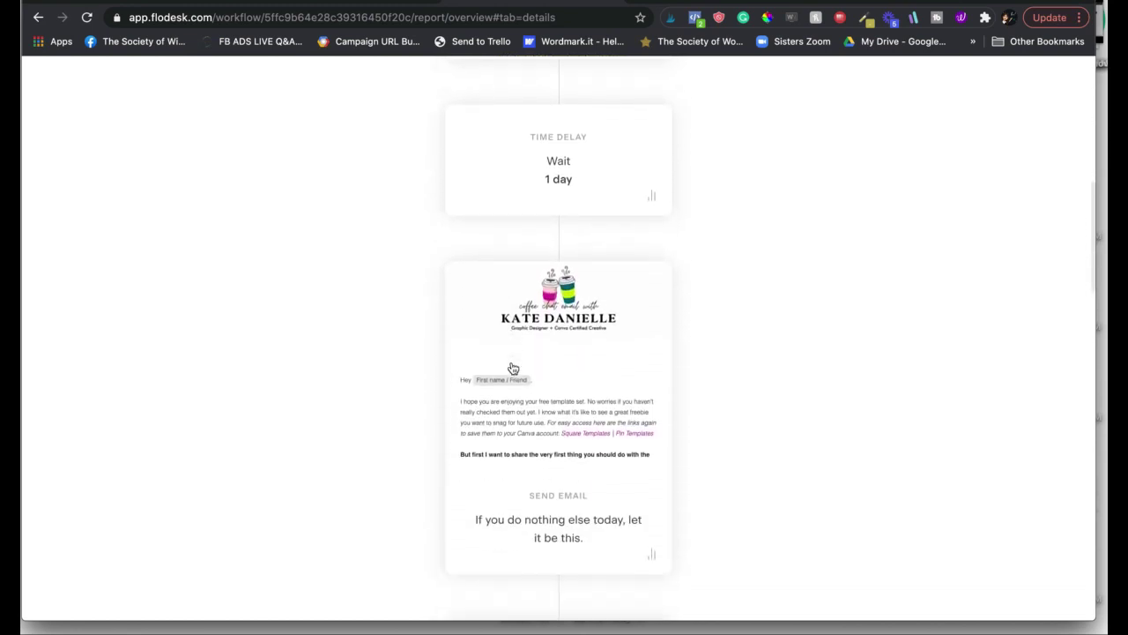
{"action": "scroll", "coordinate": [515, 376], "scroll_direction": "down", "scroll_amount": 5}
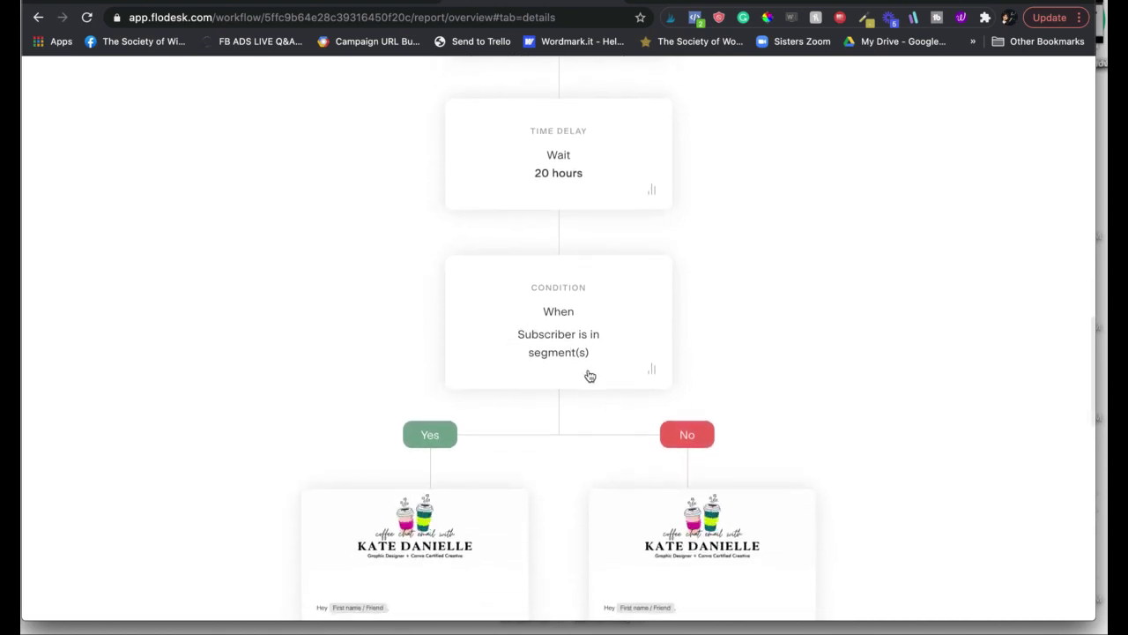
{"action": "scroll", "coordinate": [588, 376], "scroll_direction": "down", "scroll_amount": 2}
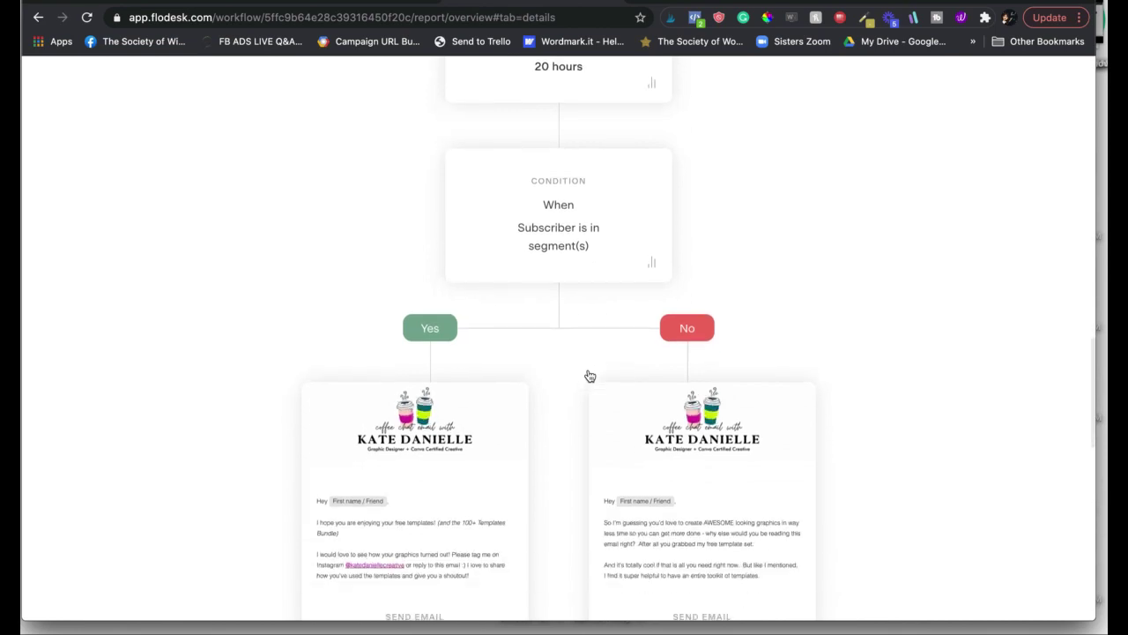
- Examine the emails, time delay and segment action that follow the workflow's Yes and No condition branches
{"action": "scroll", "coordinate": [355, 496], "scroll_direction": "down", "scroll_amount": 2}
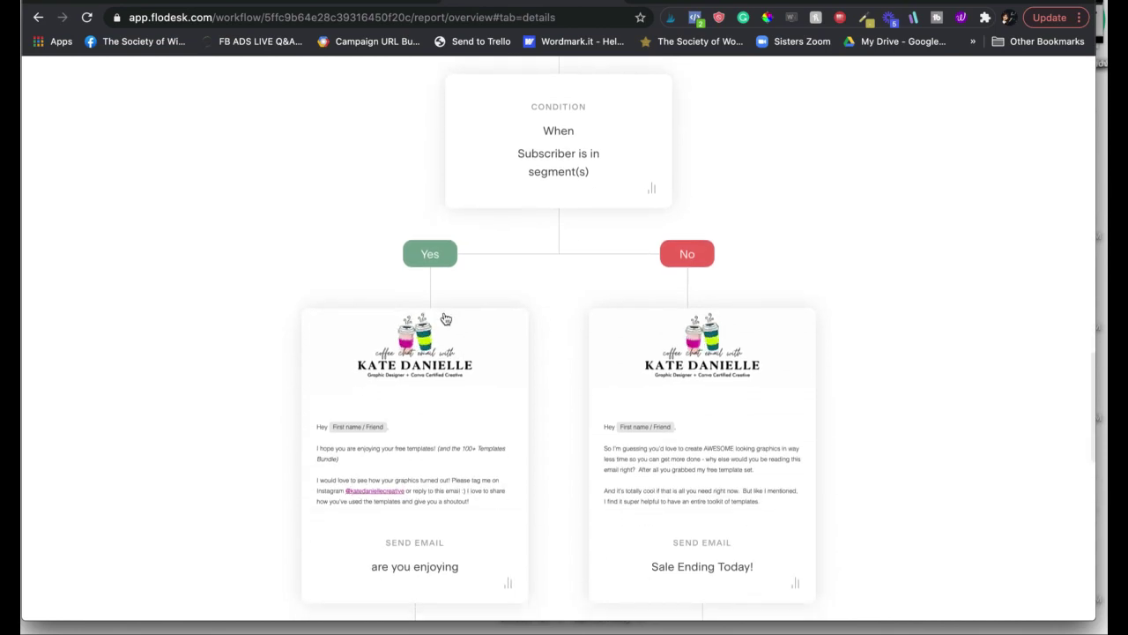
{"action": "scroll", "coordinate": [327, 448], "scroll_direction": "down", "scroll_amount": 3}
{"action": "scroll", "coordinate": [327, 448], "scroll_direction": "up", "scroll_amount": 1}
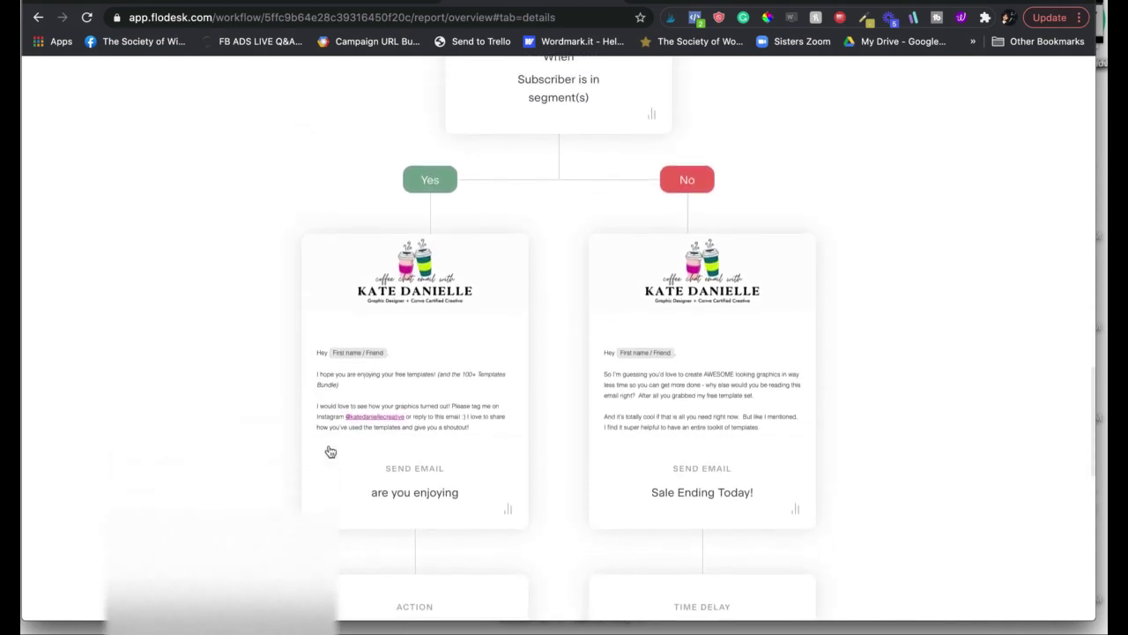
{"action": "scroll", "coordinate": [644, 393], "scroll_direction": "down", "scroll_amount": 2}
{"action": "scroll", "coordinate": [645, 393], "scroll_direction": "down", "scroll_amount": 15}
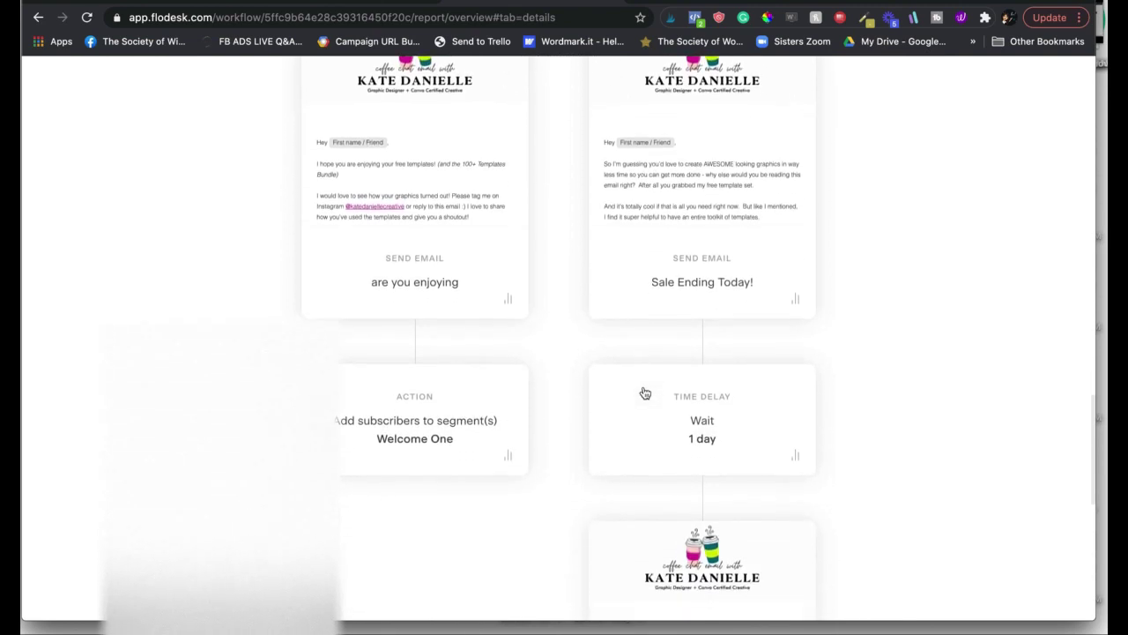
{"action": "scroll", "coordinate": [644, 393], "scroll_direction": "up", "scroll_amount": 7}
{"action": "scroll", "coordinate": [645, 393], "scroll_direction": "up", "scroll_amount": 10}
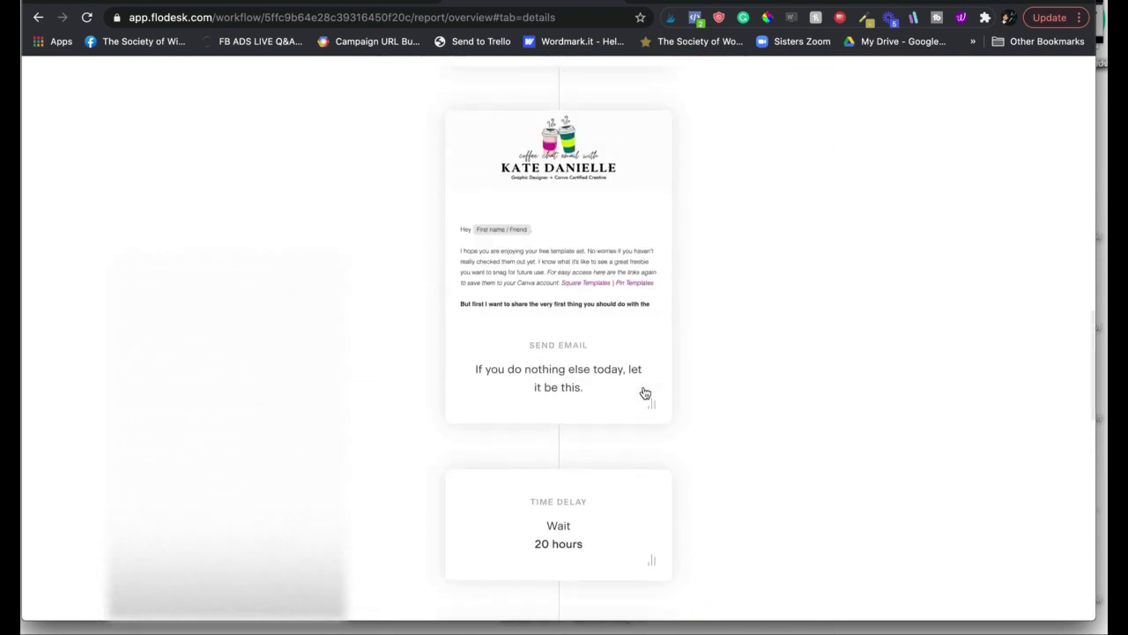
- Leave the workflow report, switch to the audience area and show the segments
{"action": "left_click", "coordinate": [564, 90]}
{"action": "left_click", "coordinate": [637, 94]}
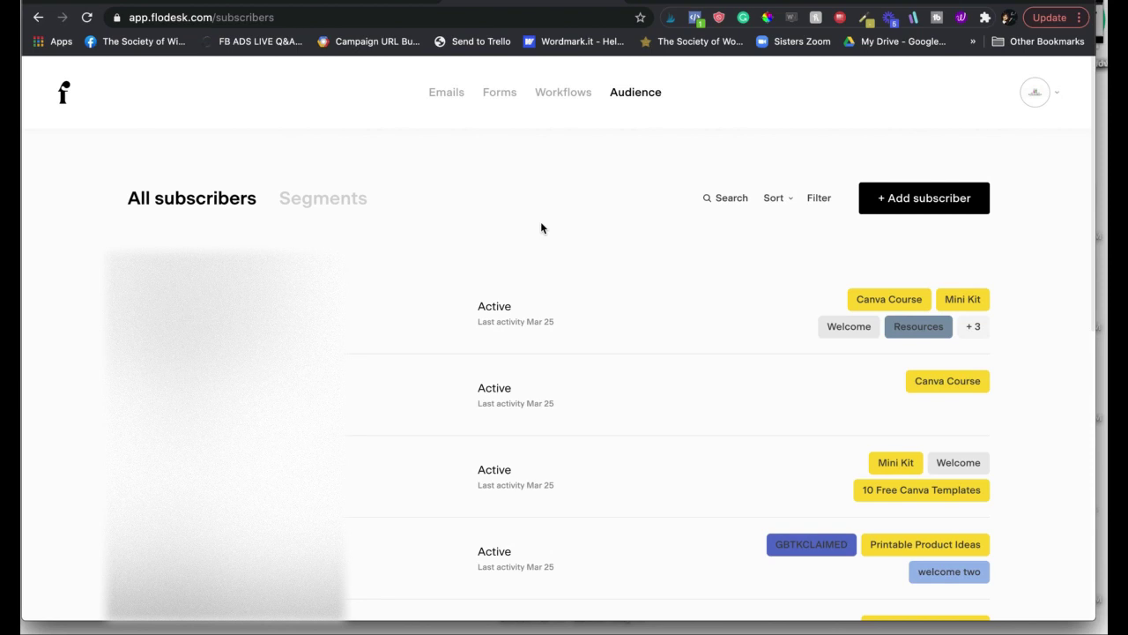
{"action": "left_click", "coordinate": [322, 204]}
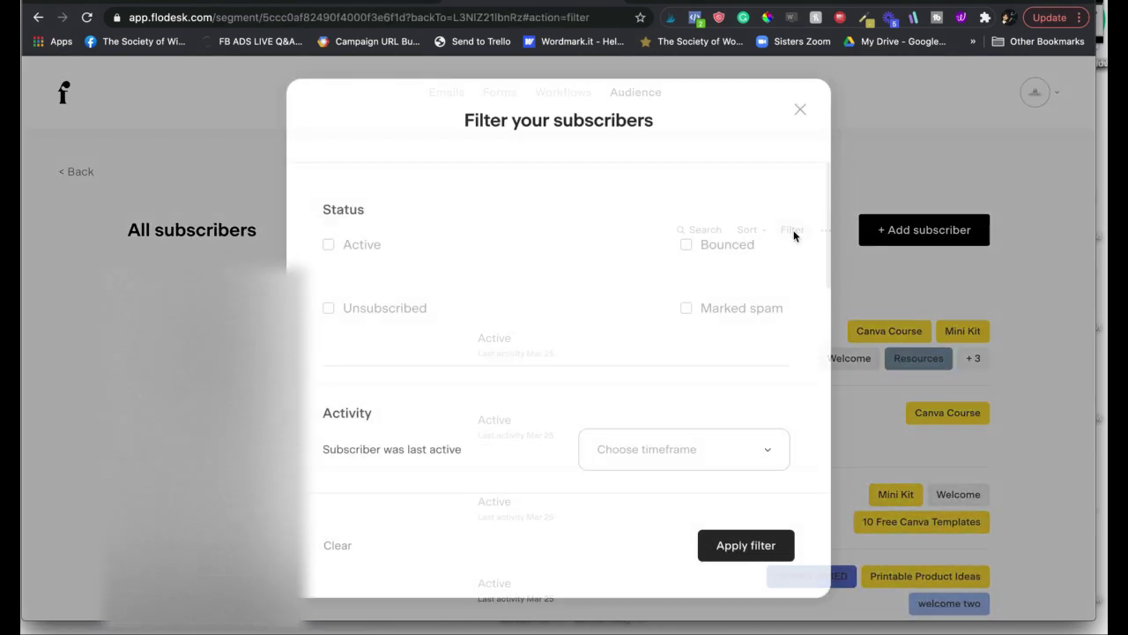
- Filter the All subscribers segment by Unsubscribed status and return to the segments list
{"action": "left_click", "coordinate": [420, 315]}
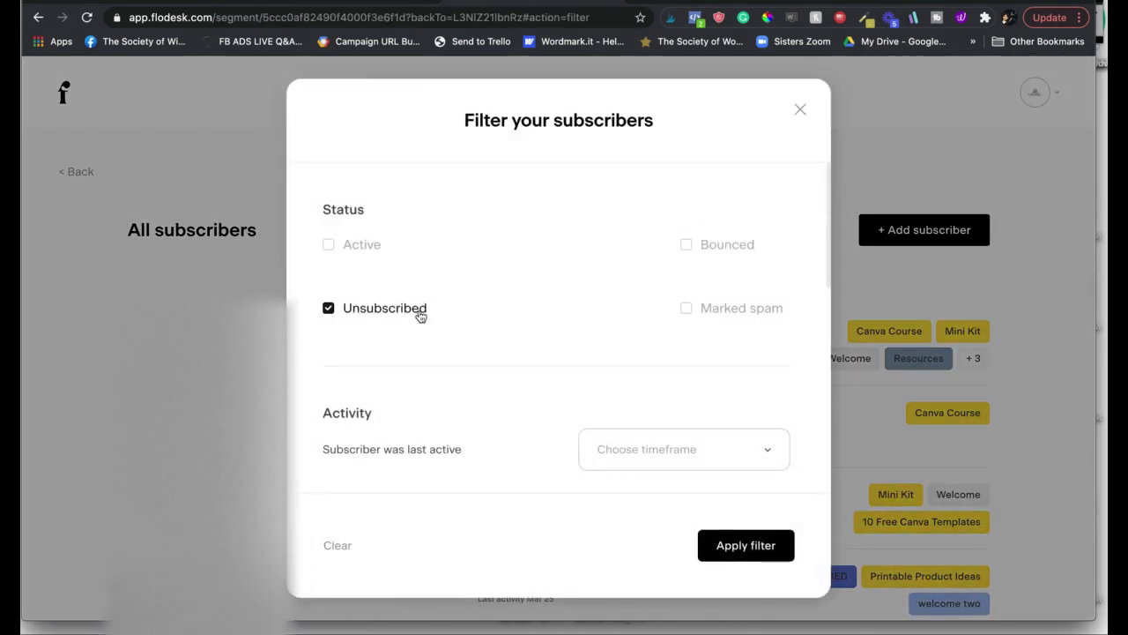
{"action": "left_click", "coordinate": [729, 549]}
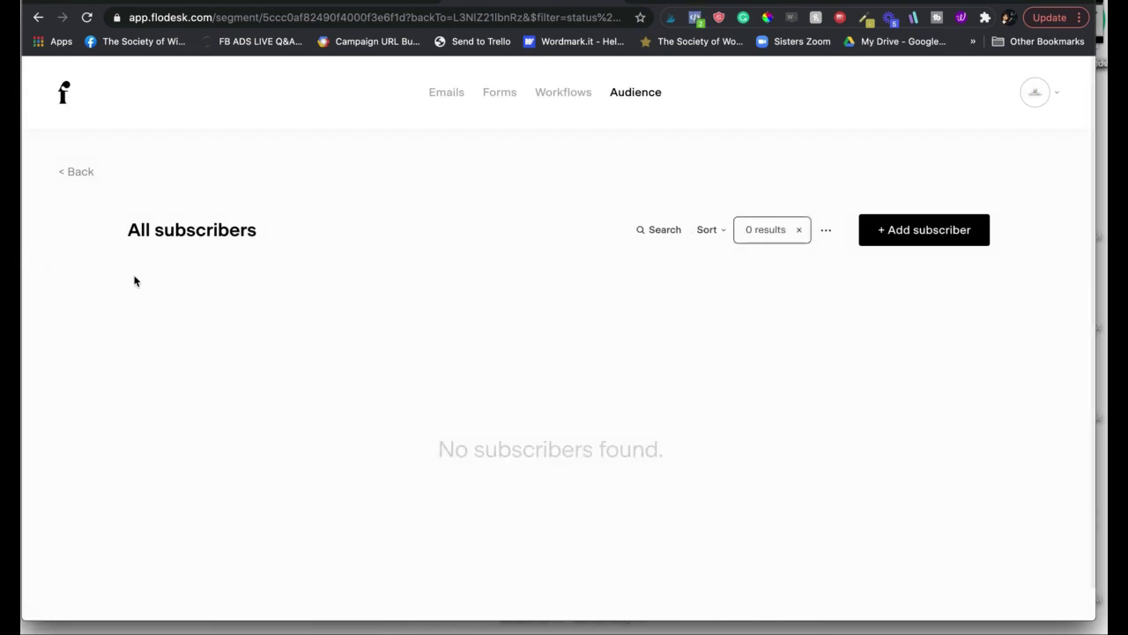
{"action": "left_click", "coordinate": [68, 171]}
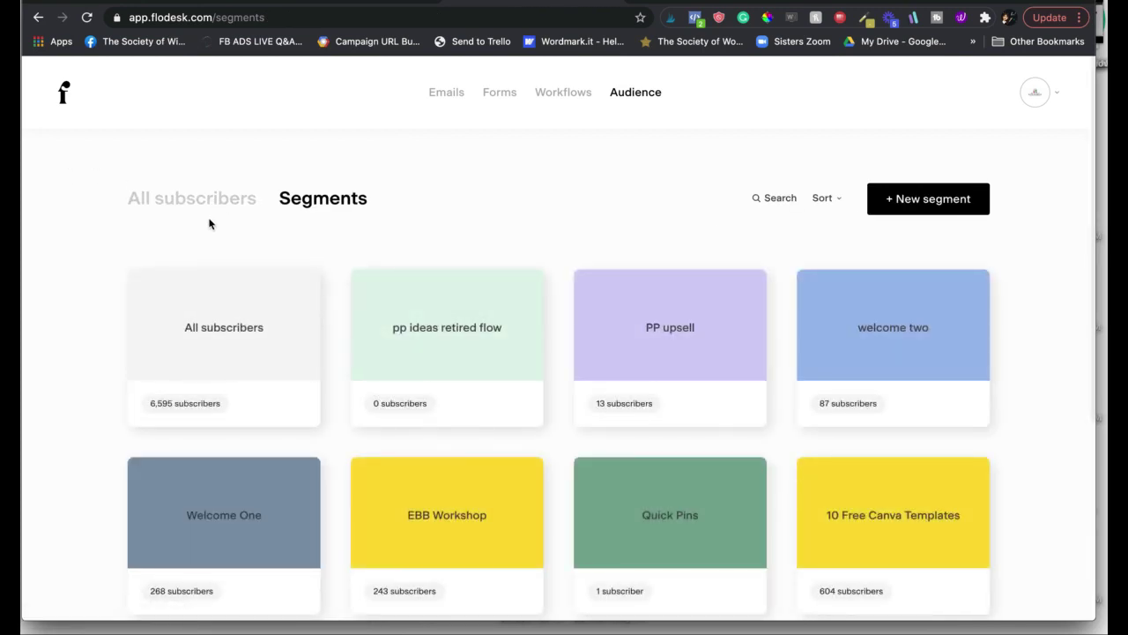
- Review the segment cards and the subscriber count on each one
{"action": "mouse_move", "coordinate": [193, 324]}
{"action": "scroll", "coordinate": [544, 433], "scroll_direction": "down", "scroll_amount": 3}
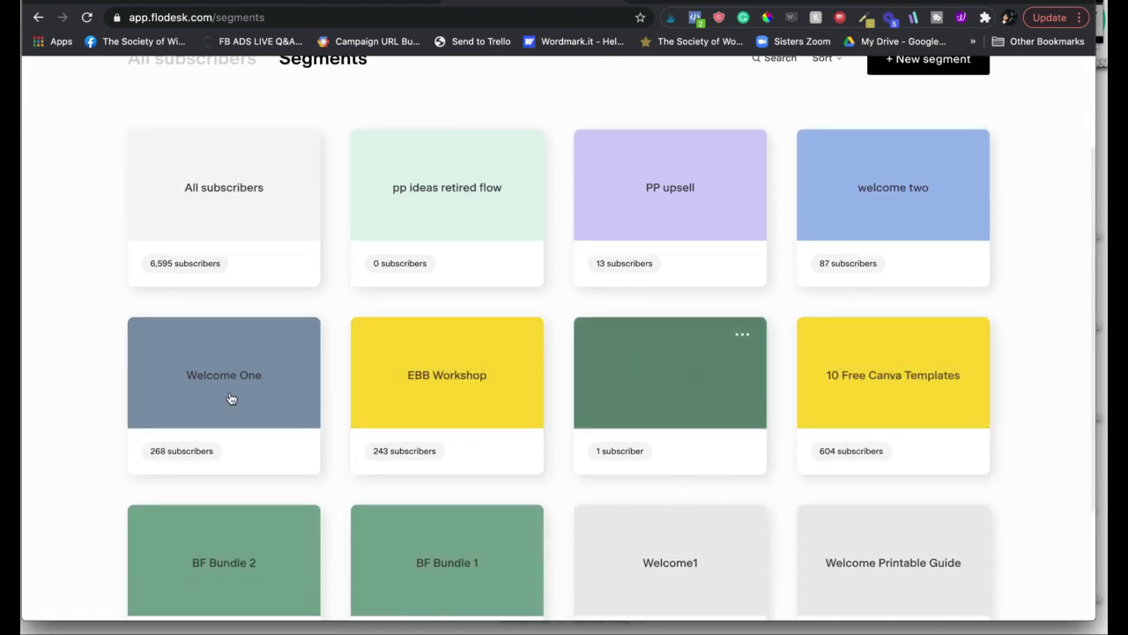
{"action": "mouse_move", "coordinate": [811, 468]}
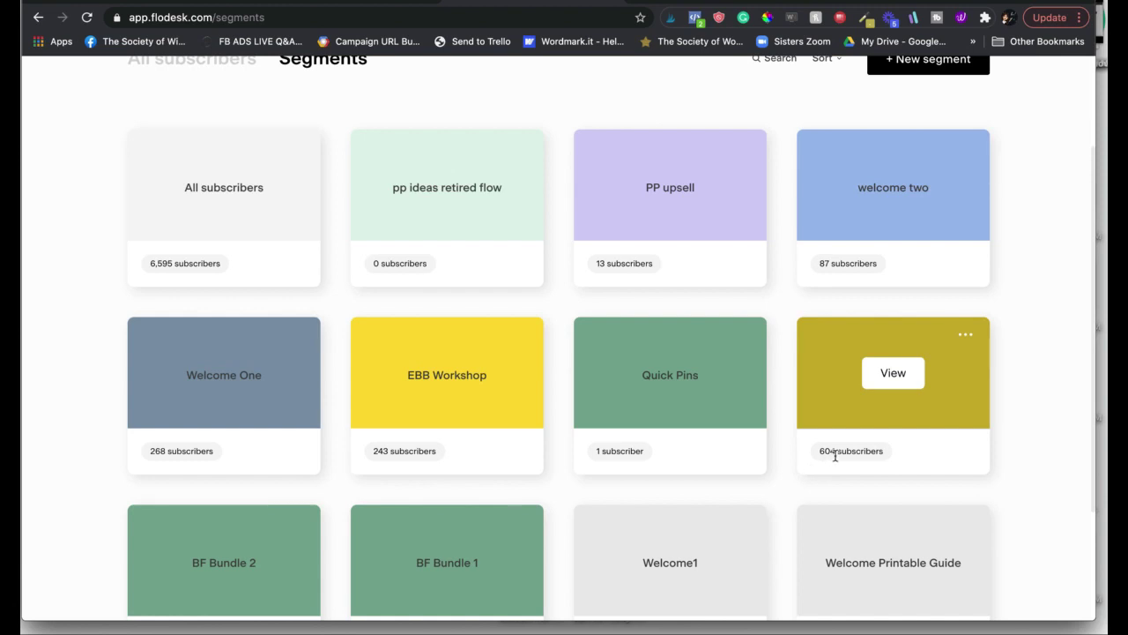
{"action": "scroll", "coordinate": [520, 100], "scroll_direction": "up", "scroll_amount": 3}
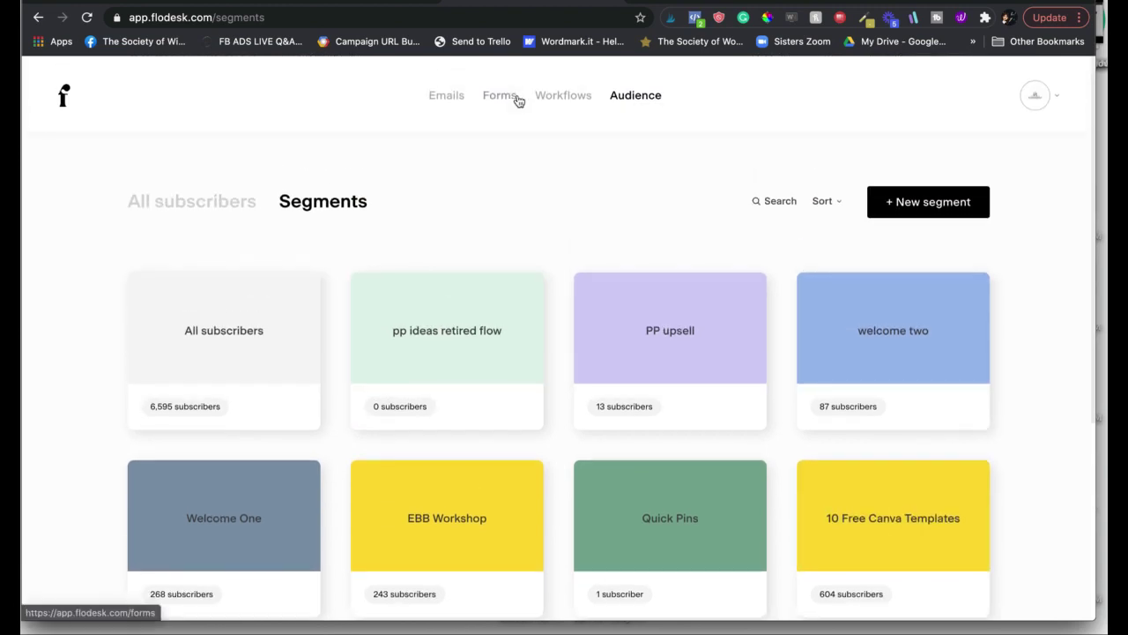
- Switch to the forms area, check the opt-in statistics of the Canva Templates 2021 form and close them
{"action": "left_click", "coordinate": [511, 100]}
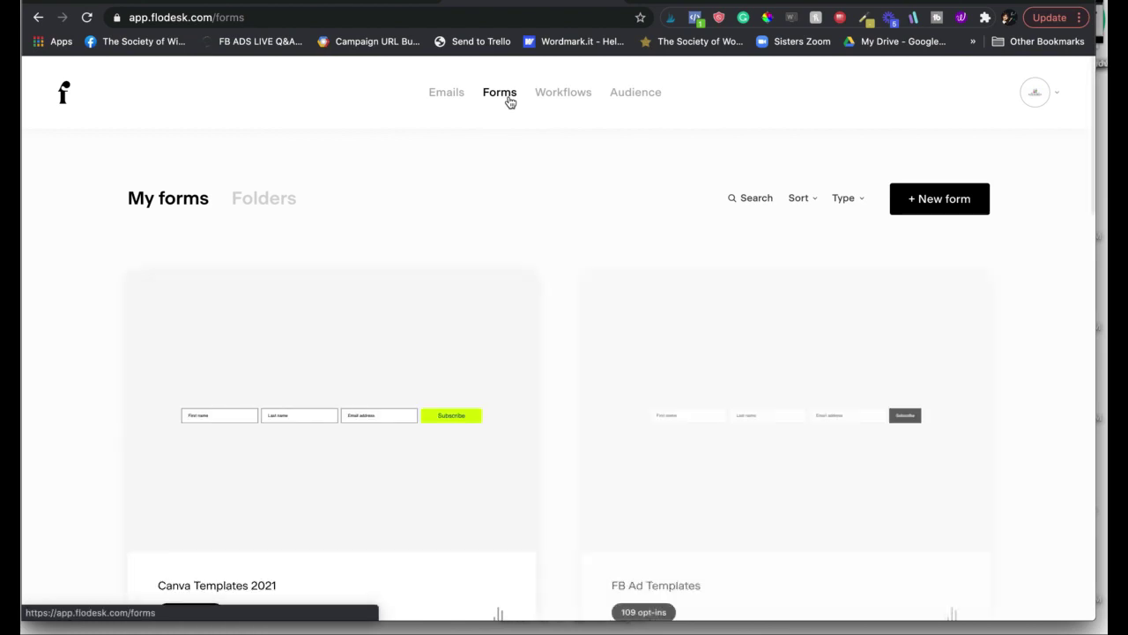
{"action": "scroll", "coordinate": [605, 297], "scroll_direction": "down", "scroll_amount": 4}
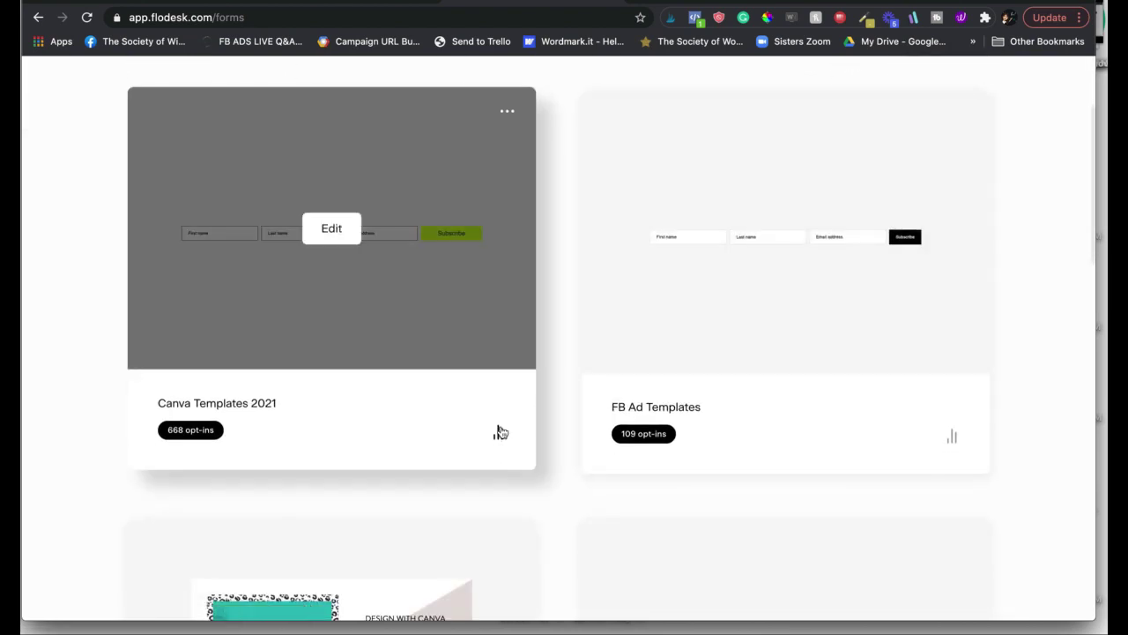
{"action": "left_click", "coordinate": [499, 435]}
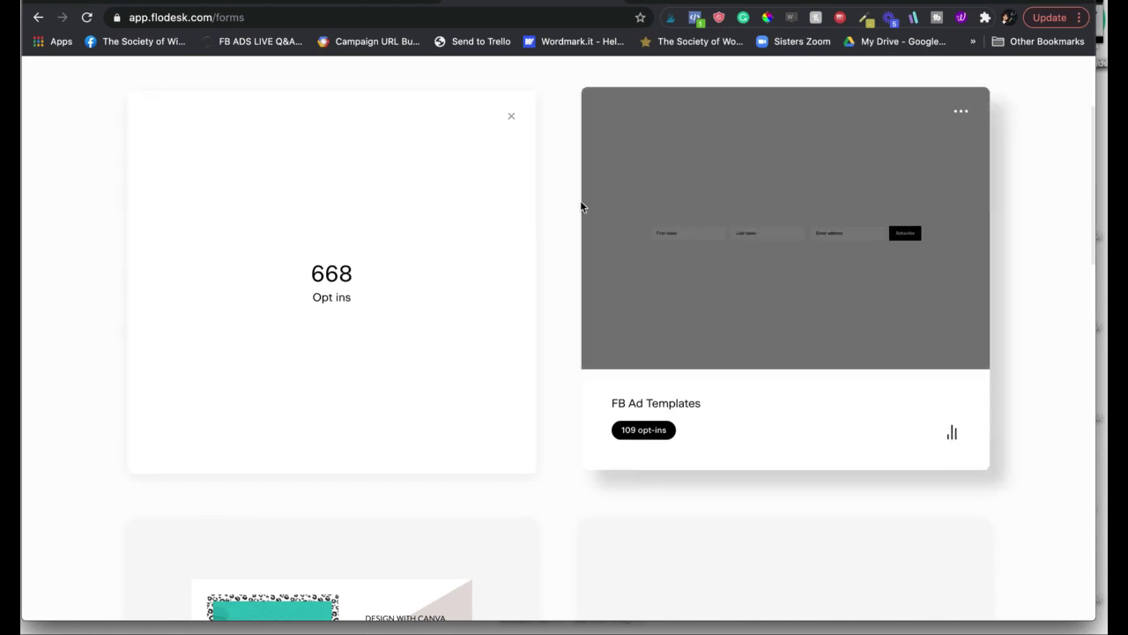
{"action": "left_click", "coordinate": [512, 117]}
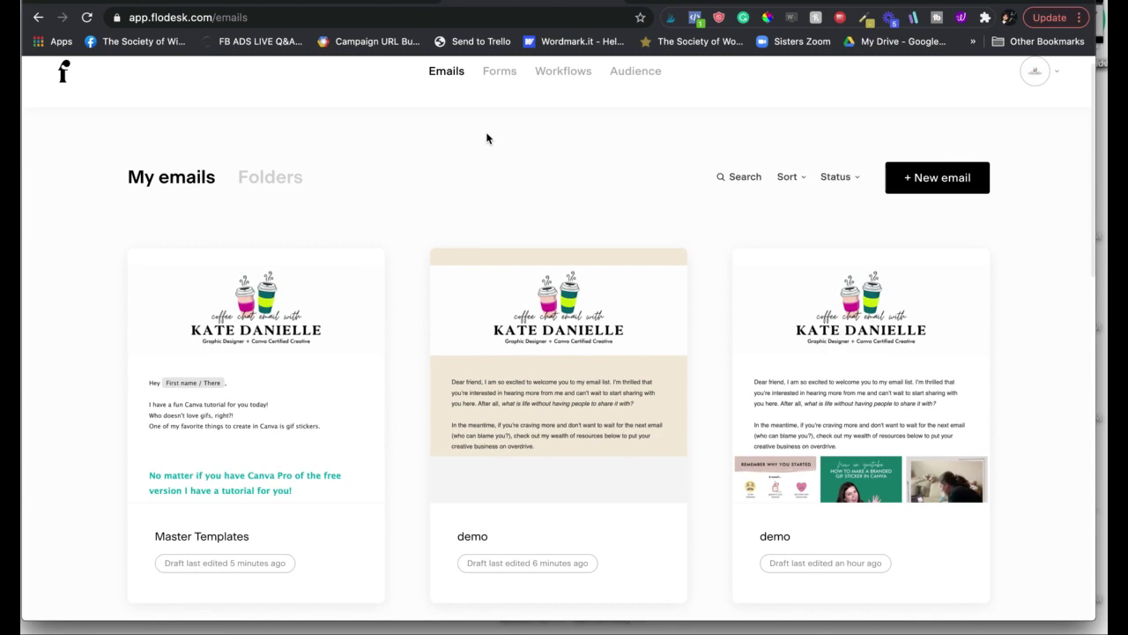
- In the emails area, check the statistics of the Master Templates email sent on Mar 23 and open its detailed report
{"action": "scroll", "coordinate": [488, 138], "scroll_direction": "down", "scroll_amount": 5}
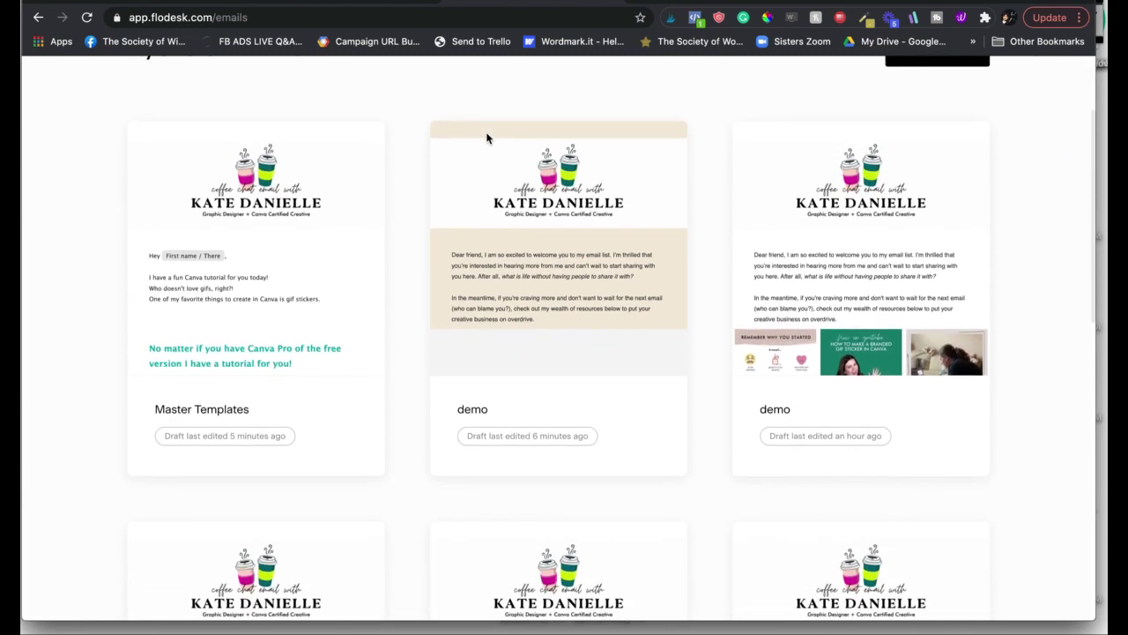
{"action": "scroll", "coordinate": [487, 138], "scroll_direction": "down", "scroll_amount": 4}
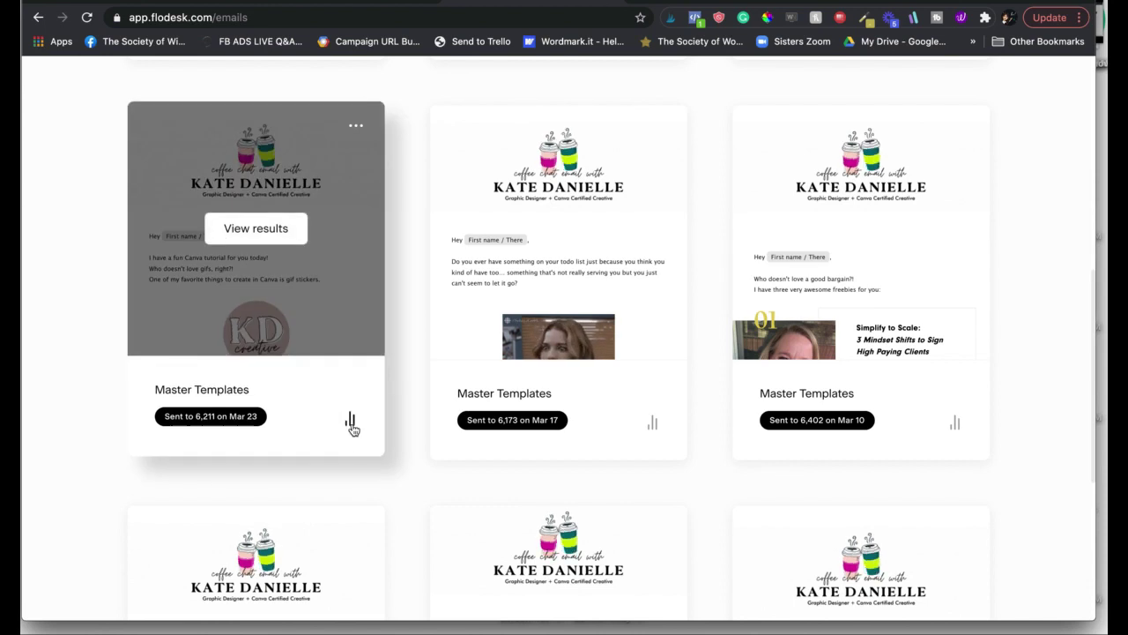
{"action": "left_click", "coordinate": [351, 425]}
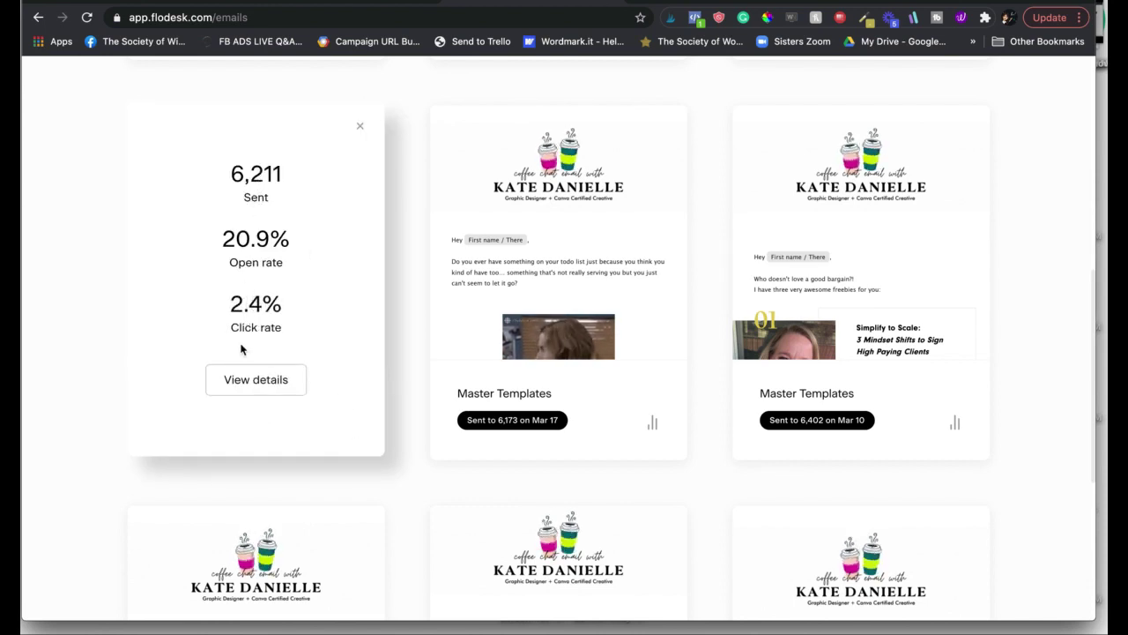
{"action": "left_click", "coordinate": [241, 380]}
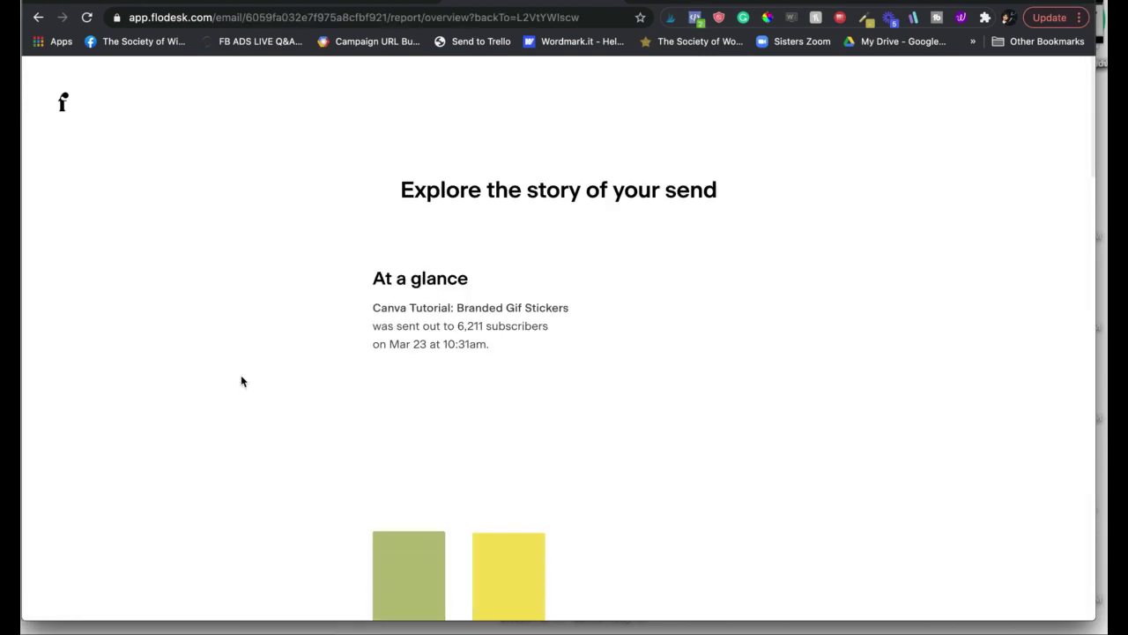
- Review the report's At a glance chart, view the list of subscribers who opened the email and return to the report
{"action": "scroll", "coordinate": [242, 381], "scroll_direction": "down", "scroll_amount": 3}
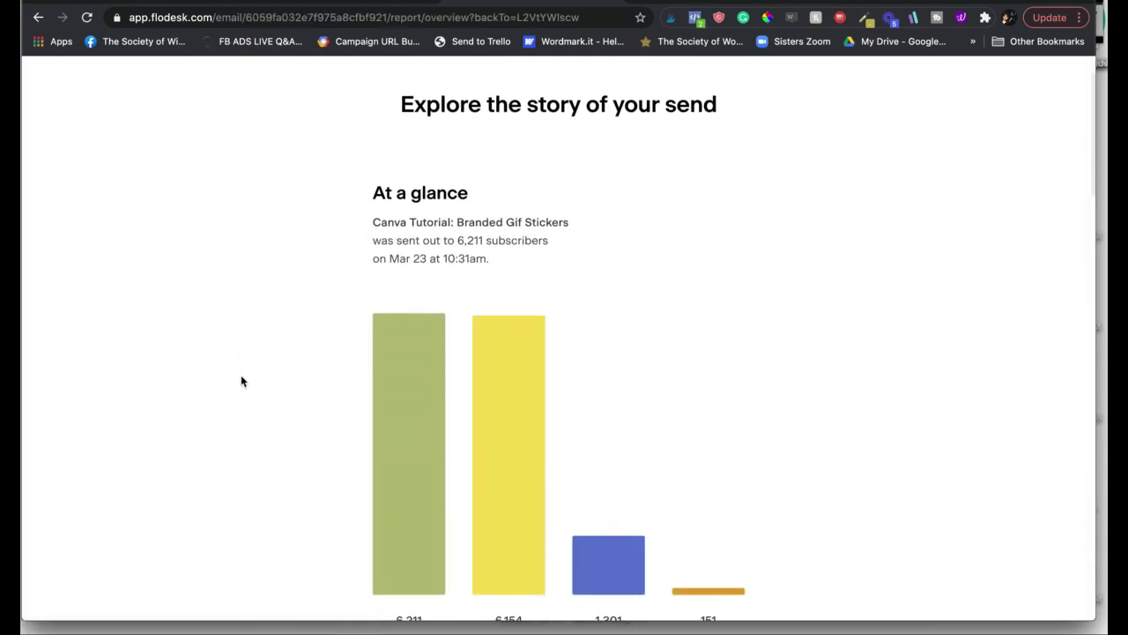
{"action": "scroll", "coordinate": [242, 381], "scroll_direction": "down", "scroll_amount": 2}
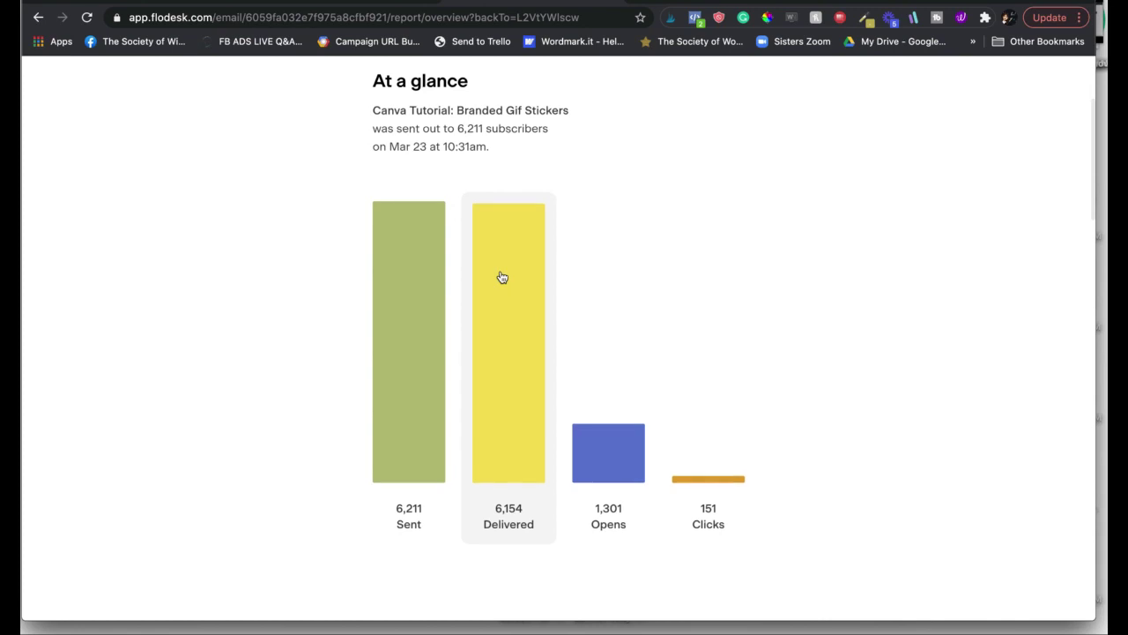
{"action": "scroll", "coordinate": [503, 278], "scroll_direction": "down", "scroll_amount": 3}
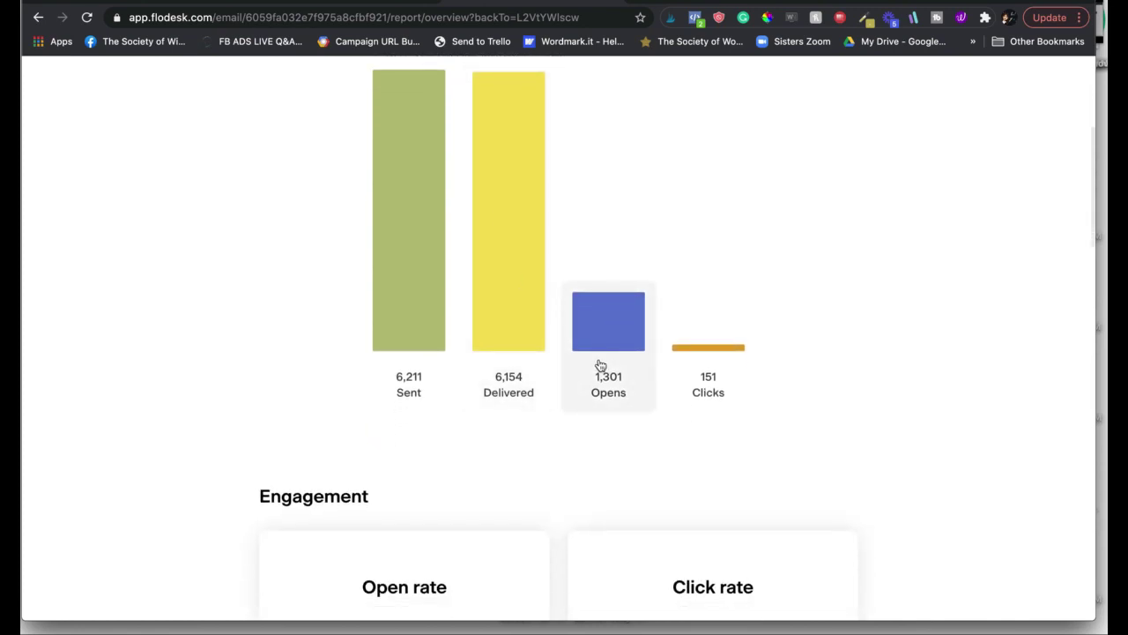
{"action": "left_click", "coordinate": [620, 318]}
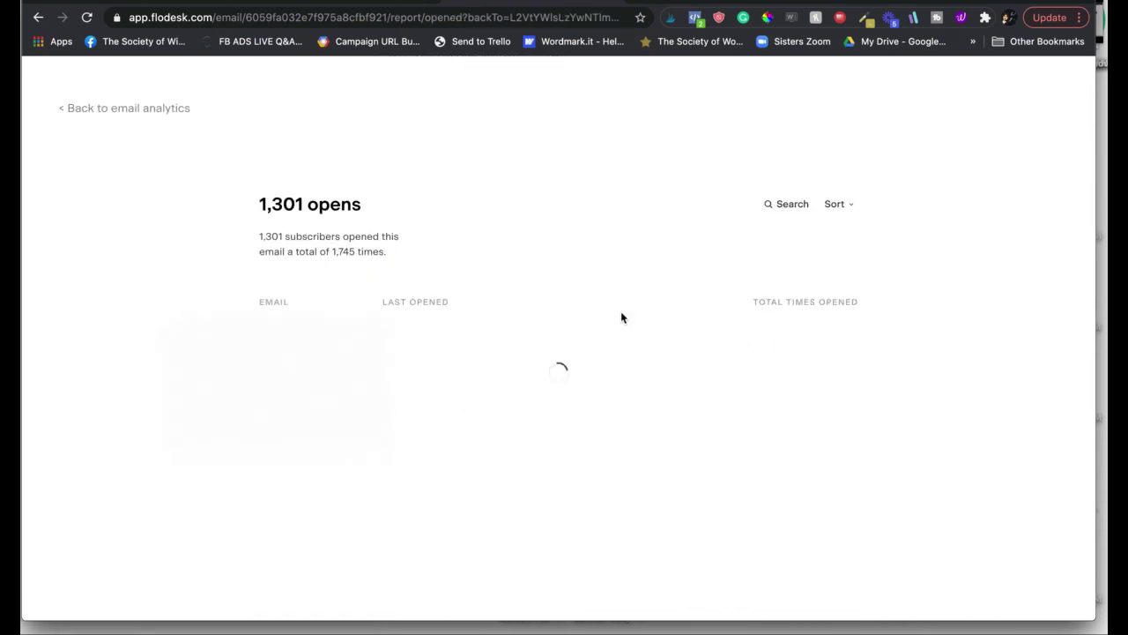
{"action": "left_click", "coordinate": [38, 17]}
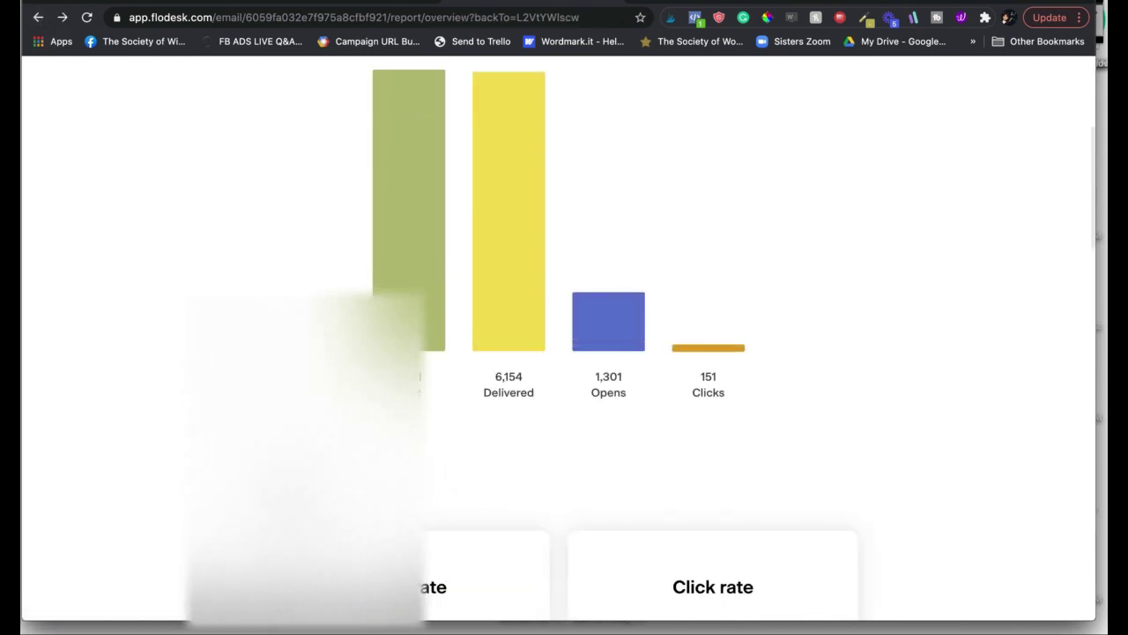
- Examine the email report's open rate, click rate and breakdown of opens by device
{"action": "scroll", "coordinate": [312, 350], "scroll_direction": "down", "scroll_amount": 3}
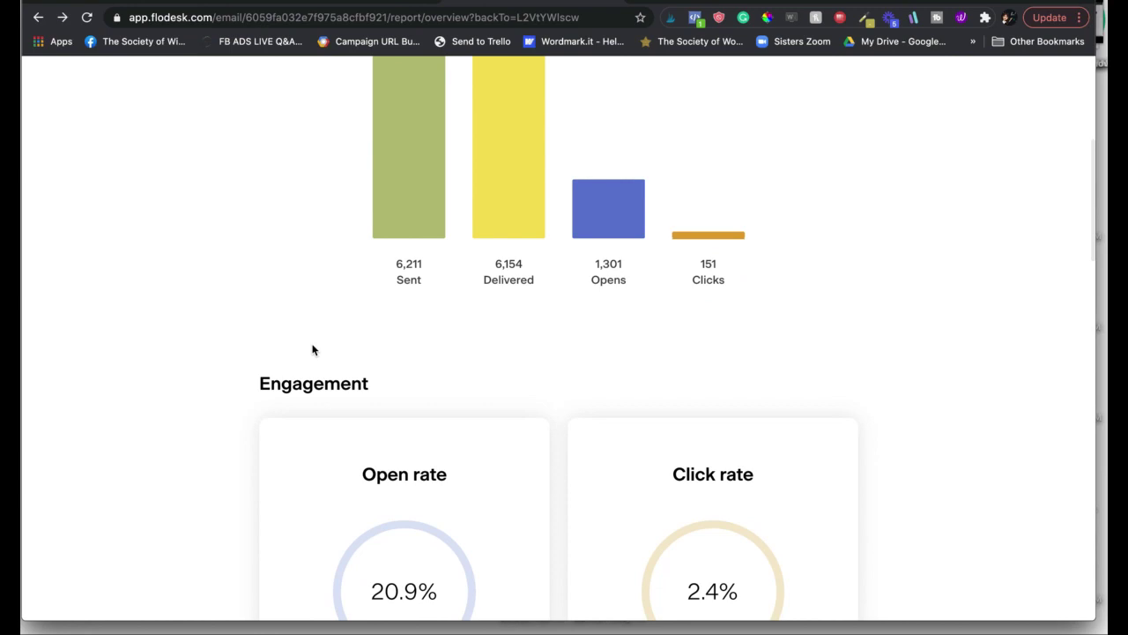
{"action": "scroll", "coordinate": [312, 349], "scroll_direction": "down", "scroll_amount": 1}
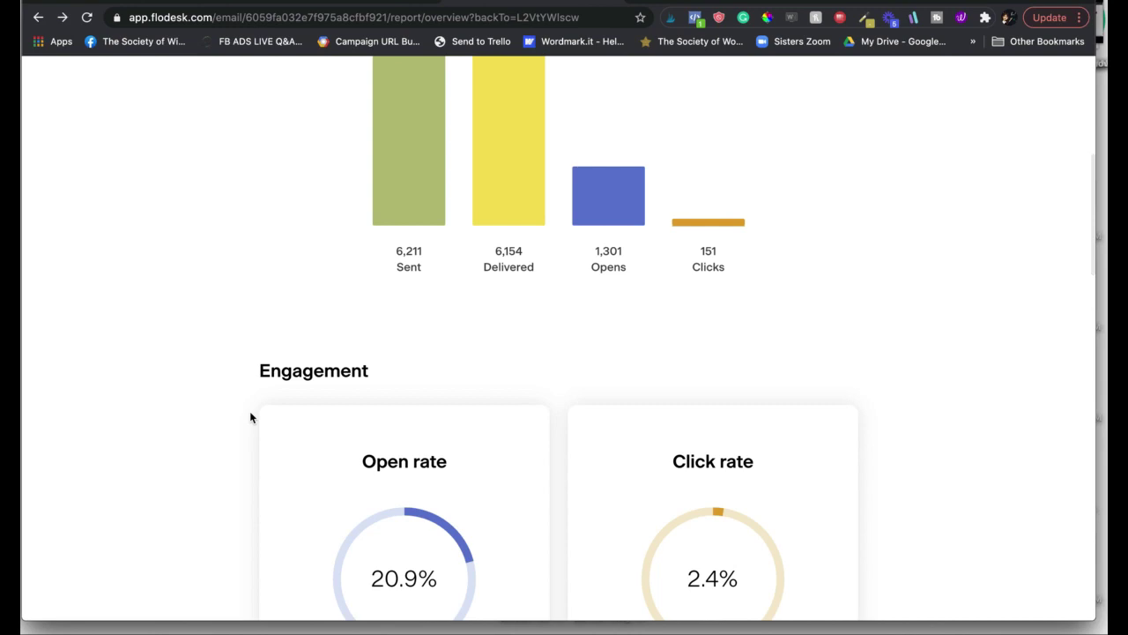
{"action": "scroll", "coordinate": [251, 417], "scroll_direction": "down", "scroll_amount": 3}
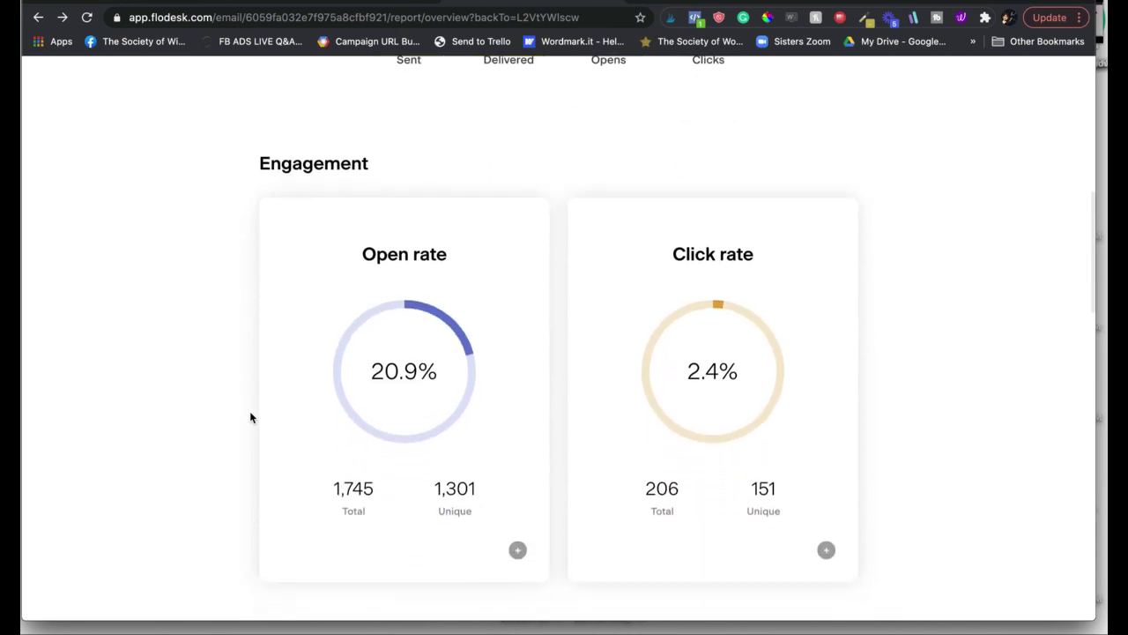
{"action": "scroll", "coordinate": [474, 439], "scroll_direction": "up", "scroll_amount": 3}
{"action": "scroll", "coordinate": [474, 441], "scroll_direction": "down", "scroll_amount": 3}
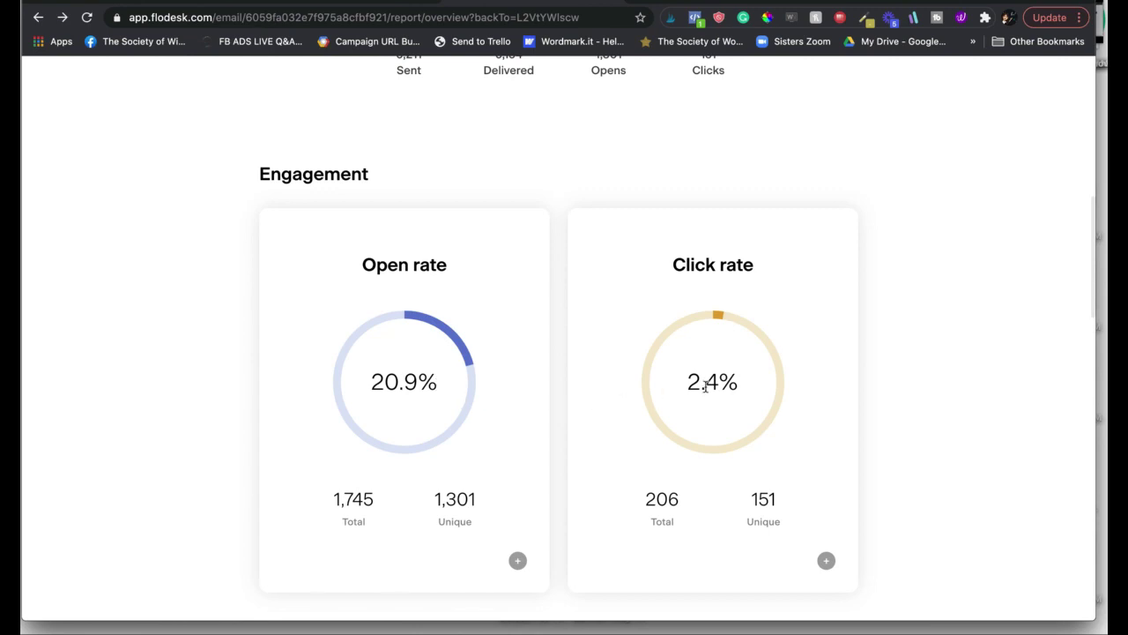
{"action": "scroll", "coordinate": [705, 388], "scroll_direction": "up", "scroll_amount": 10}
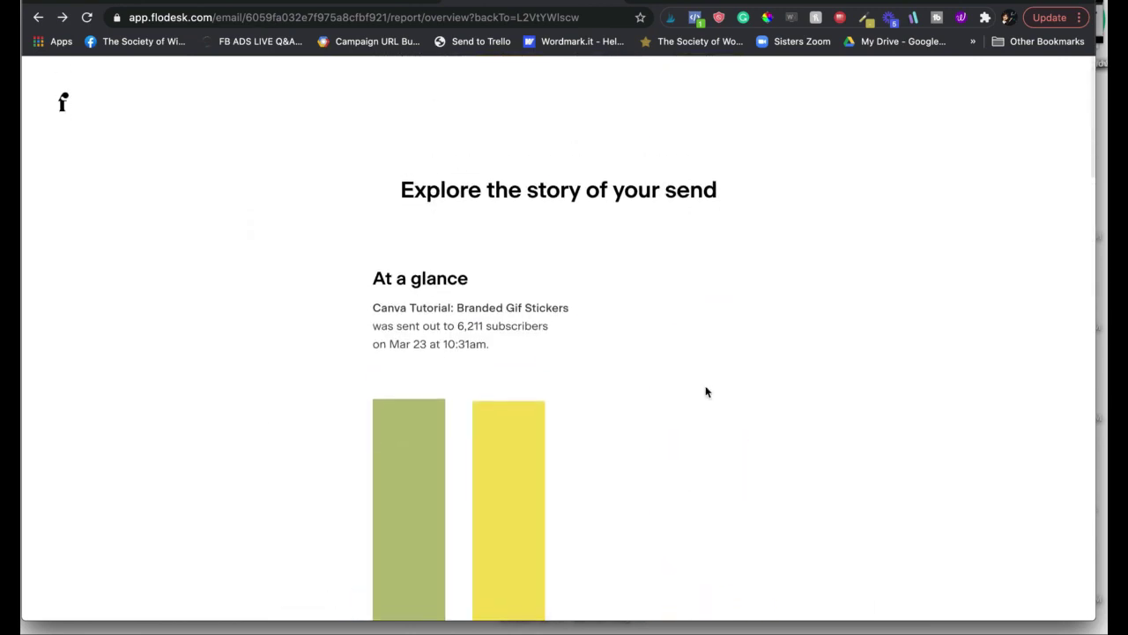
{"action": "scroll", "coordinate": [705, 391], "scroll_direction": "down", "scroll_amount": 10}
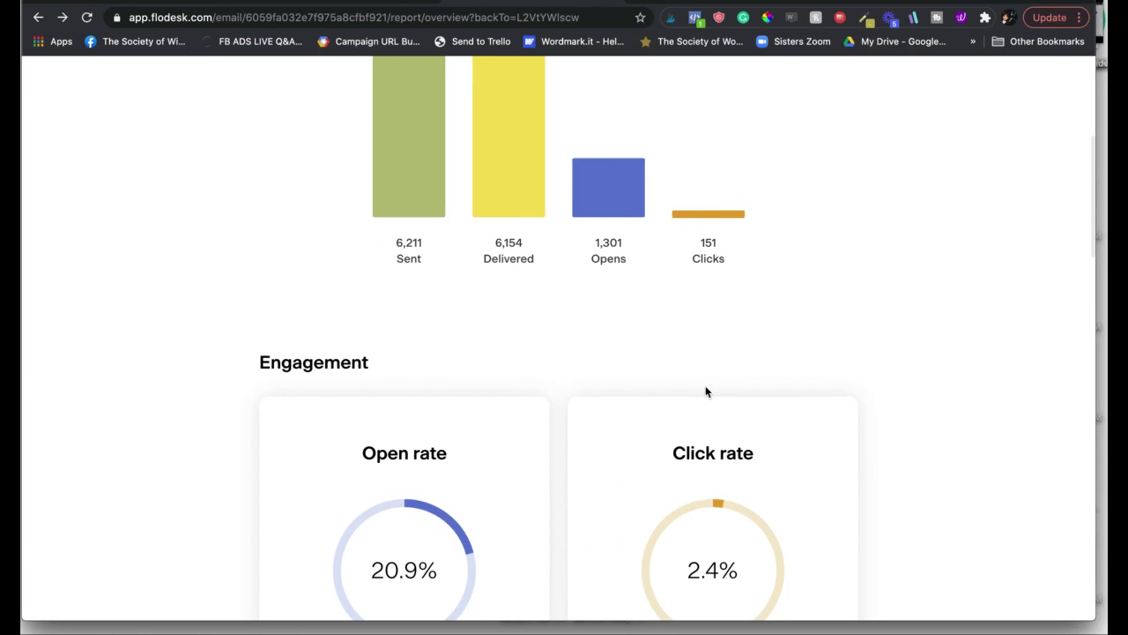
{"action": "scroll", "coordinate": [706, 392], "scroll_direction": "down", "scroll_amount": 2}
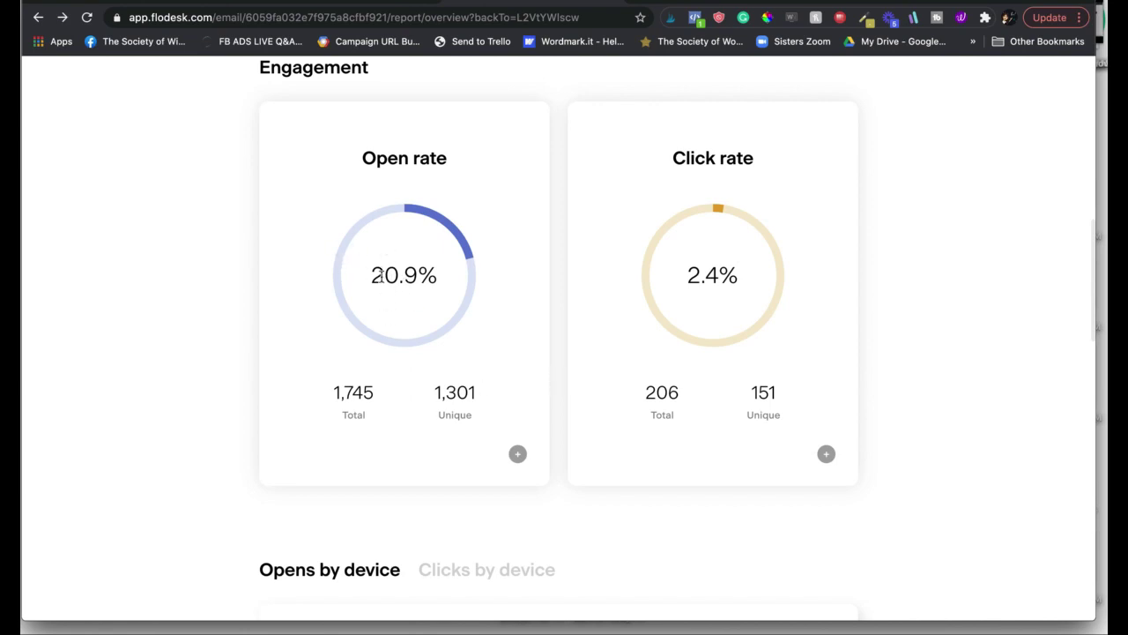
{"action": "scroll", "coordinate": [379, 275], "scroll_direction": "down", "scroll_amount": 1}
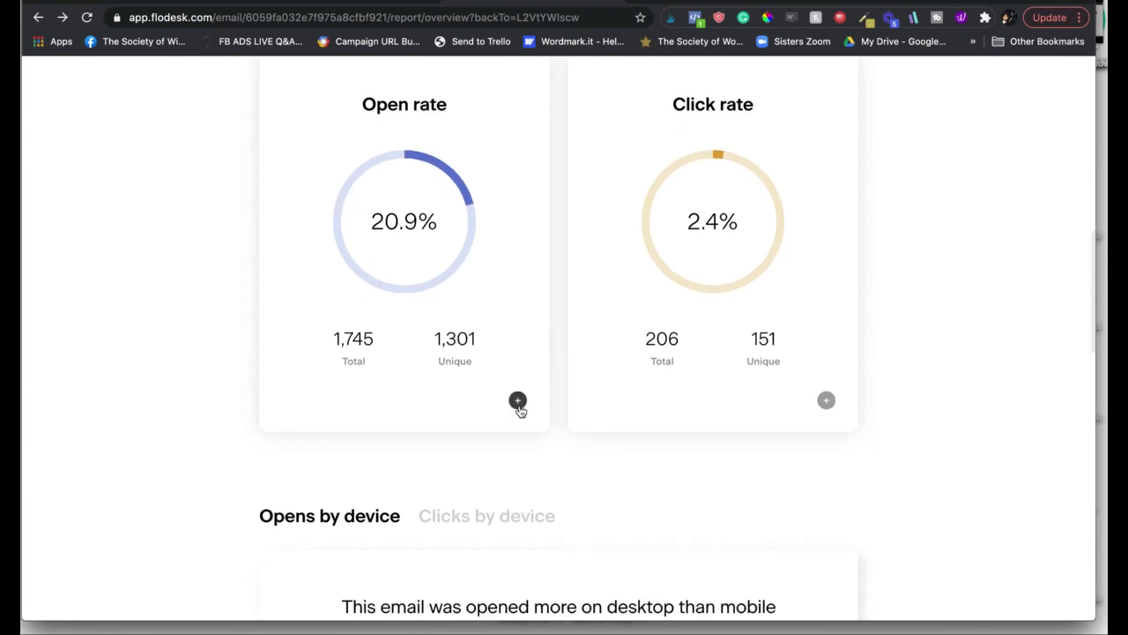
{"action": "scroll", "coordinate": [256, 337], "scroll_direction": "down", "scroll_amount": 5}
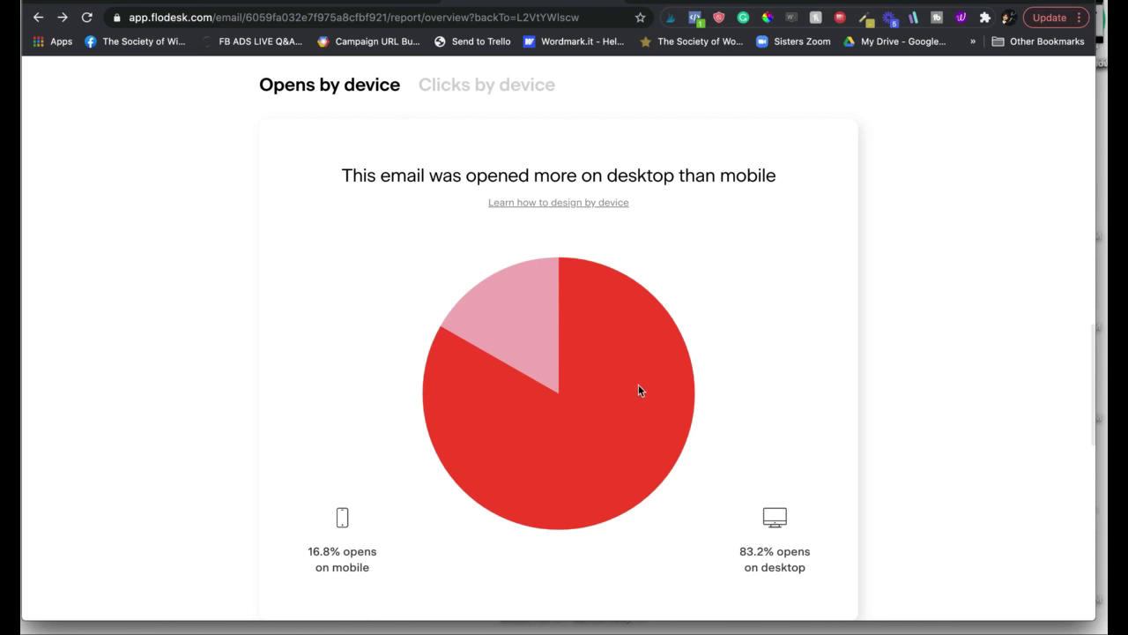
{"action": "scroll", "coordinate": [640, 390], "scroll_direction": "up", "scroll_amount": 1}
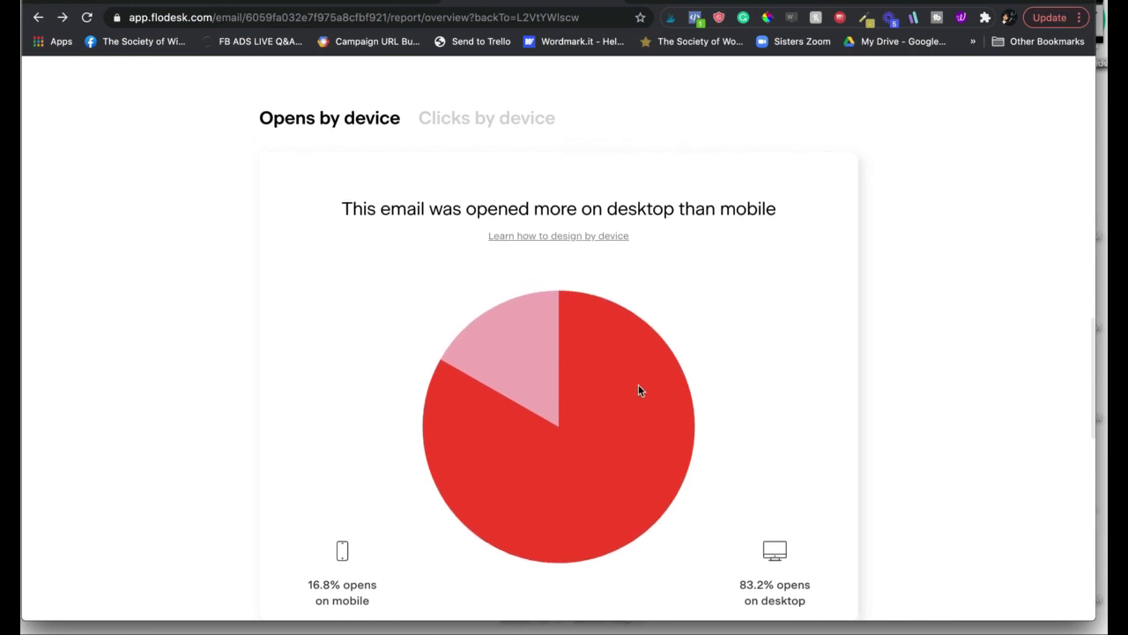
- Compare the email's clicks and opens by device and check its deliverability, bounces, unsubscribes and spam figures
{"action": "left_click", "coordinate": [526, 126]}
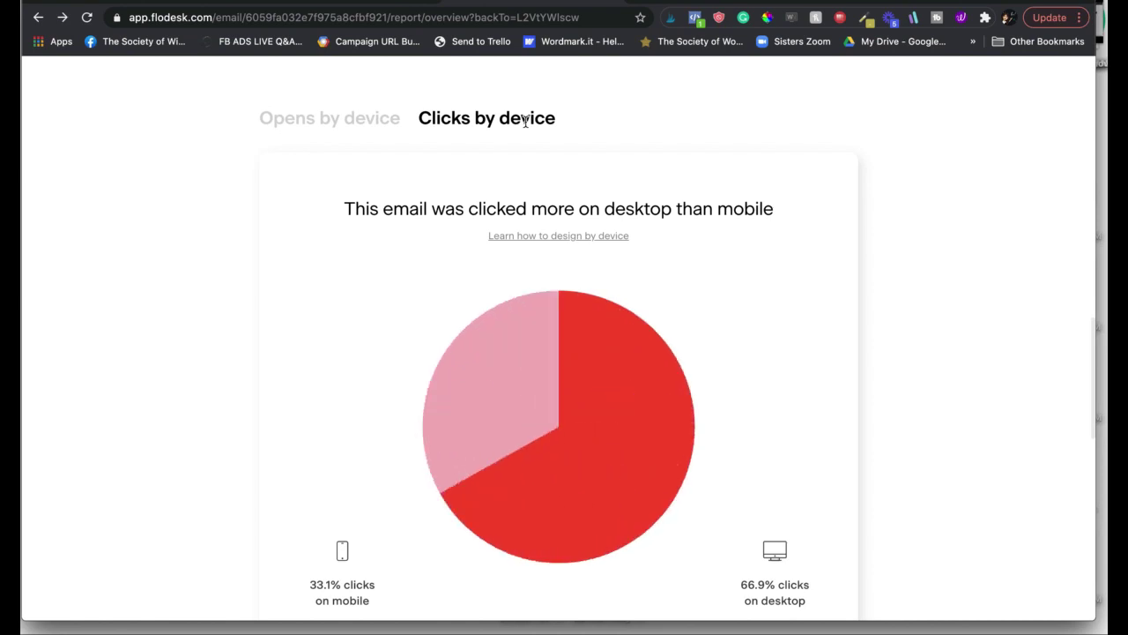
{"action": "scroll", "coordinate": [525, 121], "scroll_direction": "down", "scroll_amount": 1}
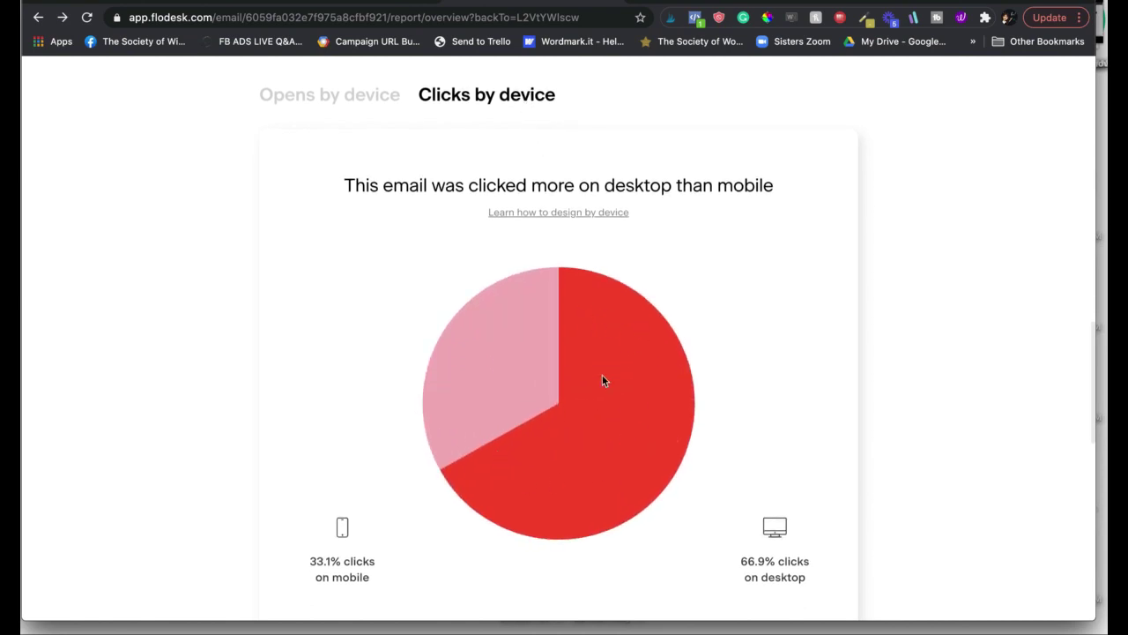
{"action": "left_click", "coordinate": [320, 95]}
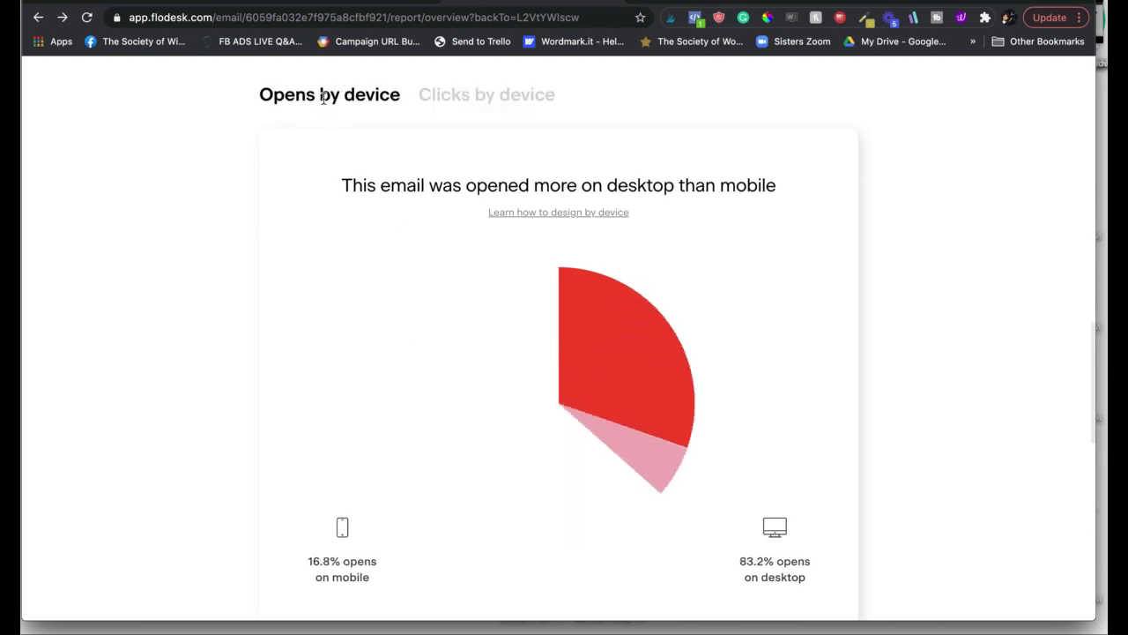
{"action": "scroll", "coordinate": [503, 106], "scroll_direction": "down", "scroll_amount": 10}
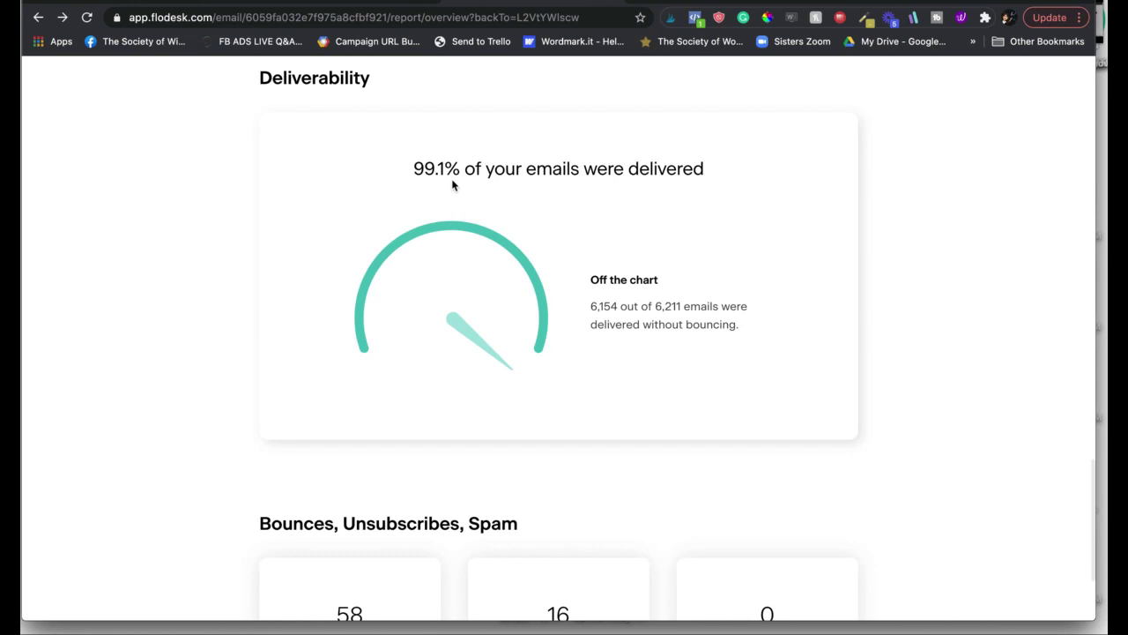
{"action": "scroll", "coordinate": [453, 184], "scroll_direction": "down", "scroll_amount": 4}
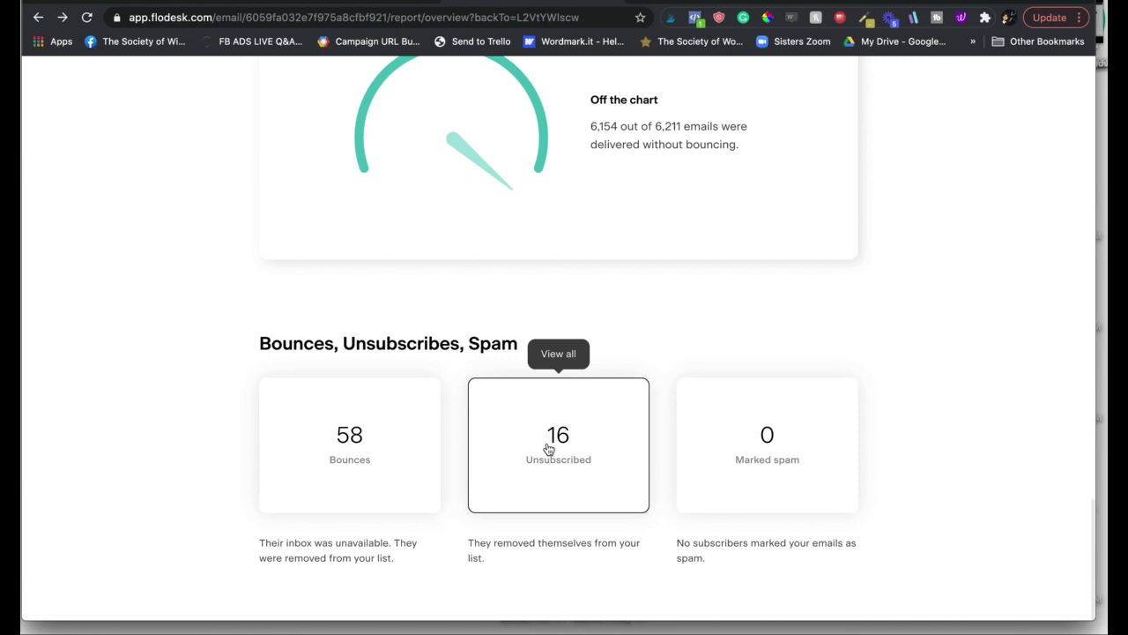
- View the list of subscribers whose email bounced and return to the email report
{"action": "left_click", "coordinate": [322, 432]}
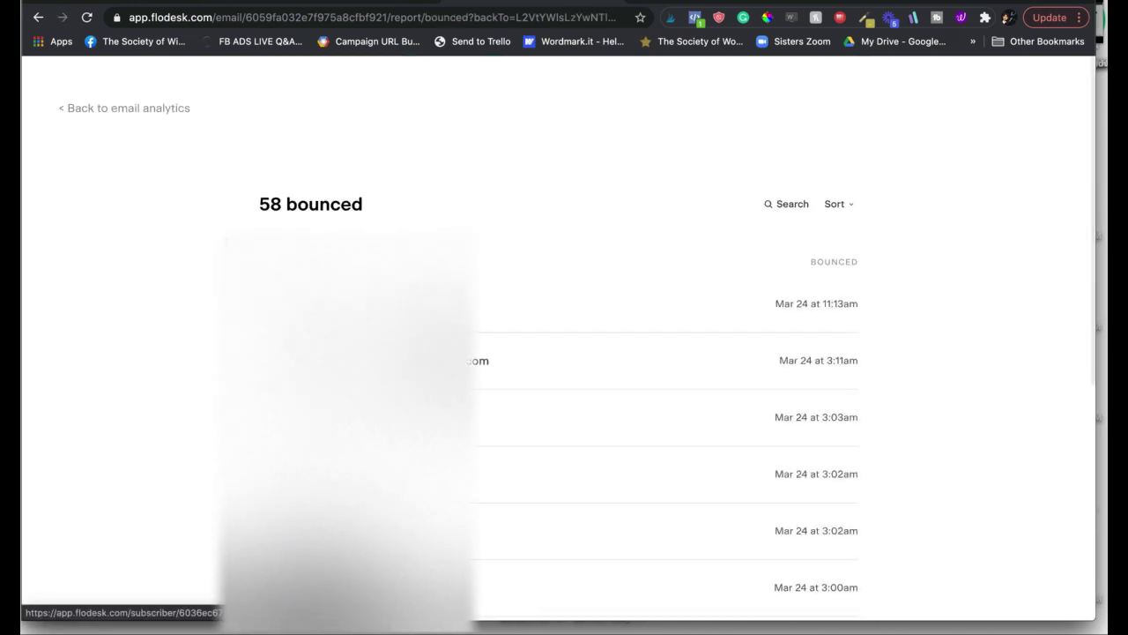
{"action": "scroll", "coordinate": [200, 246], "scroll_direction": "down", "scroll_amount": 1}
{"action": "scroll", "coordinate": [199, 246], "scroll_direction": "down", "scroll_amount": 3}
{"action": "scroll", "coordinate": [199, 244], "scroll_direction": "up", "scroll_amount": 4}
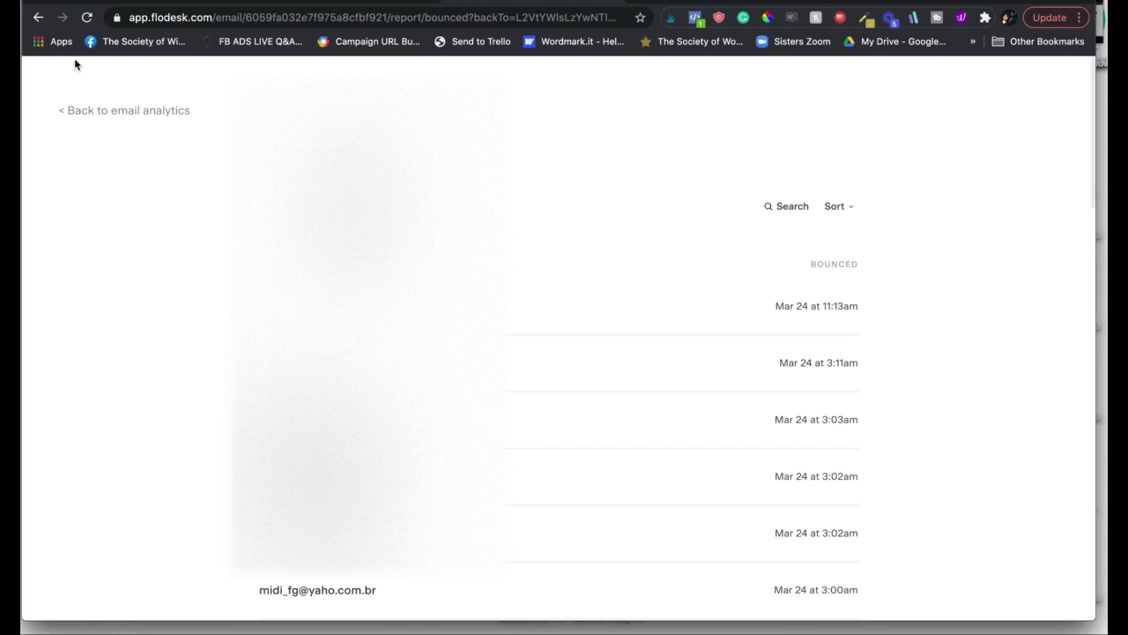
{"action": "left_click", "coordinate": [71, 101]}
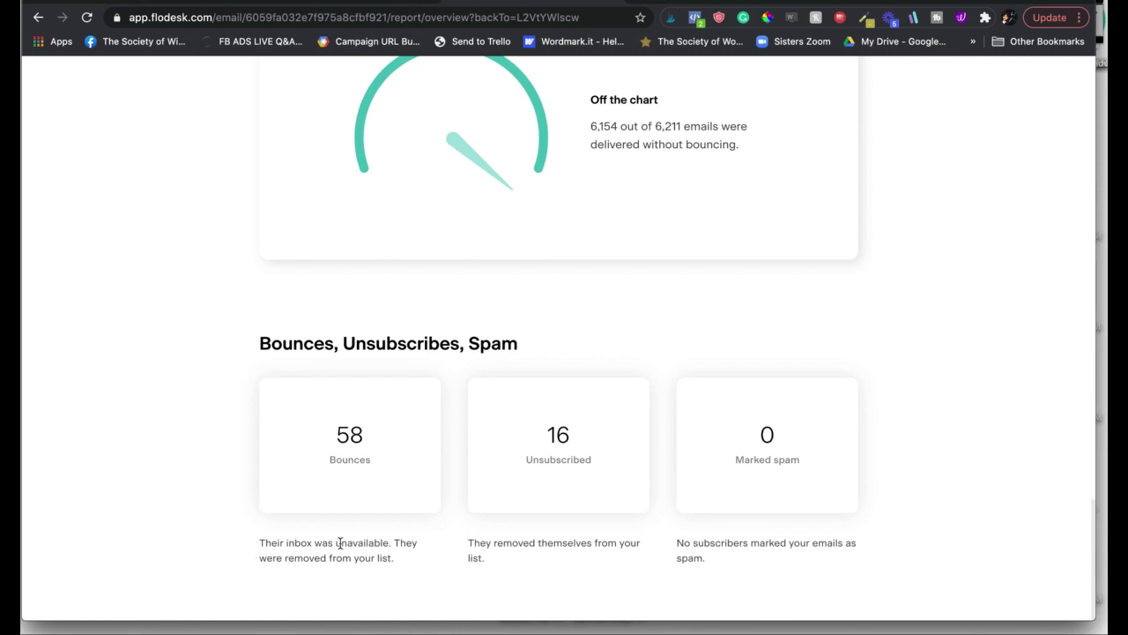
- Leave the email report, switch to the workflows area and open the detailed analytics of the Canva Templates 2021 workflow
{"action": "scroll", "coordinate": [341, 544], "scroll_direction": "up", "scroll_amount": 20}
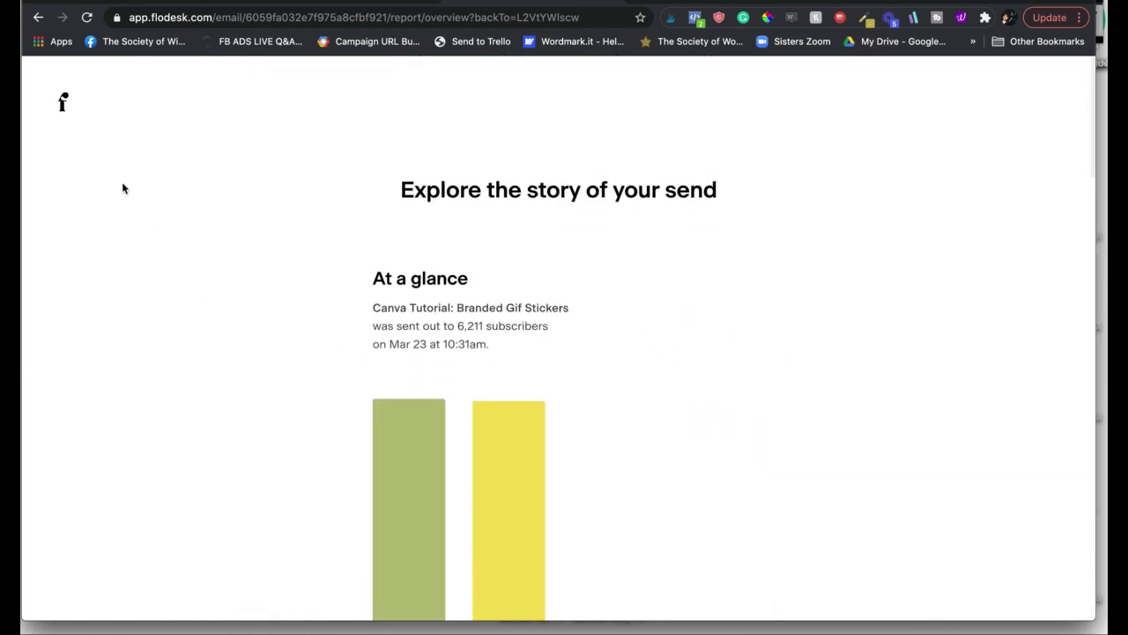
{"action": "left_click", "coordinate": [63, 102]}
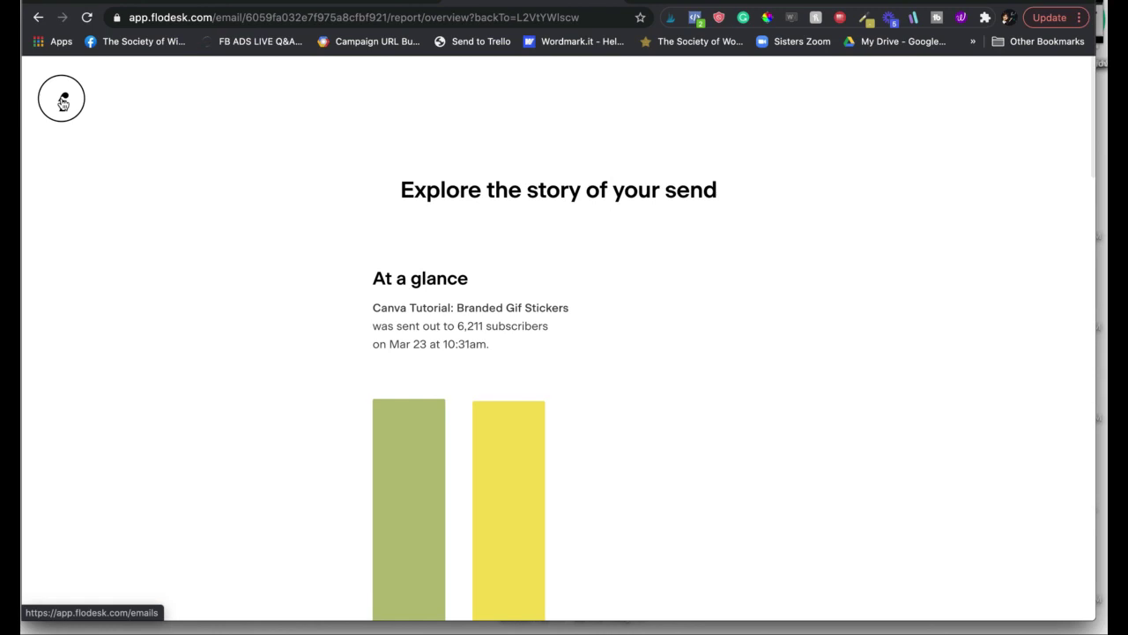
{"action": "left_click", "coordinate": [573, 95]}
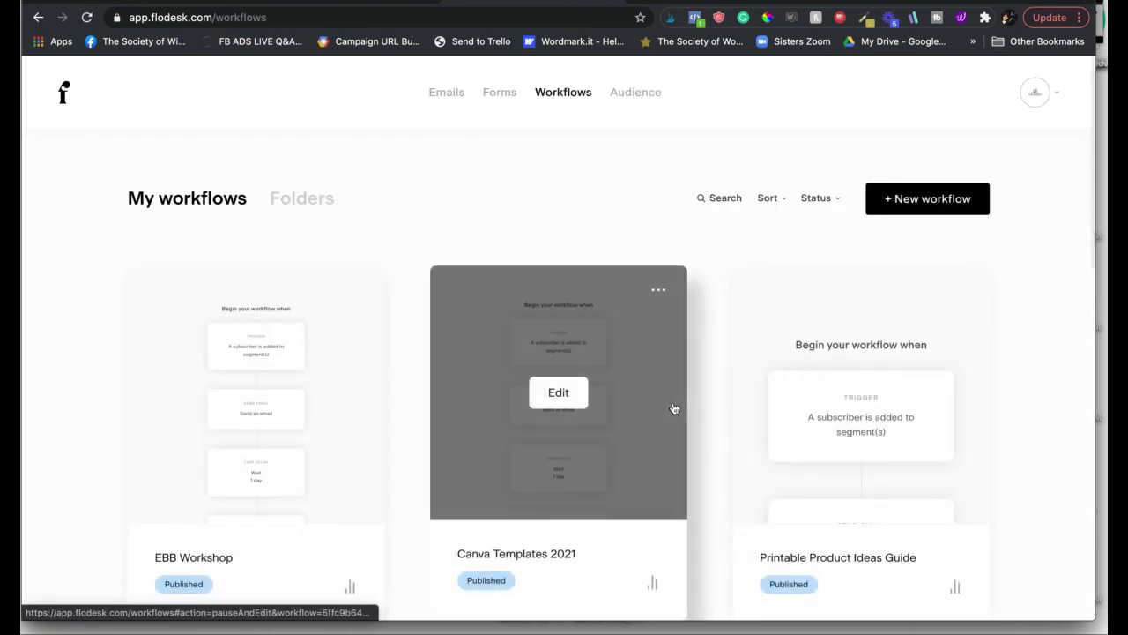
{"action": "scroll", "coordinate": [676, 405], "scroll_direction": "down", "scroll_amount": 2}
{"action": "left_click", "coordinate": [653, 474]}
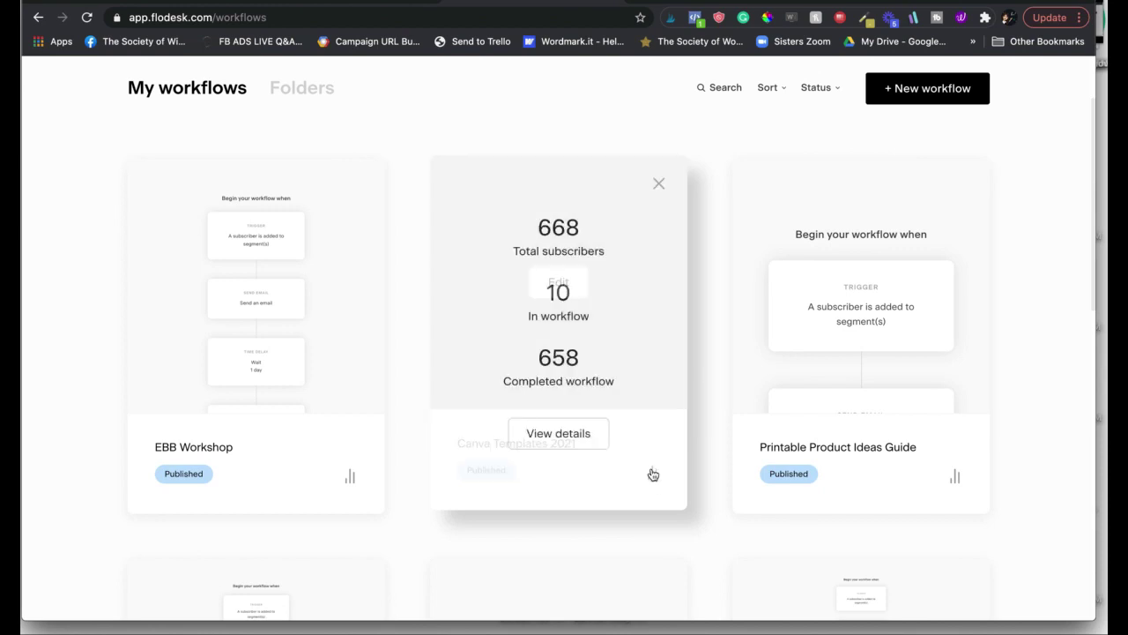
{"action": "left_click", "coordinate": [566, 435]}
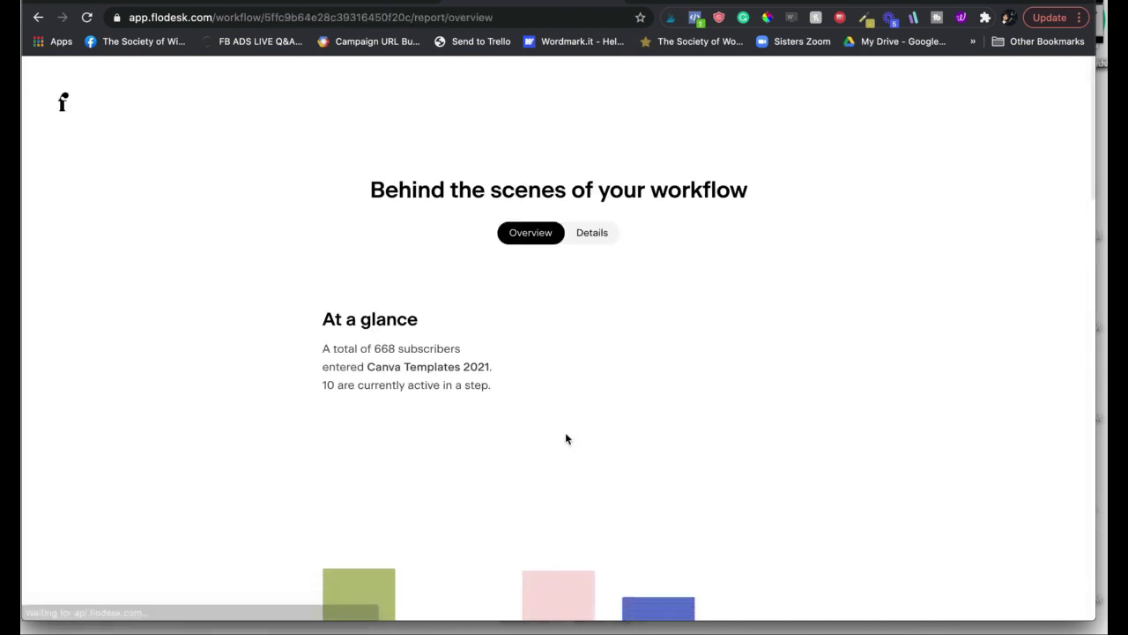
- Review the workflow report's overall open rate, click rate and opens by device
{"action": "scroll", "coordinate": [566, 438], "scroll_direction": "down", "scroll_amount": 5}
{"action": "scroll", "coordinate": [567, 439], "scroll_direction": "down", "scroll_amount": 10}
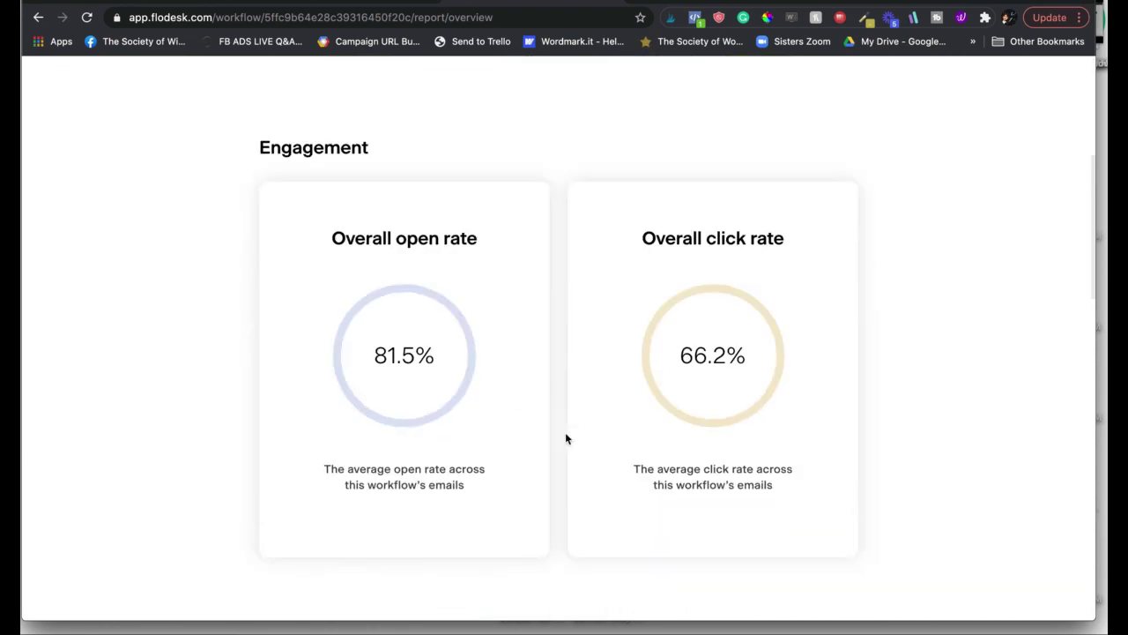
{"action": "scroll", "coordinate": [566, 436], "scroll_direction": "up", "scroll_amount": 15}
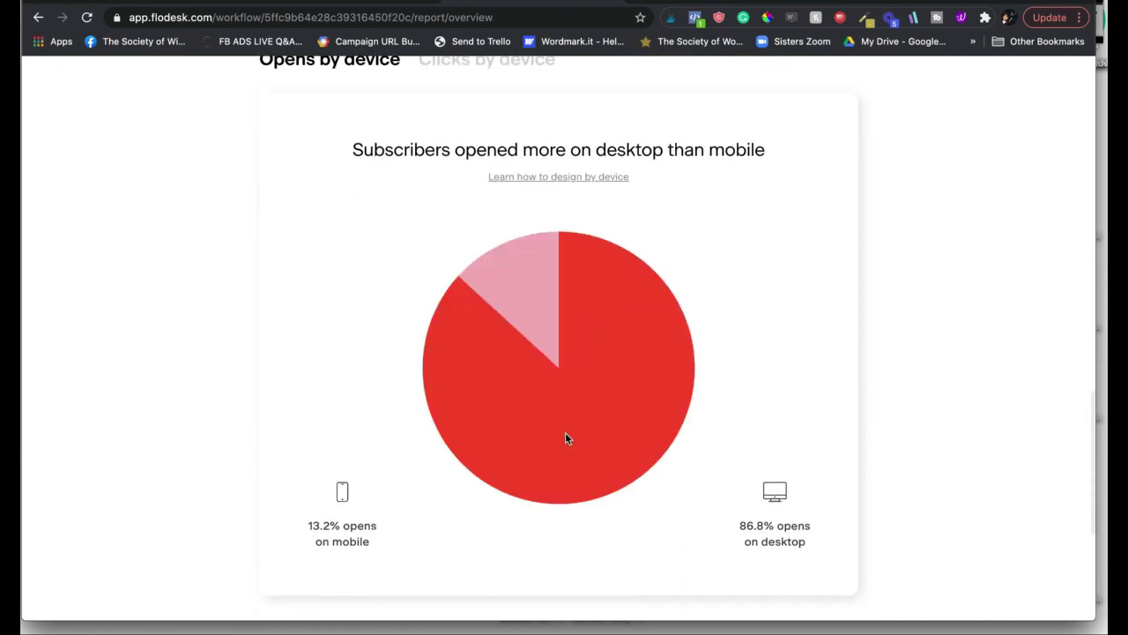
- In the workflow's step-by-step details, check the first email's sent, open rate and click rate statistics and look through the following steps
{"action": "left_click", "coordinate": [598, 233]}
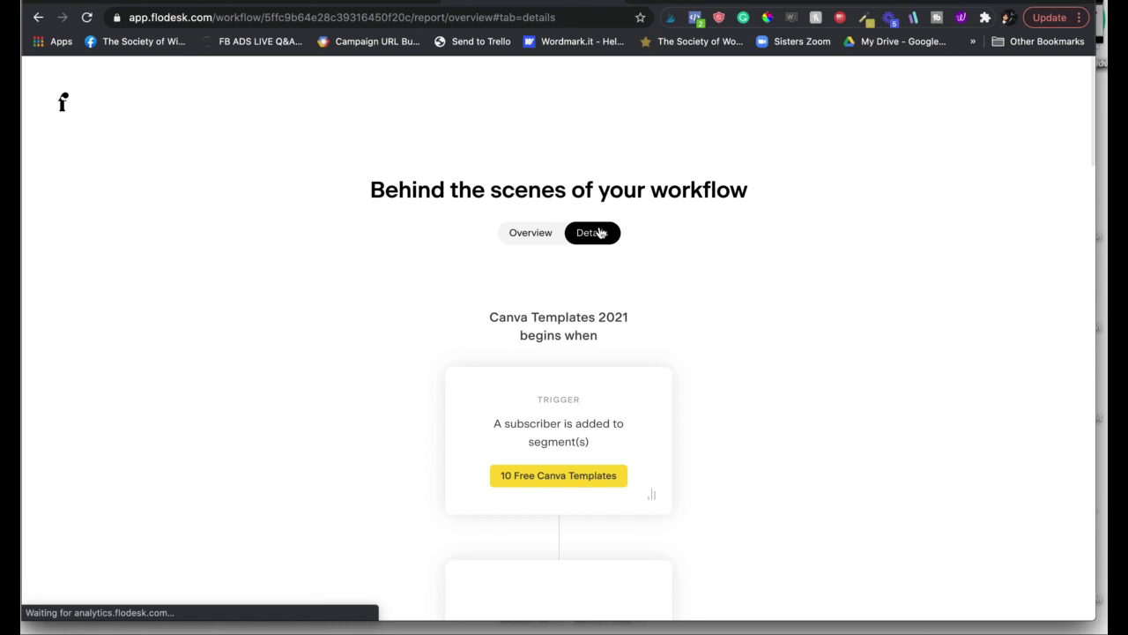
{"action": "scroll", "coordinate": [656, 394], "scroll_direction": "down", "scroll_amount": 7}
{"action": "left_click", "coordinate": [653, 382]}
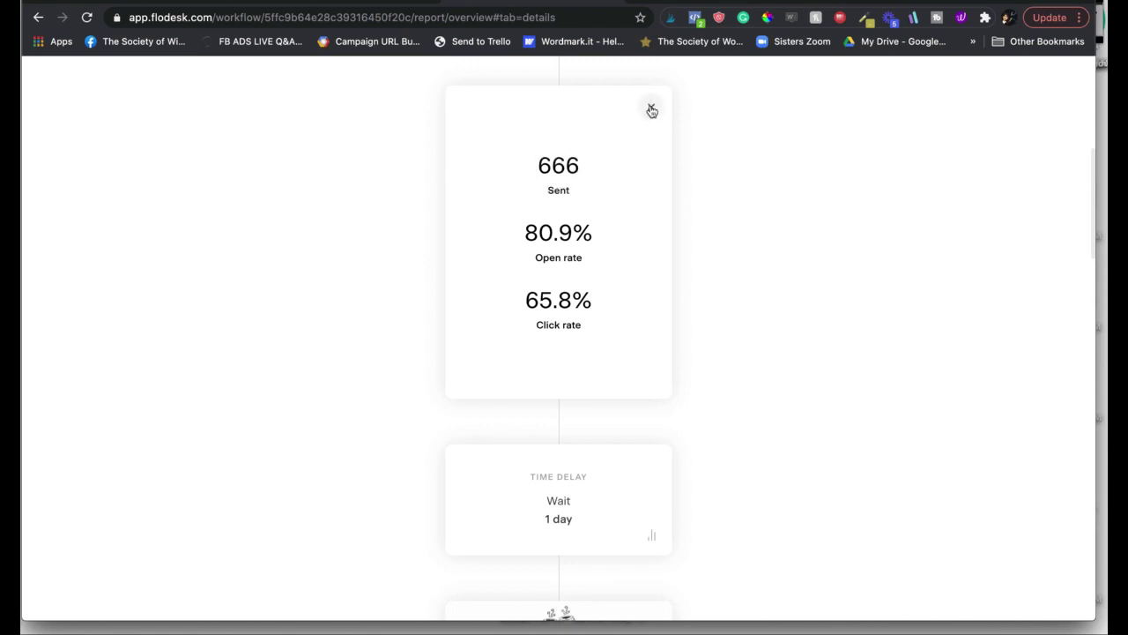
{"action": "left_click", "coordinate": [702, 184]}
{"action": "scroll", "coordinate": [702, 186], "scroll_direction": "down", "scroll_amount": 1}
{"action": "scroll", "coordinate": [702, 186], "scroll_direction": "down", "scroll_amount": 5}
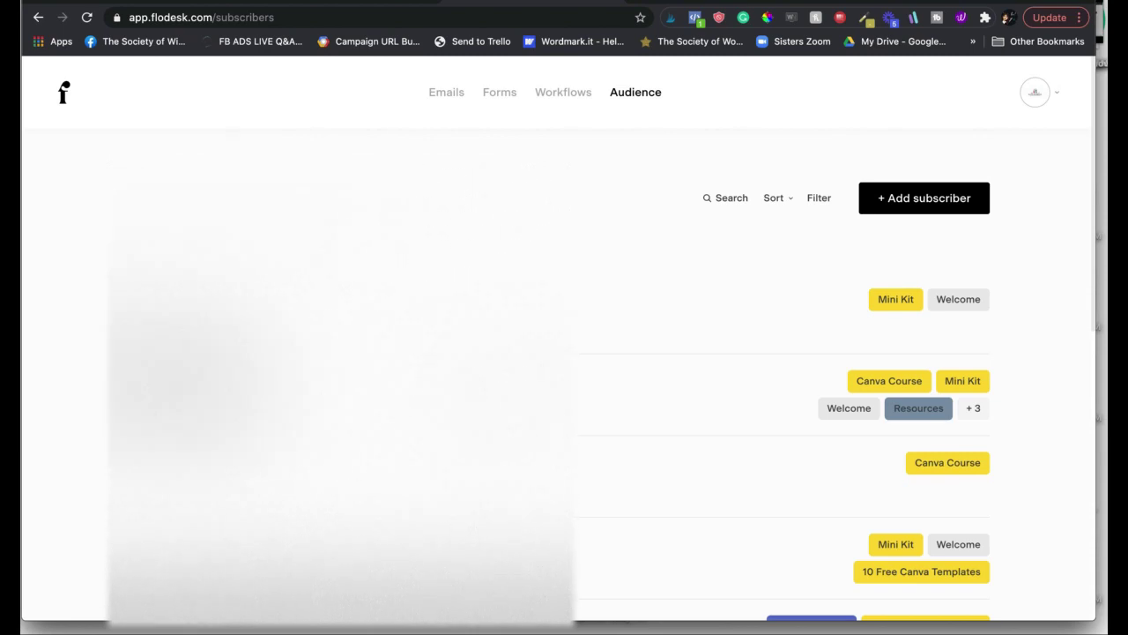
- In the audience area, show the options for adding subscribers and dismiss them without choosing one
{"action": "left_click", "coordinate": [904, 206]}
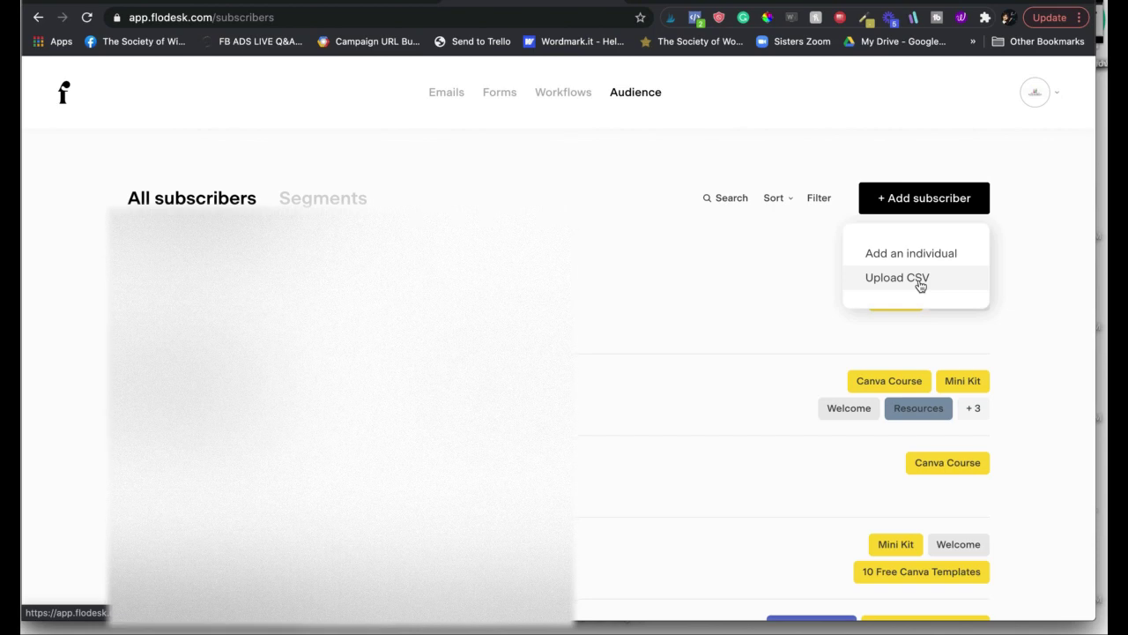
{"action": "left_click", "coordinate": [607, 231]}
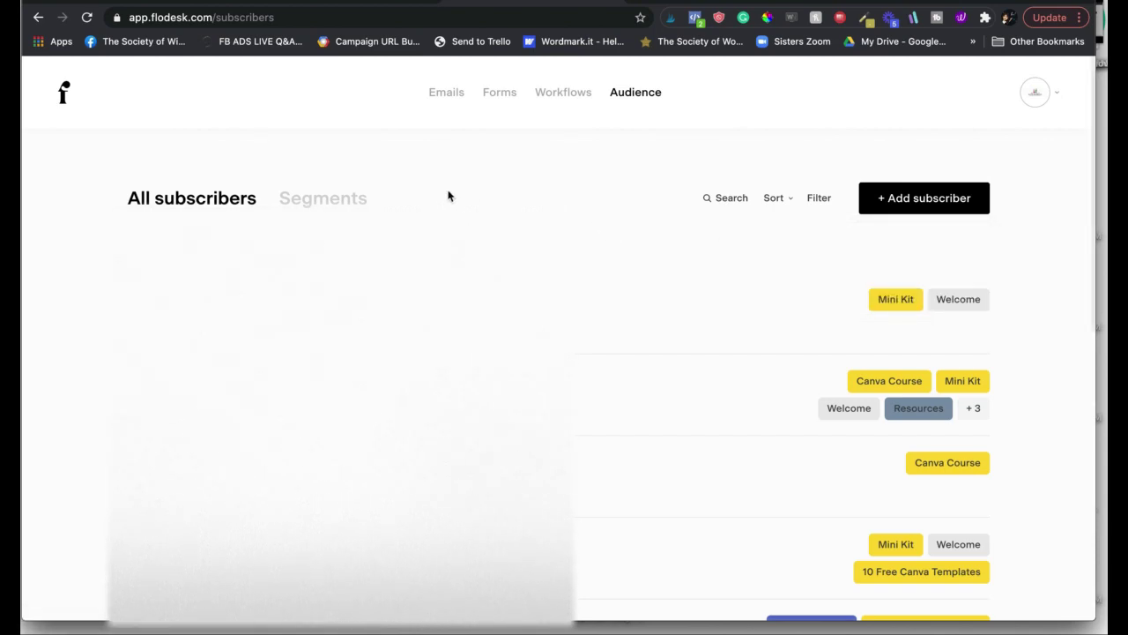